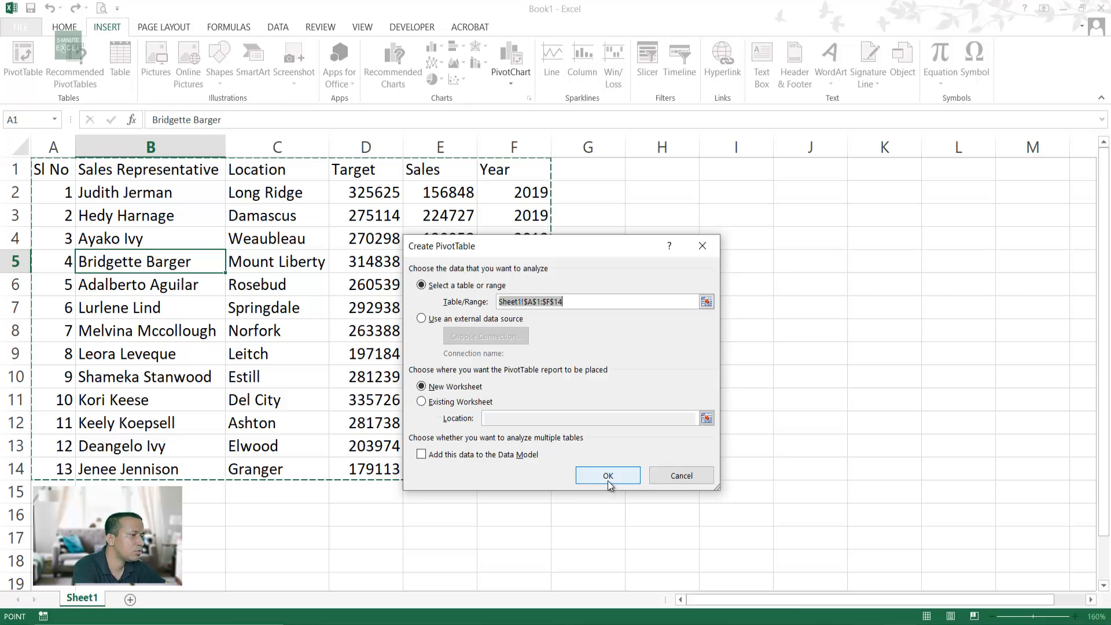
Step: Create the empty pivot table at cell H3 of the existing Sheet1
{"action": "left_click", "coordinate": [472, 403]}
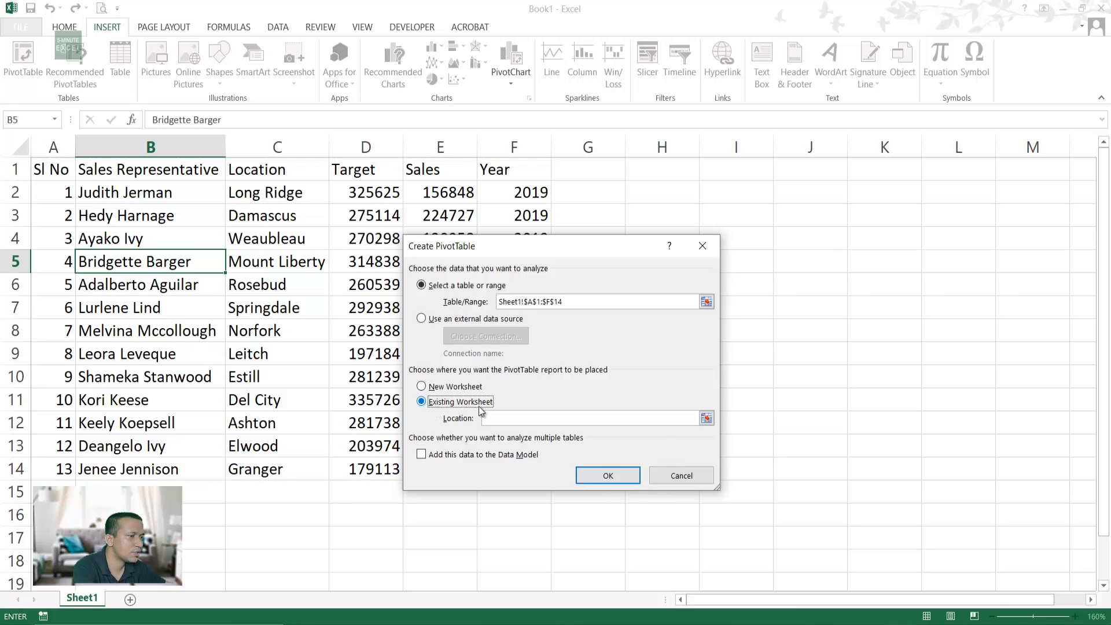
{"action": "left_click", "coordinate": [707, 418]}
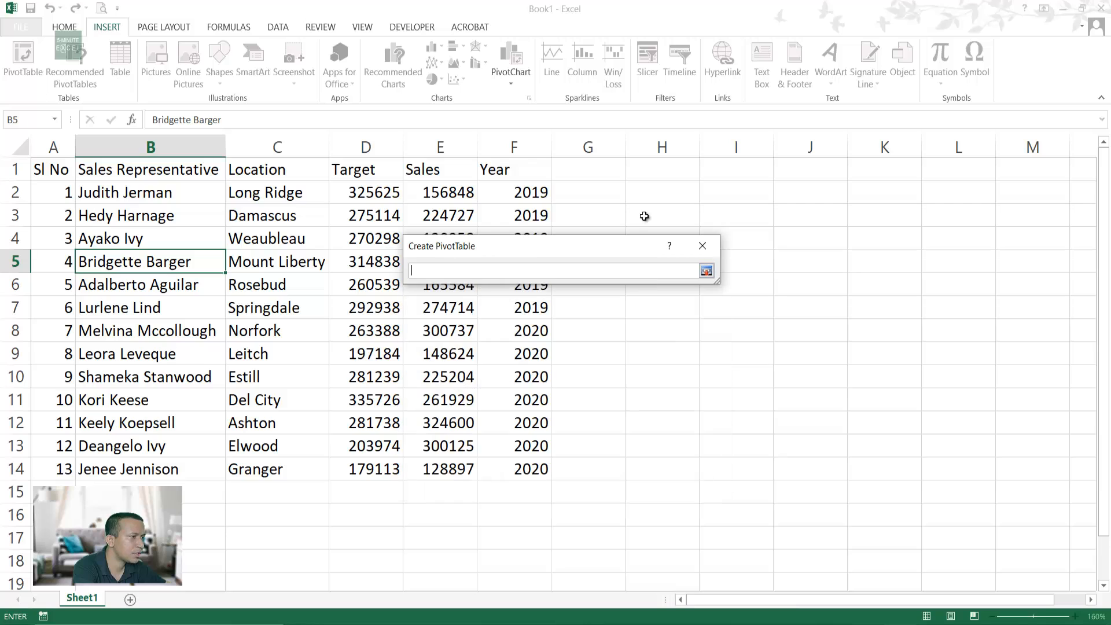
{"action": "left_click", "coordinate": [684, 214]}
{"action": "left_click", "coordinate": [707, 271]}
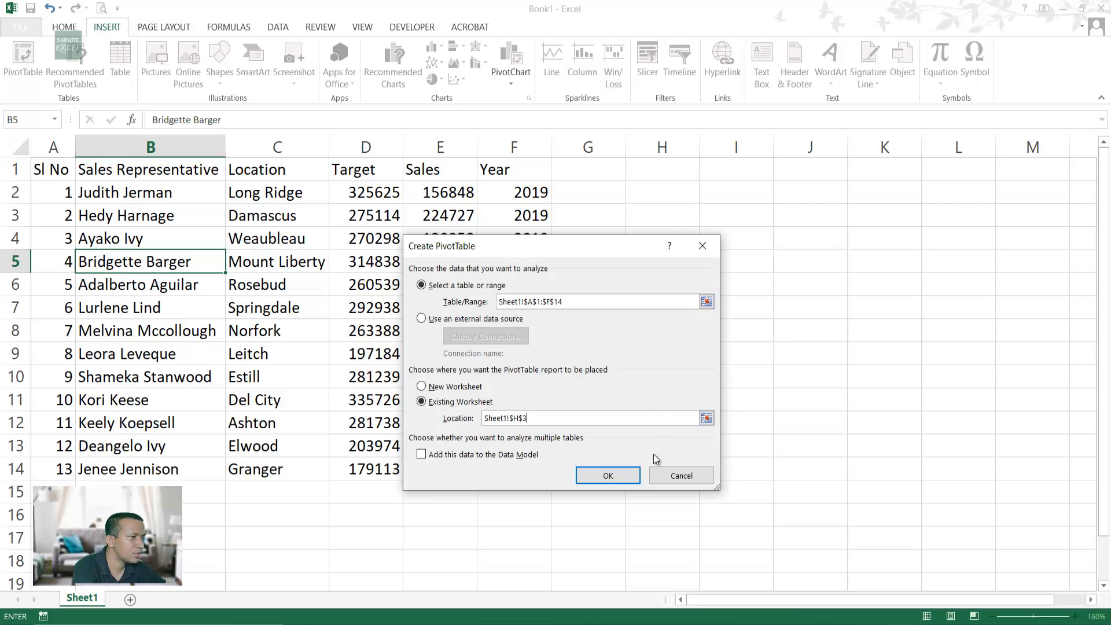
{"action": "left_click", "coordinate": [598, 477]}
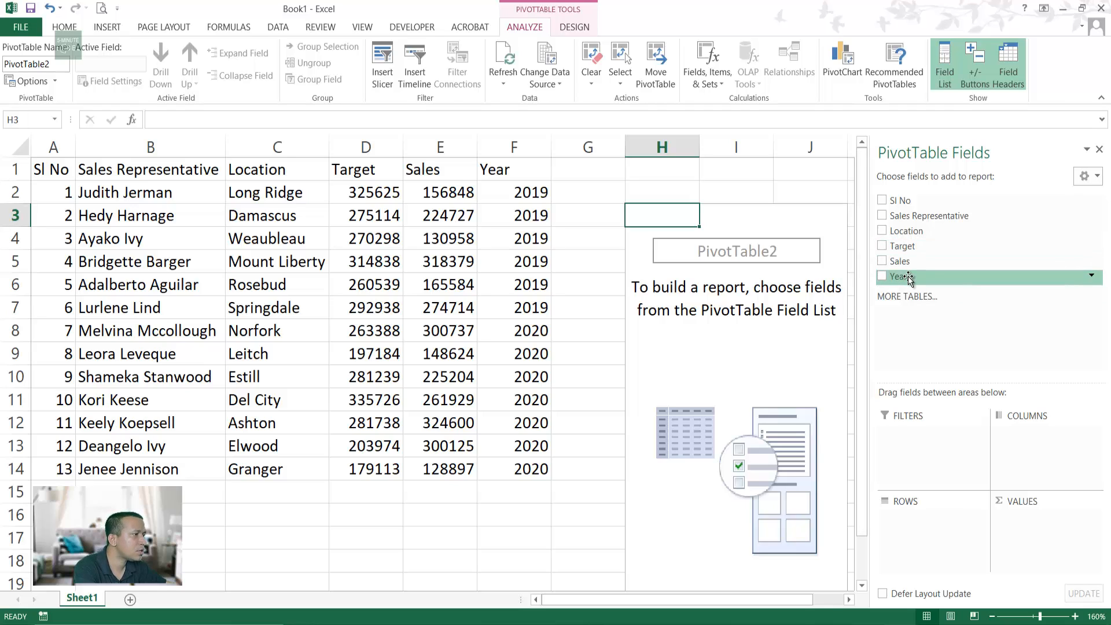
Step: Put Year in Columns, Sales Representative in Rows, and Target as Sum in Values
{"action": "left_click_drag", "start_coordinate": [908, 276], "coordinate": [1035, 460]}
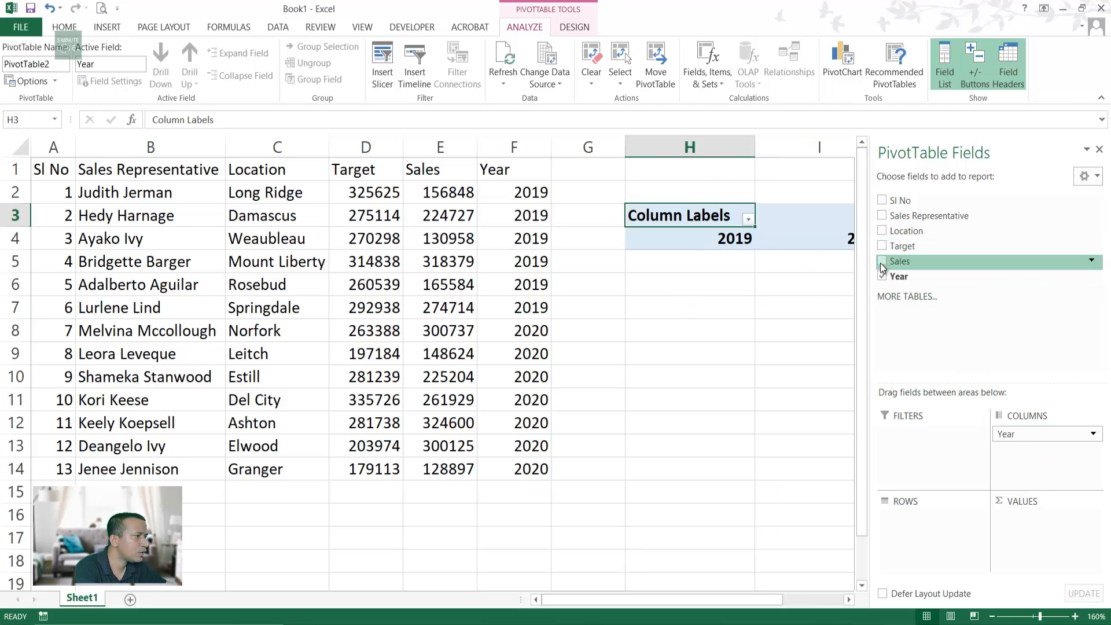
{"action": "left_click_drag", "start_coordinate": [904, 217], "coordinate": [930, 537]}
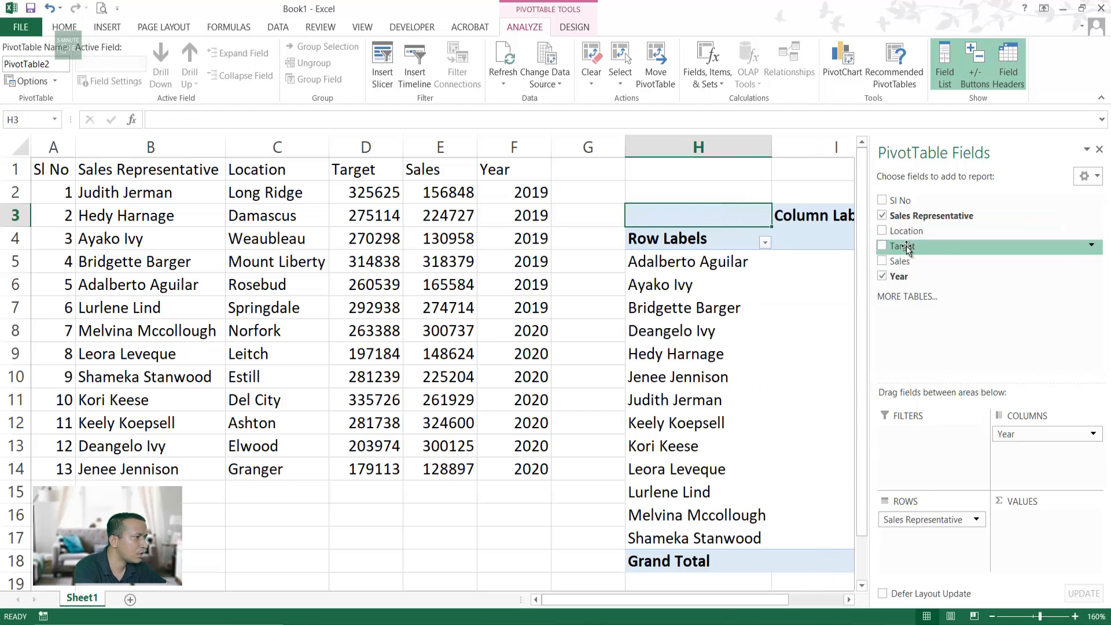
{"action": "left_click_drag", "start_coordinate": [910, 249], "coordinate": [1071, 547]}
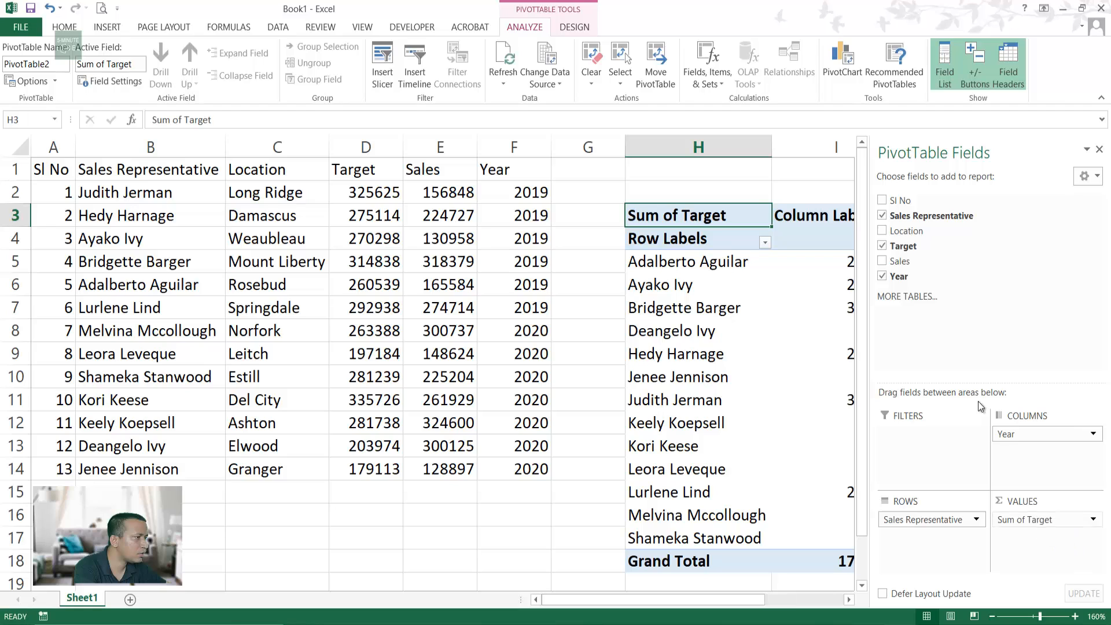
{"action": "left_click", "coordinate": [1093, 520]}
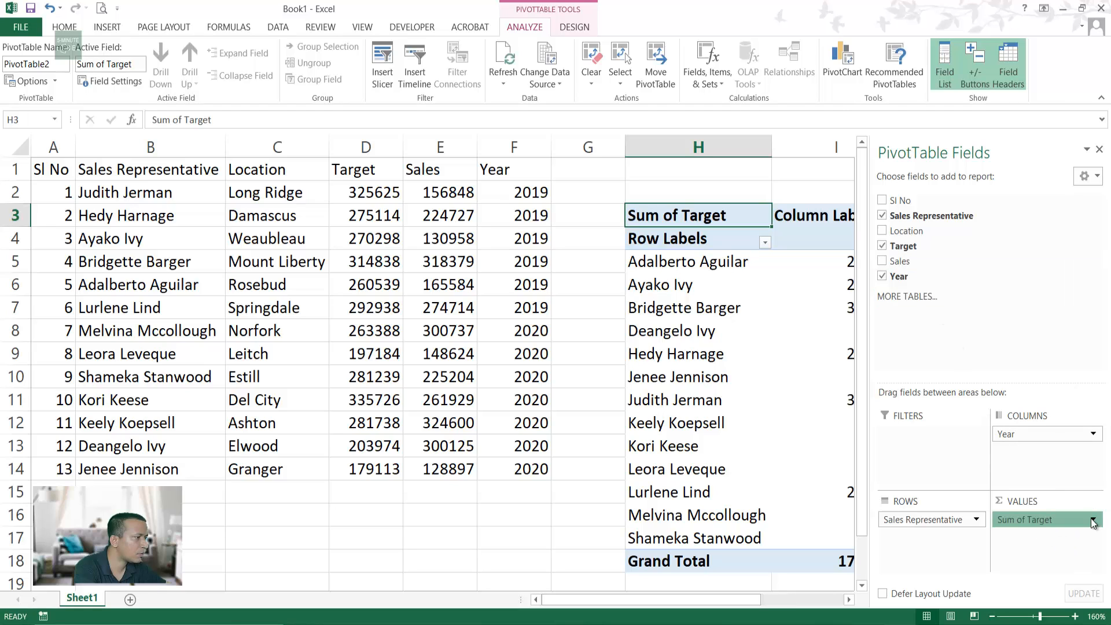
{"action": "left_click", "coordinate": [1055, 503]}
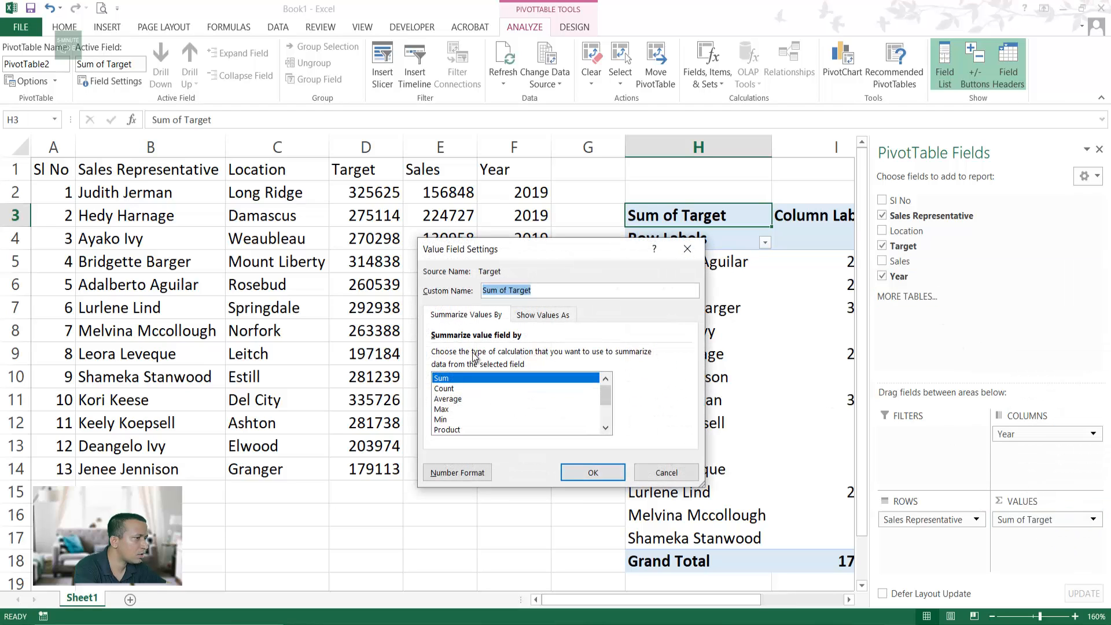
{"action": "double_click", "coordinate": [451, 378]}
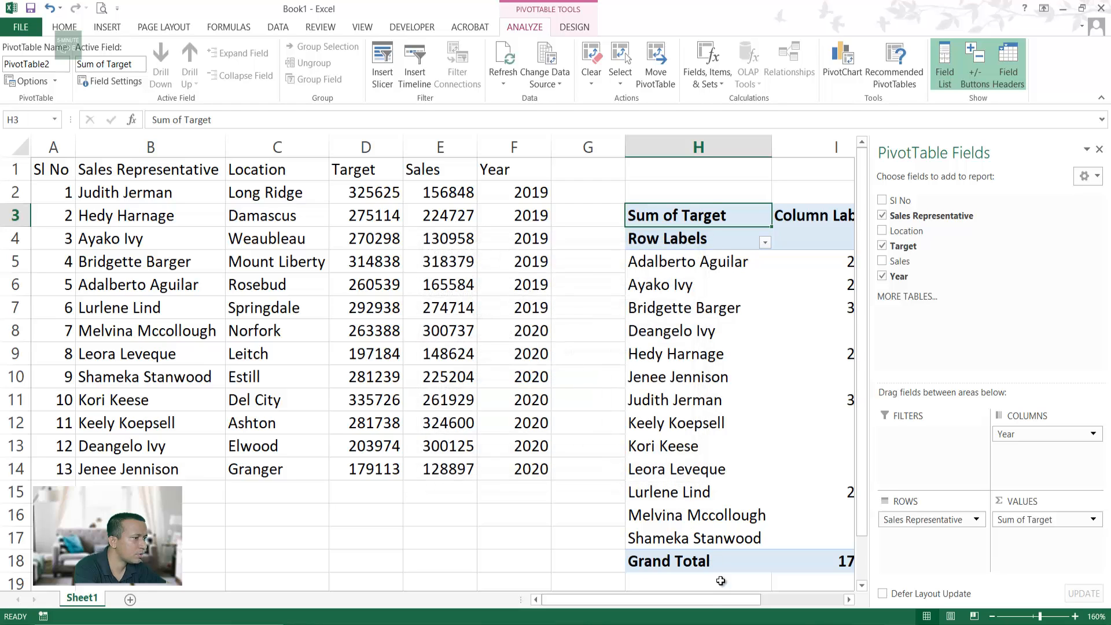
{"action": "left_click_drag", "start_coordinate": [709, 600], "coordinate": [816, 608]}
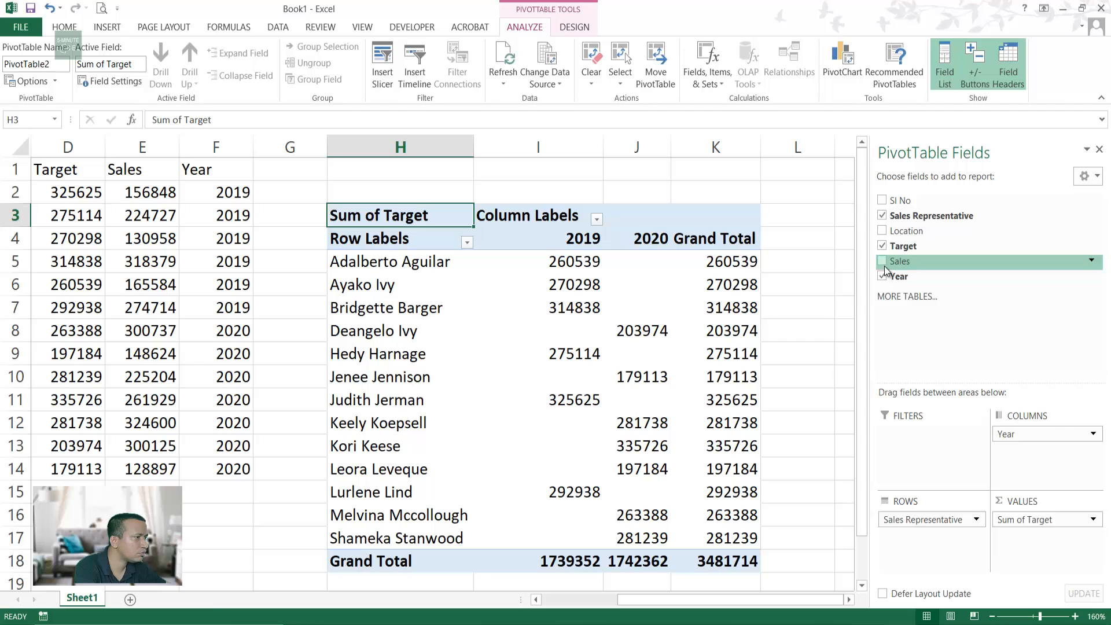
Step: Add summed Sales beside Target, close the field list, and check the 179113 value
{"action": "left_click_drag", "start_coordinate": [884, 269], "coordinate": [1071, 550]}
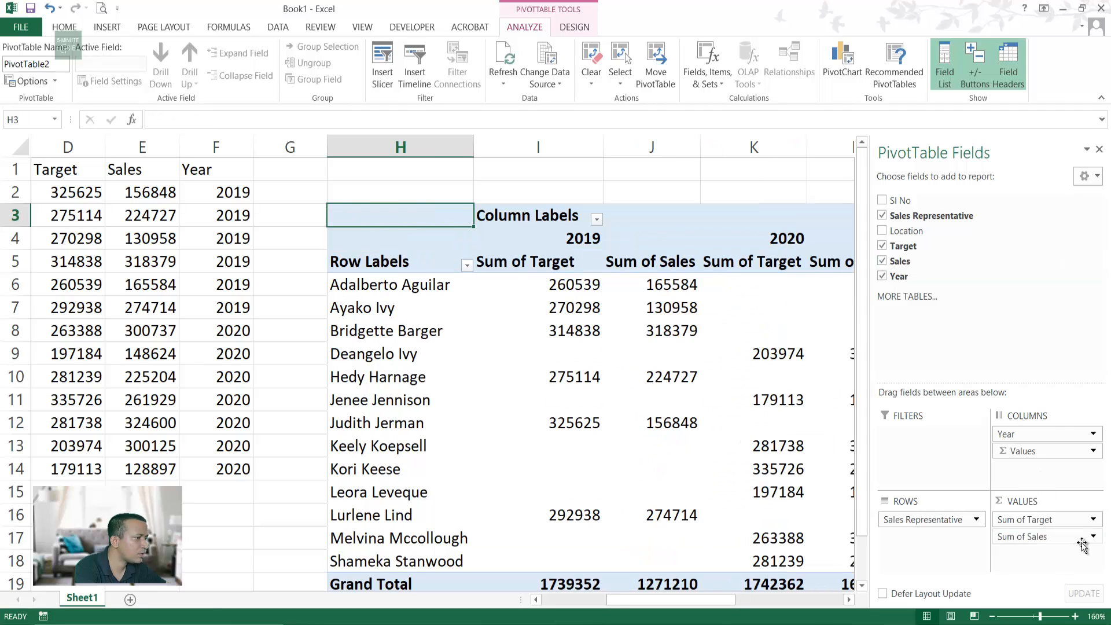
{"action": "left_click", "coordinate": [1100, 149]}
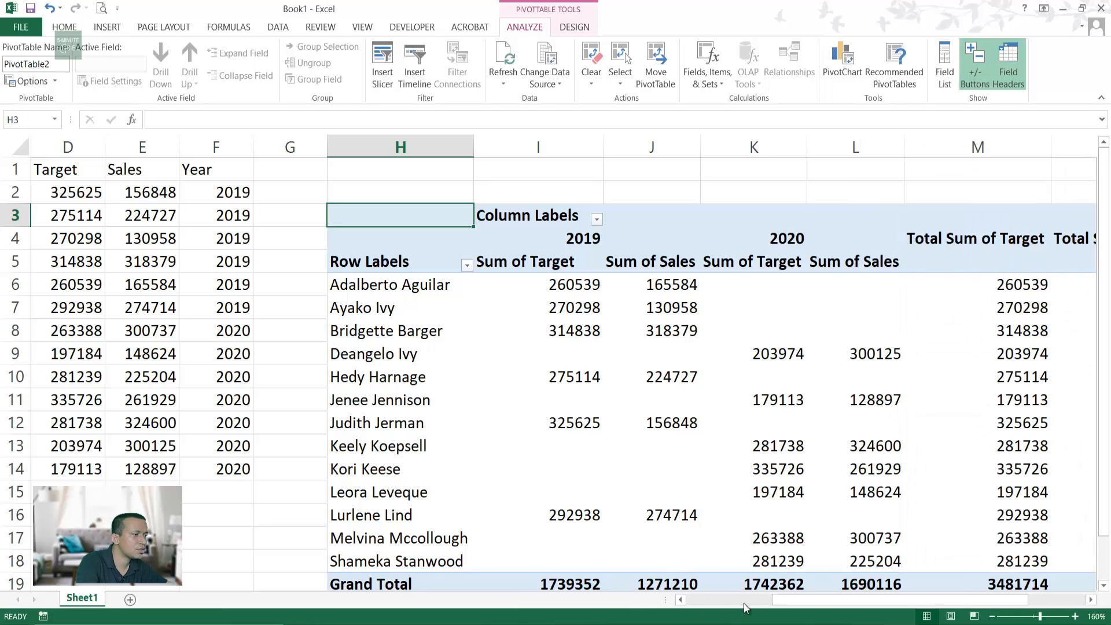
{"action": "scroll", "coordinate": [767, 510], "scroll_direction": "down", "scroll_amount": 2}
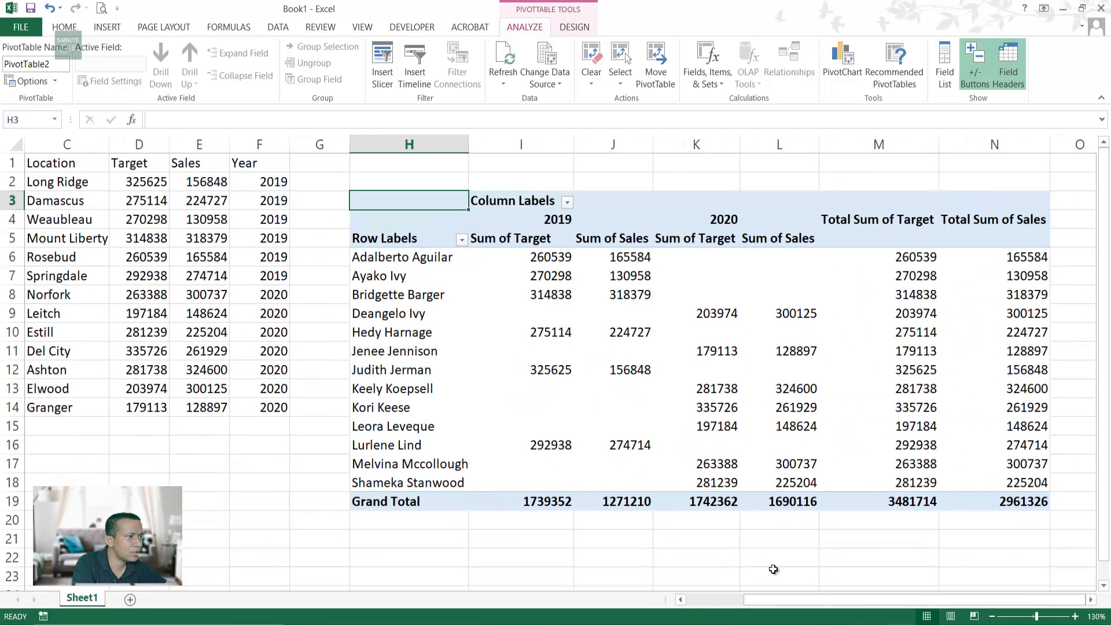
{"action": "left_click_drag", "start_coordinate": [814, 602], "coordinate": [749, 598]}
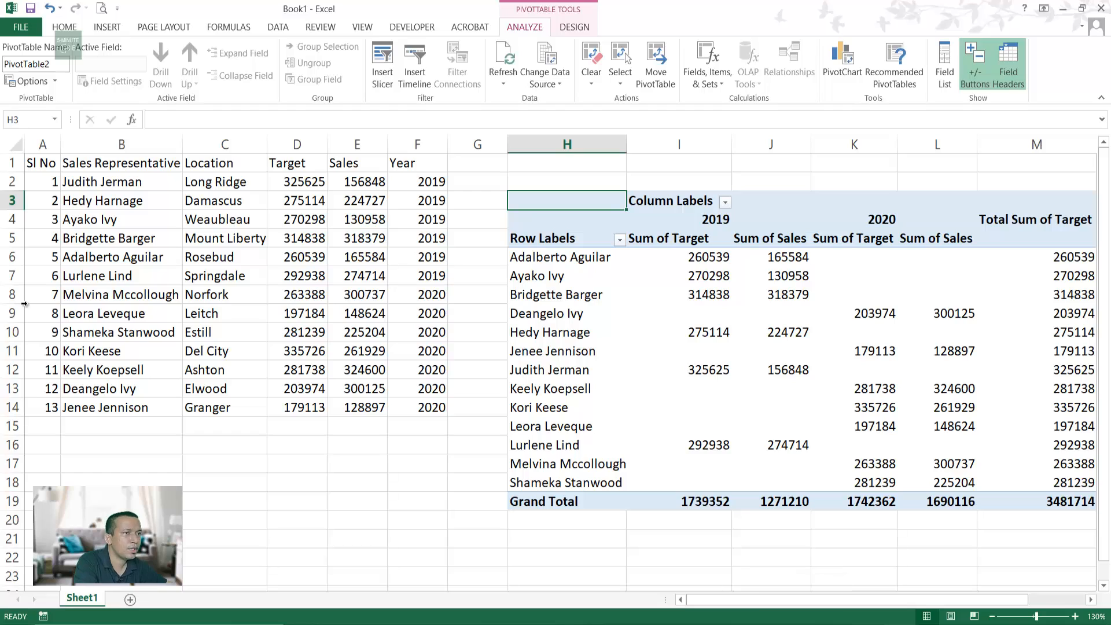
{"action": "left_click", "coordinate": [851, 345]}
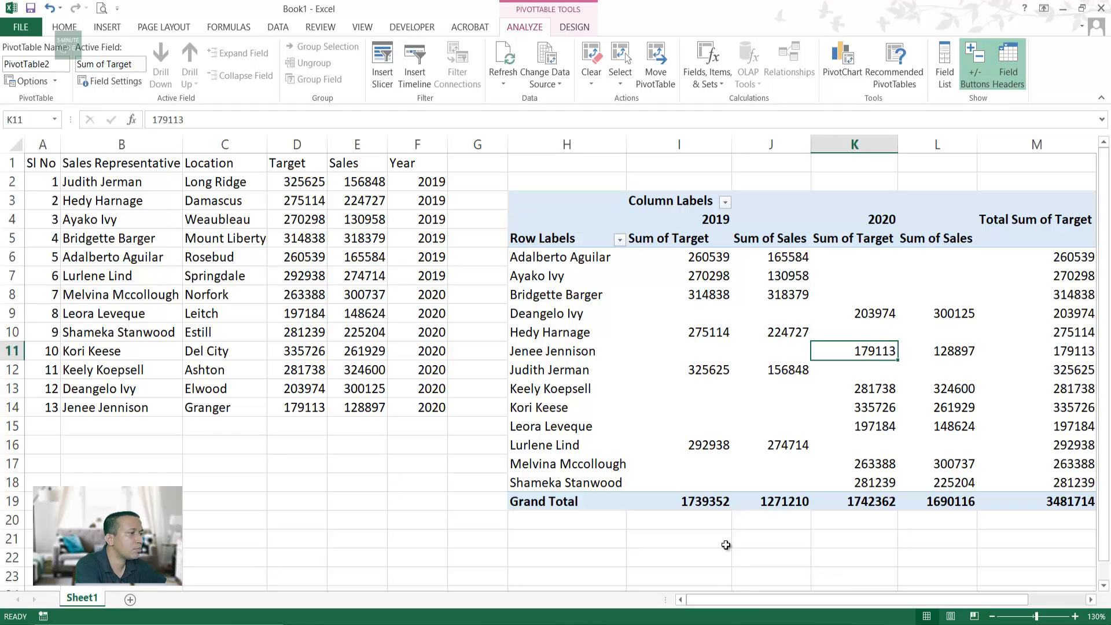
{"action": "left_click", "coordinate": [665, 553]}
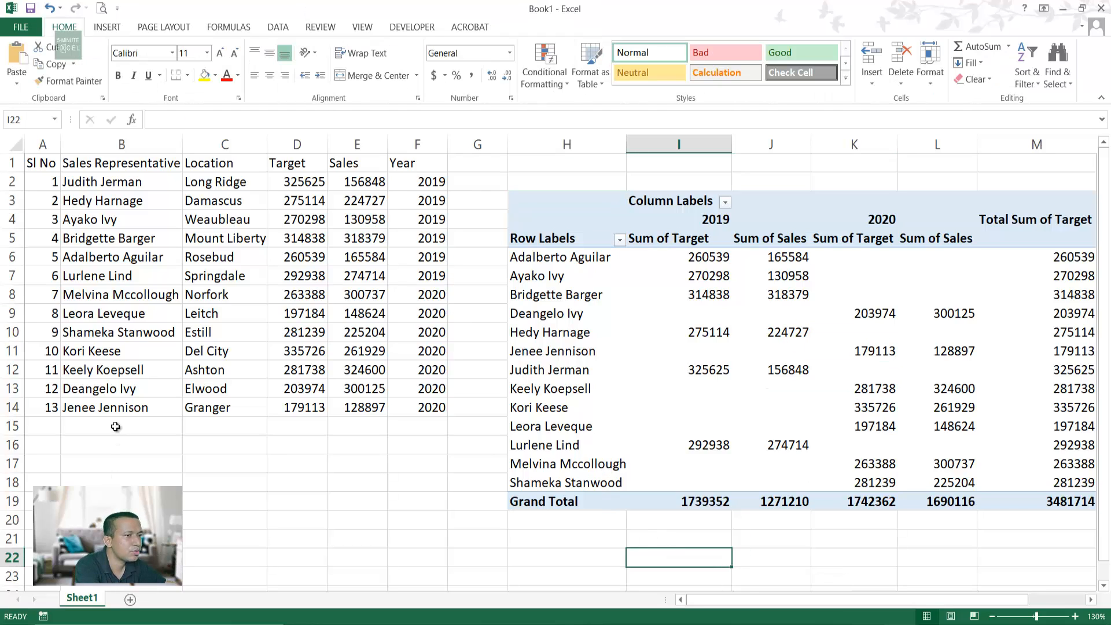
Step: Start row 15 with serial number 14, the new representative's name and location Dhak
{"action": "left_click", "coordinate": [93, 427]}
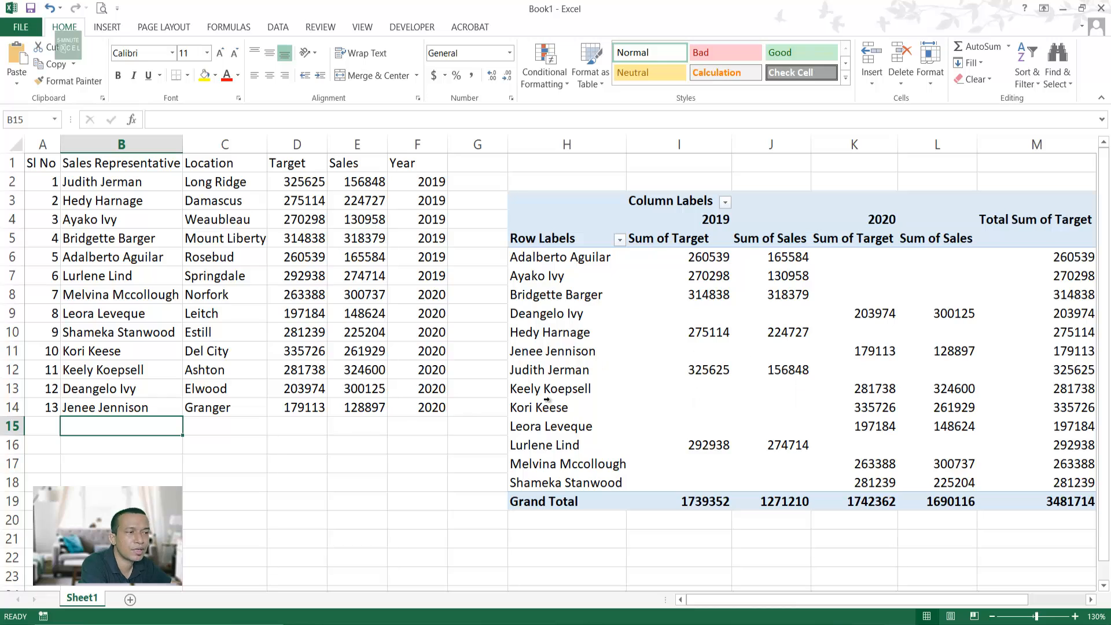
{"action": "left_click", "coordinate": [439, 280]}
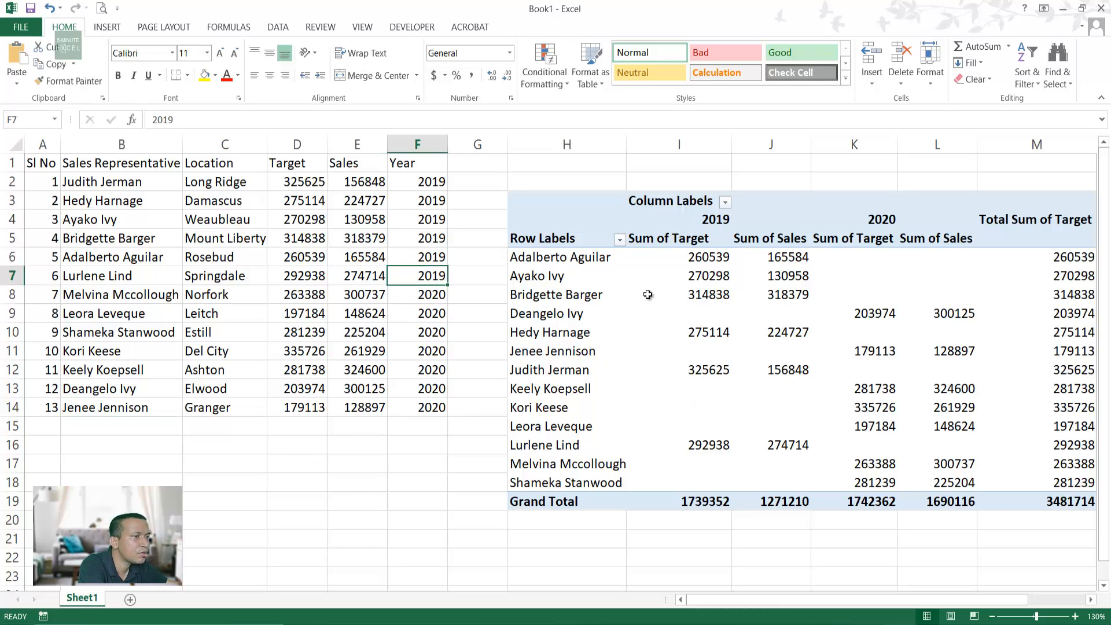
{"action": "mouse_move", "coordinate": [647, 295]}
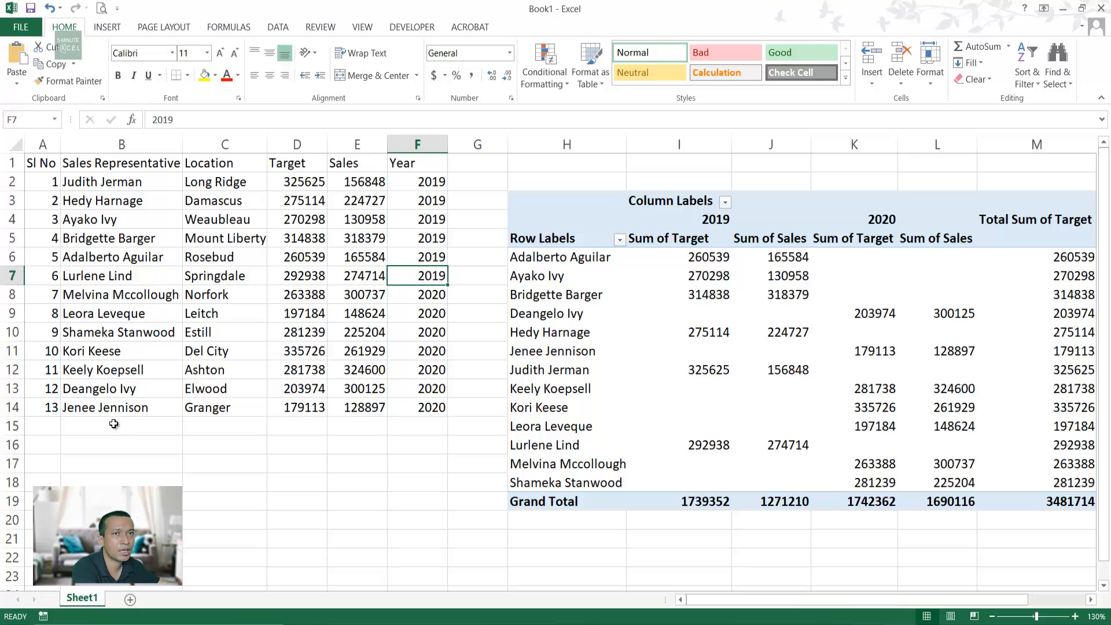
{"action": "left_click", "coordinate": [41, 430]}
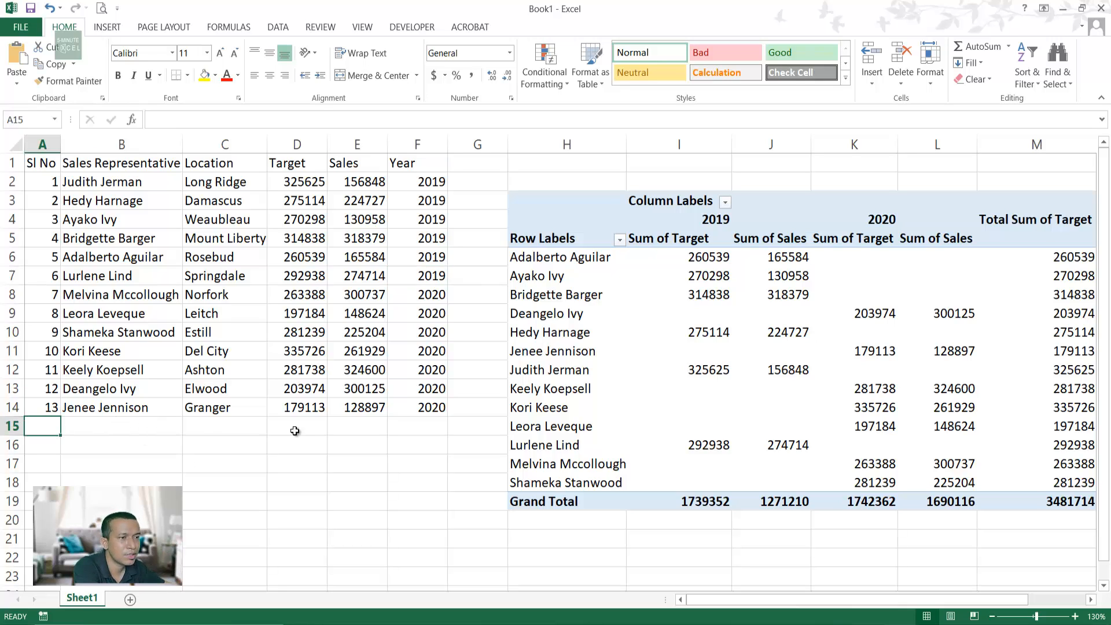
{"action": "type", "text": "14"}
{"action": "key", "text": "Tab"}
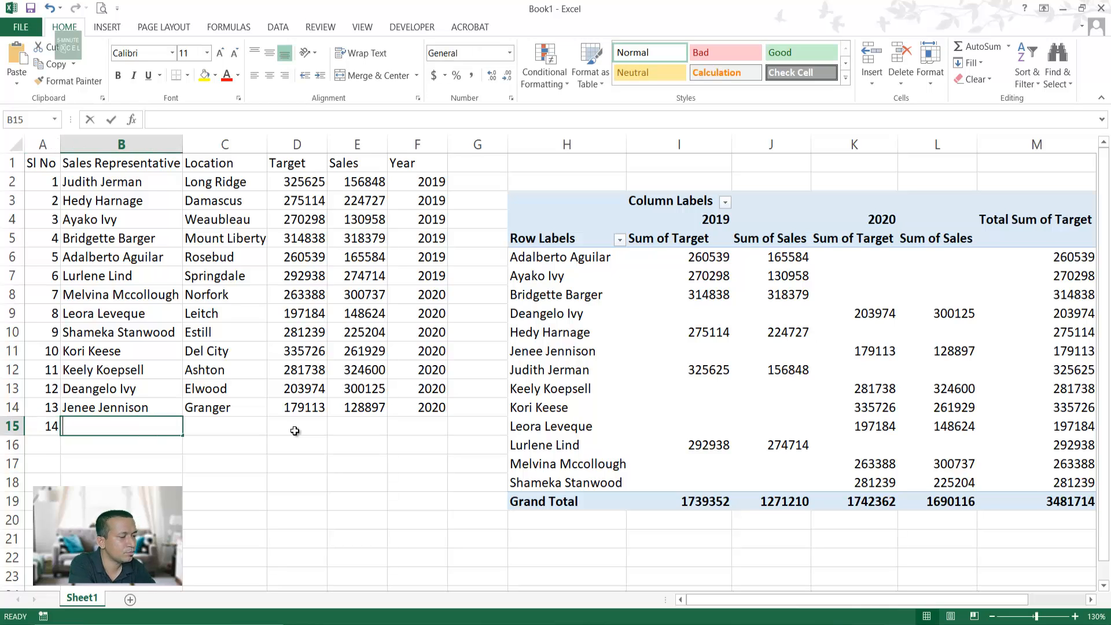
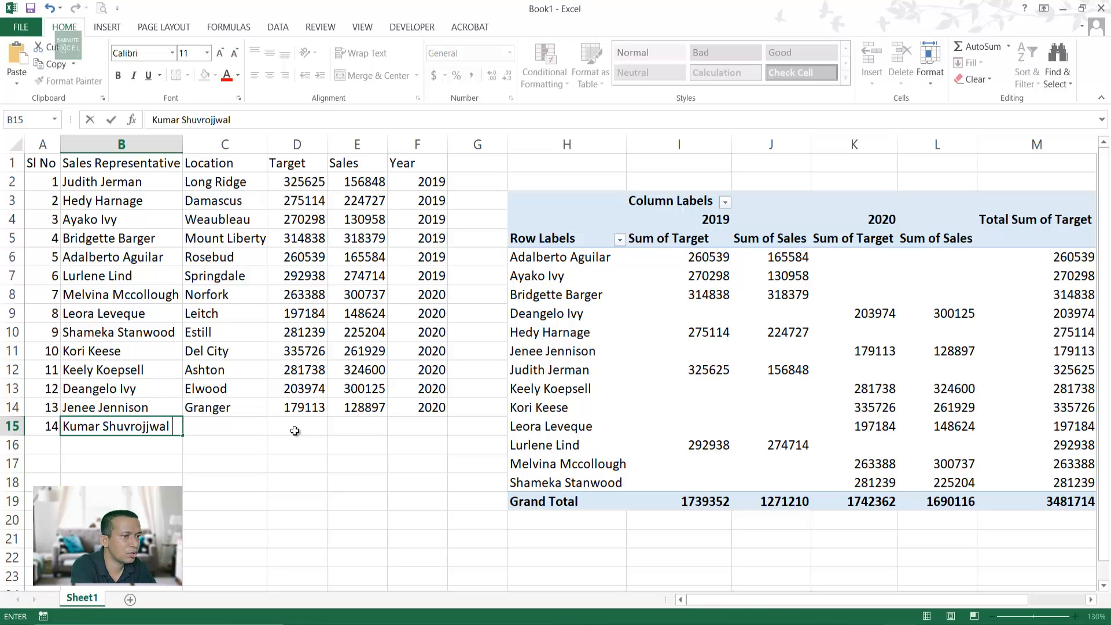
{"action": "key", "text": "Tab"}
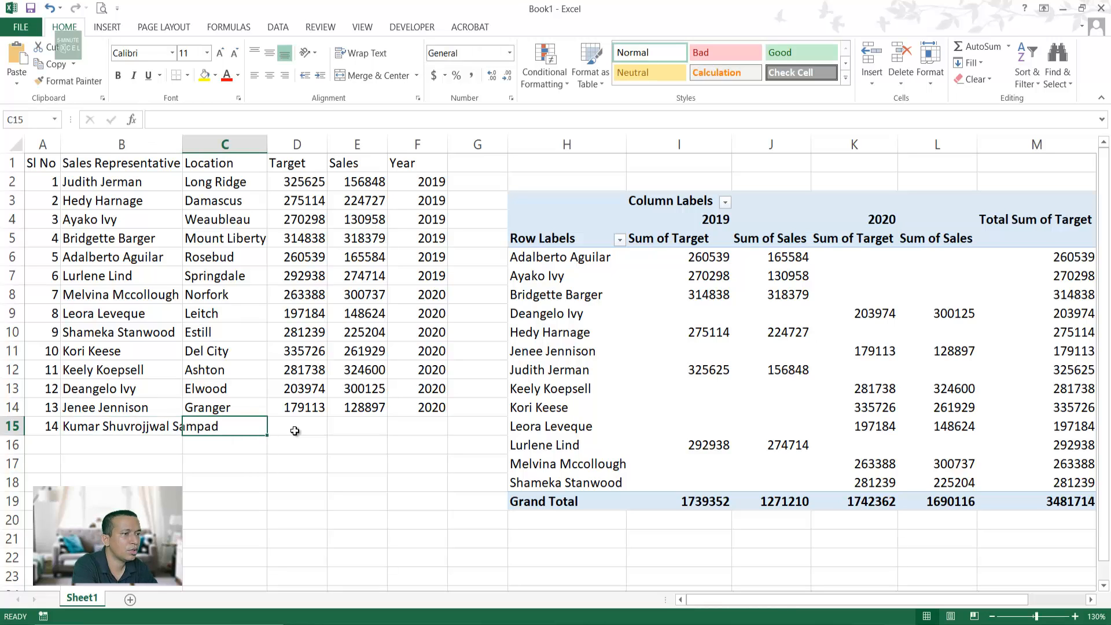
{"action": "type", "text": "Dhak"}
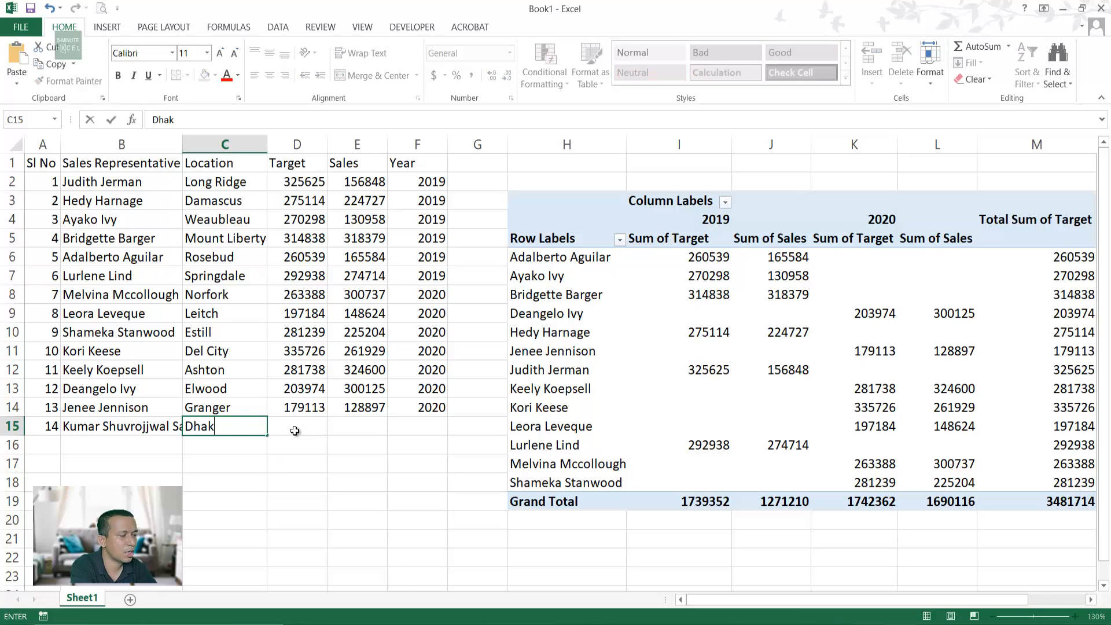
{"action": "key", "text": "Tab"}
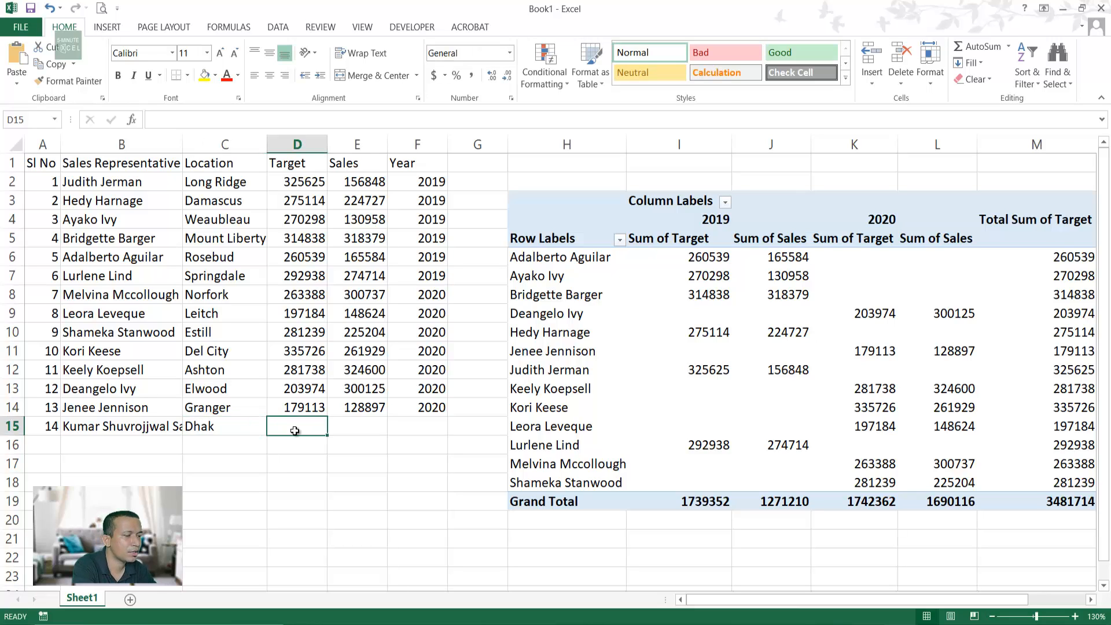
Step: Copy Target 197184 into D15 and Sales 165584 into E15, and enter year 2020 in F15
{"action": "left_click", "coordinate": [295, 313]}
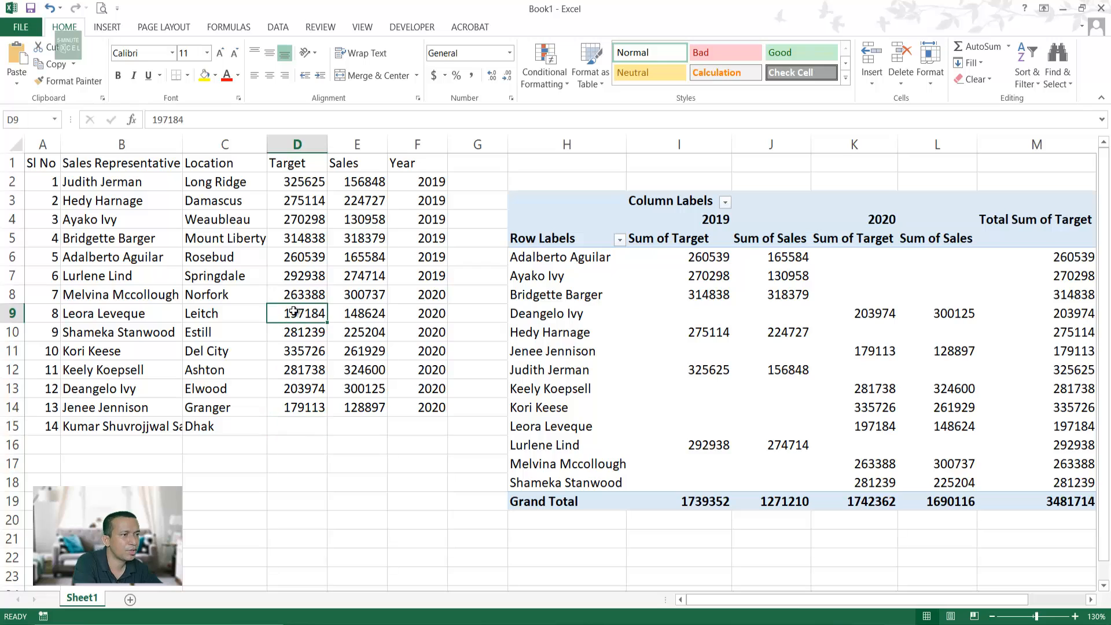
{"action": "key", "text": "ctrl+c"}
{"action": "left_click", "coordinate": [318, 425]}
{"action": "key", "text": "ctrl+v"}
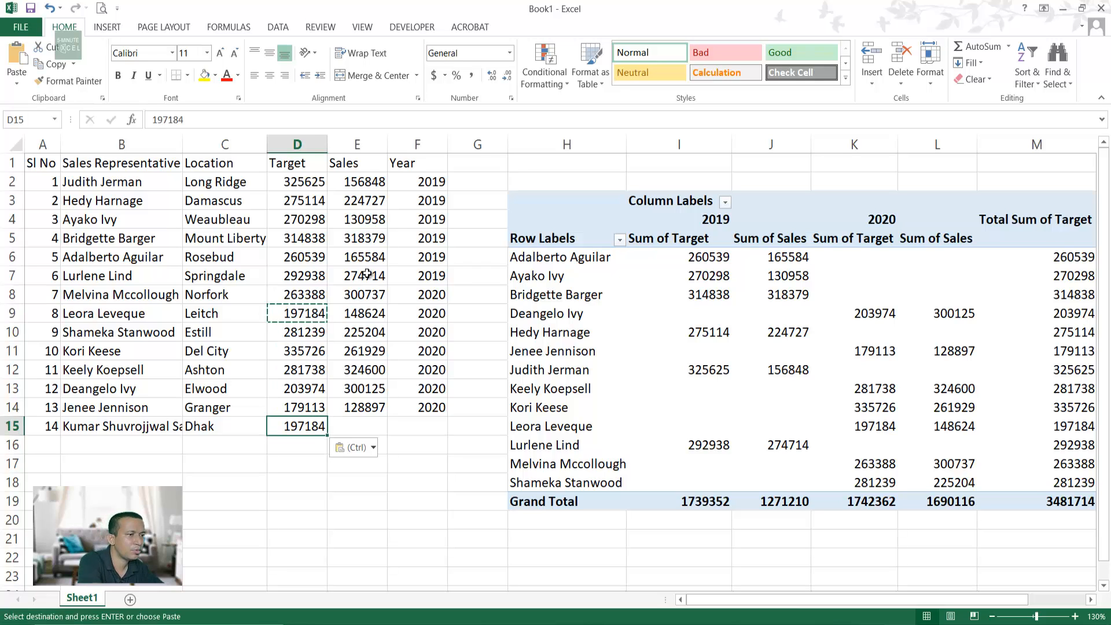
{"action": "left_click", "coordinate": [366, 260]}
{"action": "key", "text": "ctrl+c"}
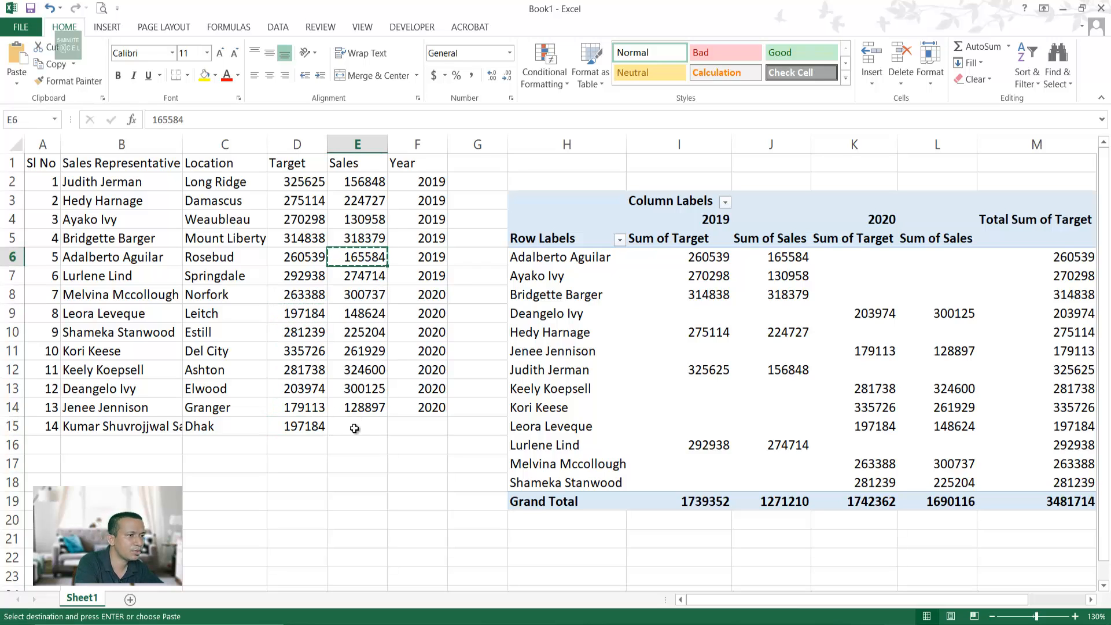
{"action": "left_click", "coordinate": [359, 426]}
{"action": "key", "text": "ctrl+v"}
{"action": "left_click", "coordinate": [424, 423]}
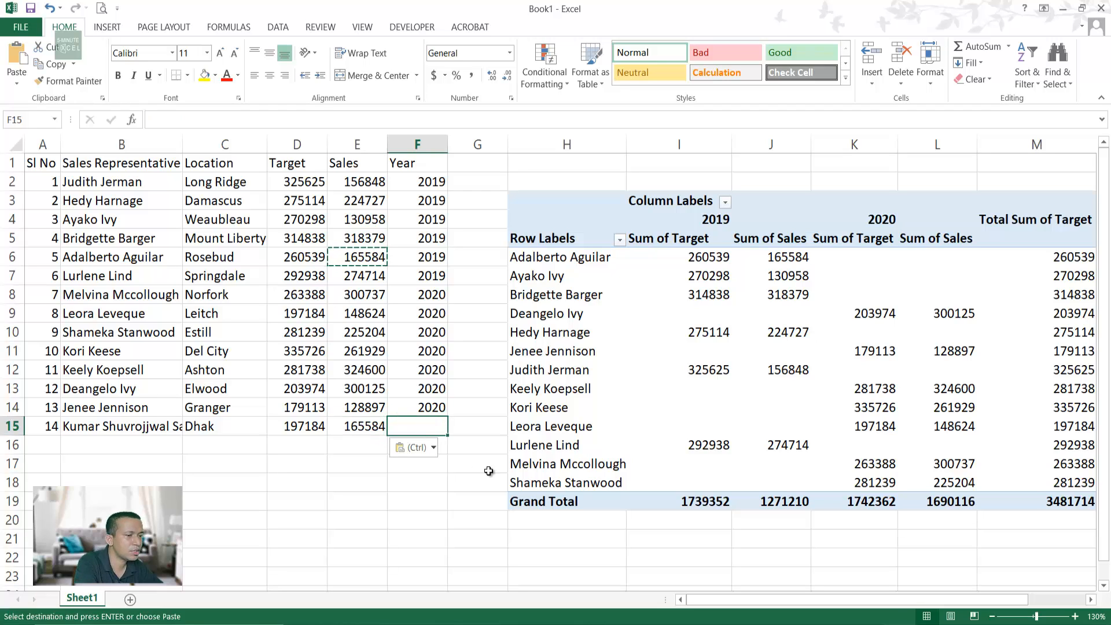
{"action": "type", "text": "2020"}
{"action": "key", "text": "Return"}
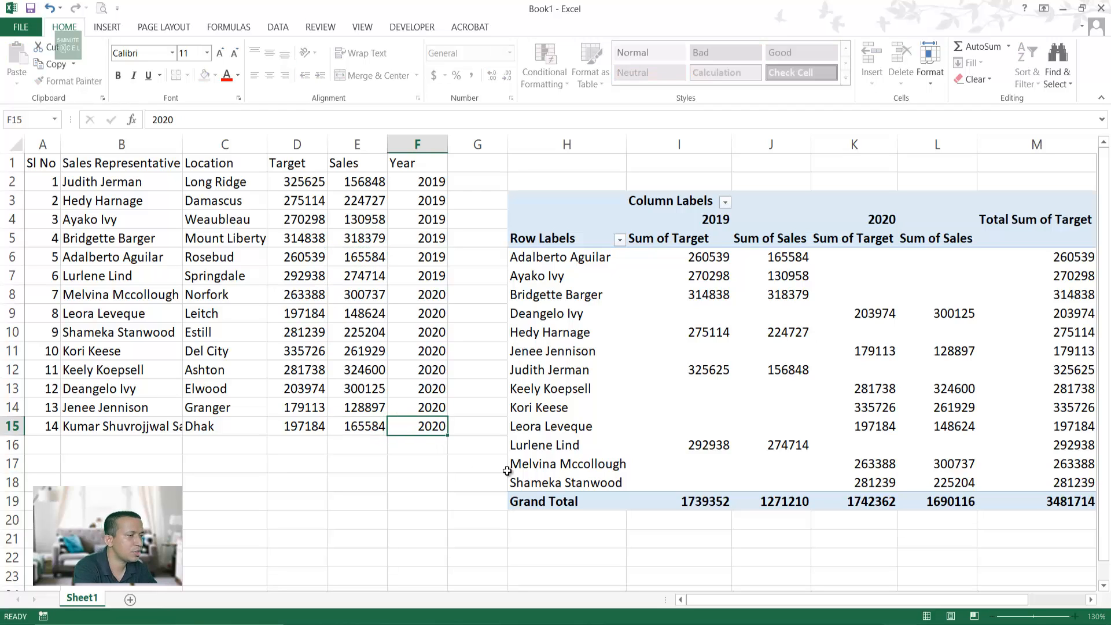
Step: Refresh the pivot, see row 15 still missing, and select the original range A1:F14
{"action": "right_click", "coordinate": [664, 391]}
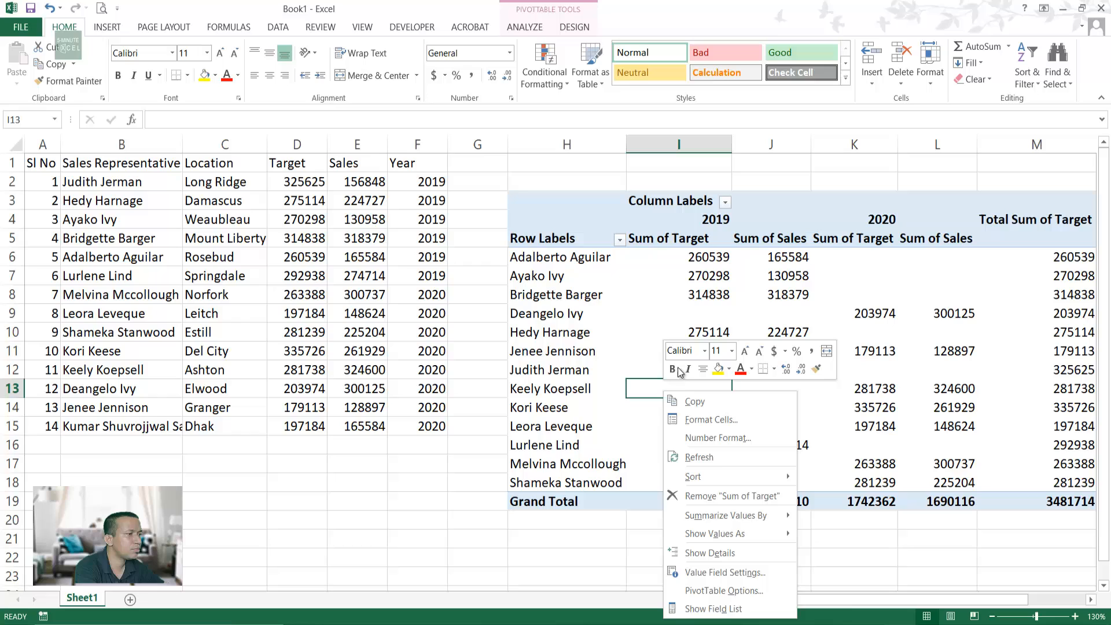
{"action": "left_click", "coordinate": [716, 458]}
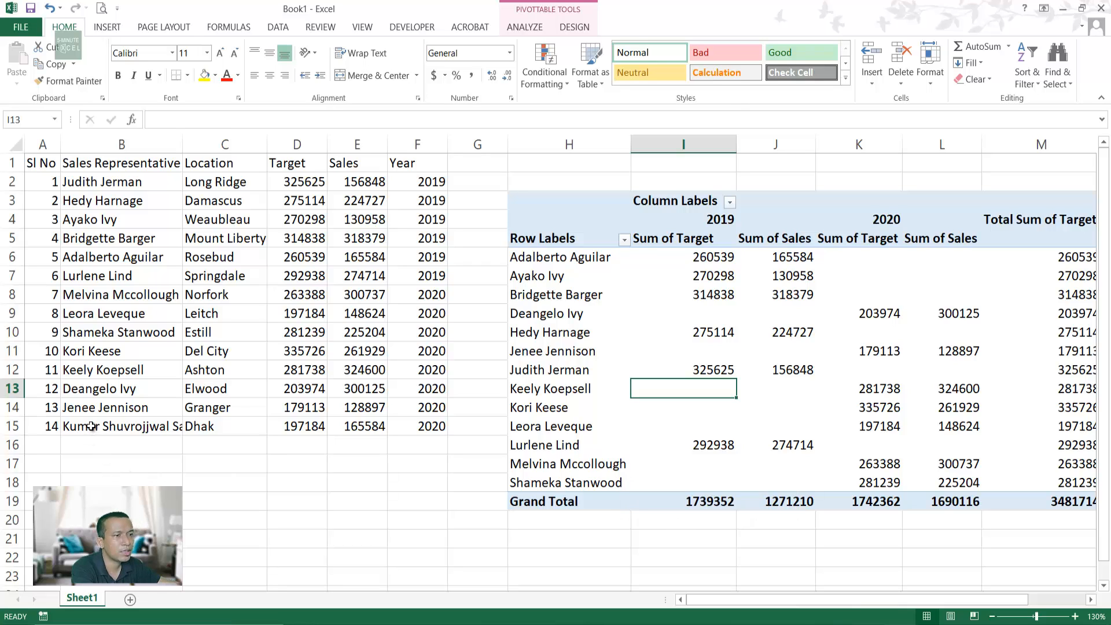
{"action": "left_click_drag", "start_coordinate": [90, 426], "coordinate": [426, 429]}
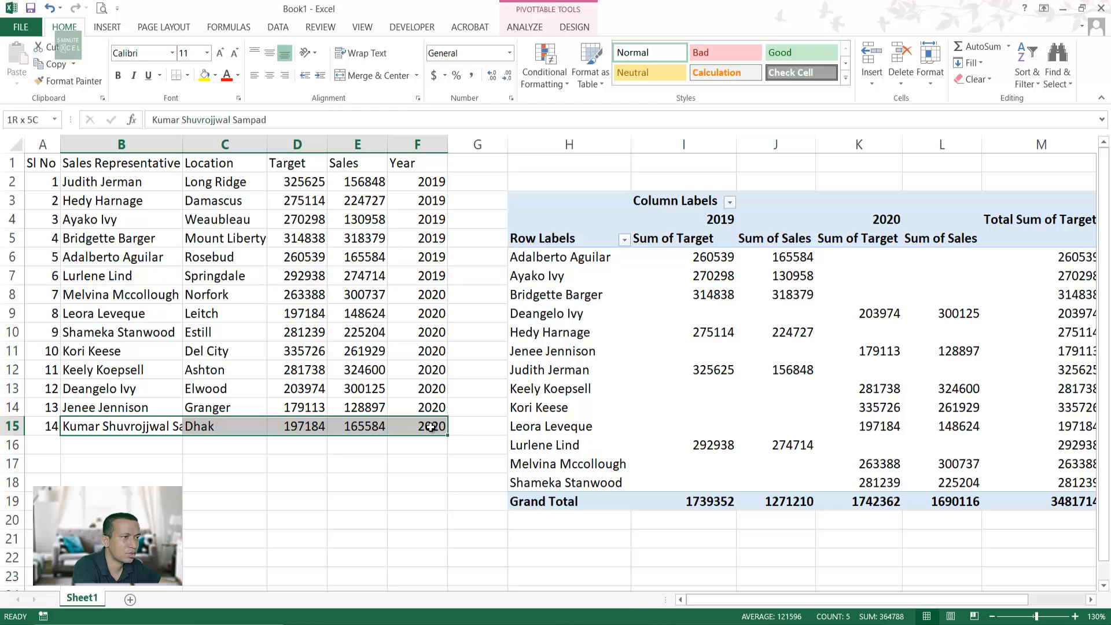
{"action": "left_click", "coordinate": [338, 552]}
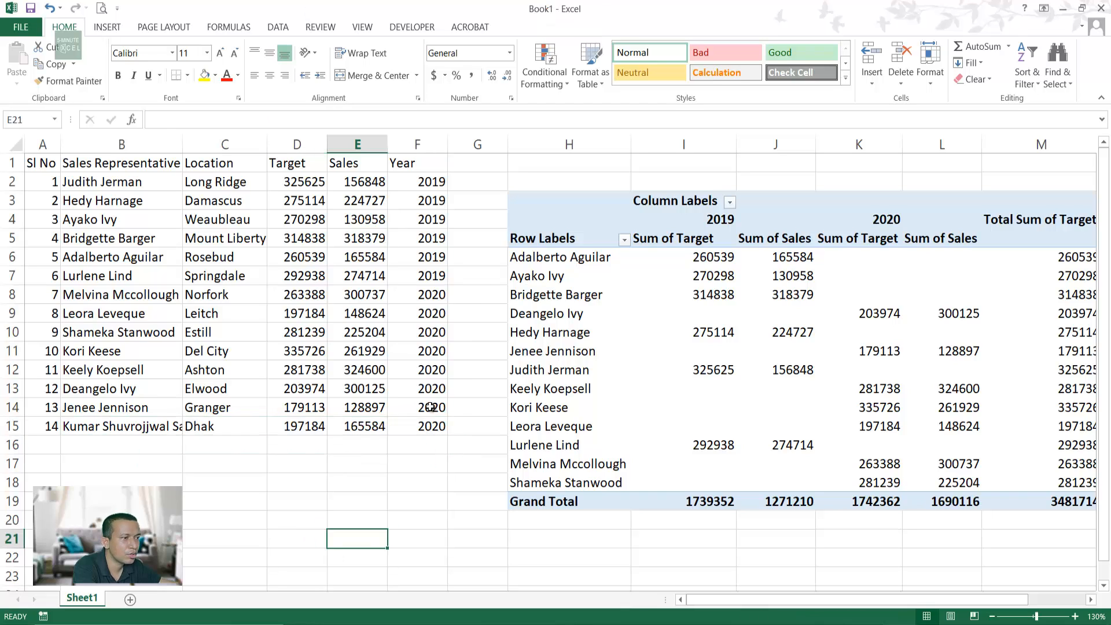
{"action": "left_click_drag", "start_coordinate": [431, 407], "coordinate": [18, 99]}
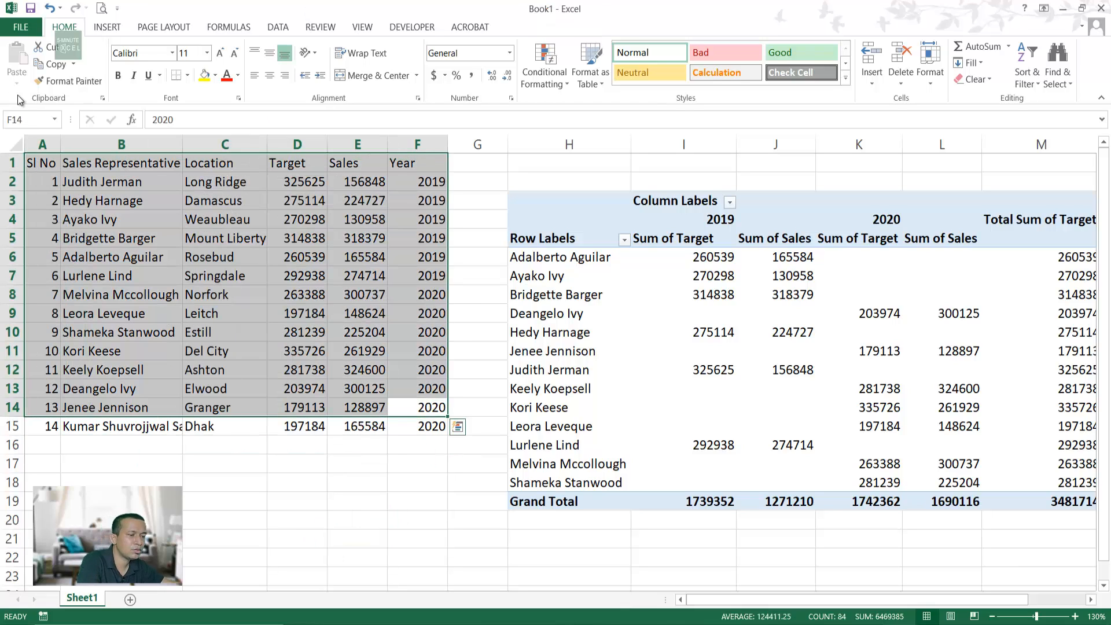
Step: Copy A1:F14 and paste it into a new Sheet2
{"action": "key", "text": "ctrl+c"}
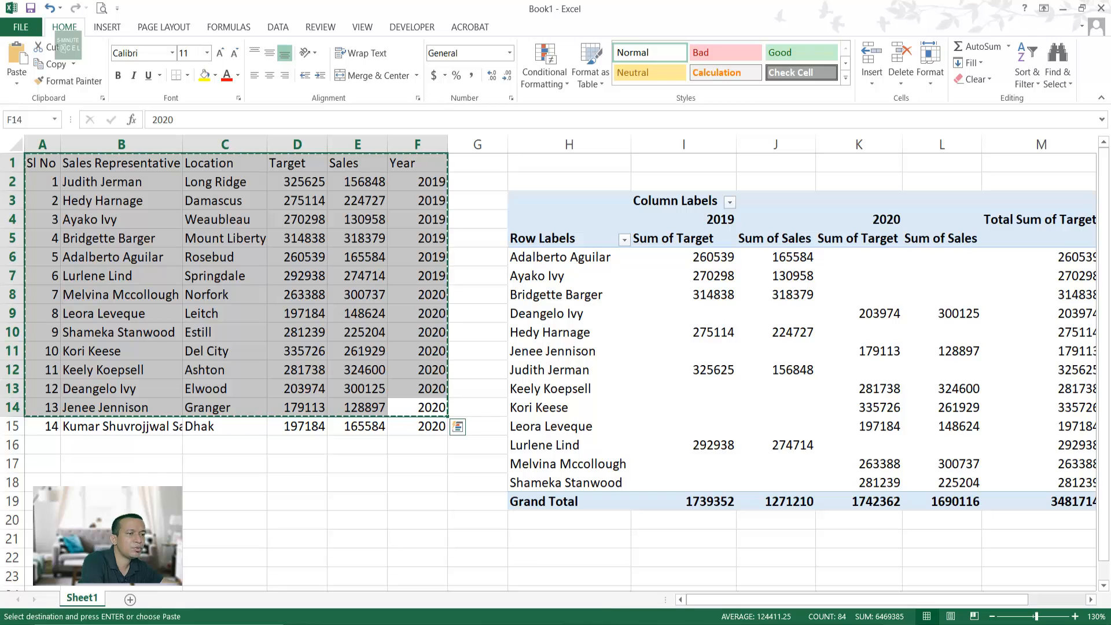
{"action": "left_click", "coordinate": [130, 599]}
{"action": "key", "text": "ctrl+v"}
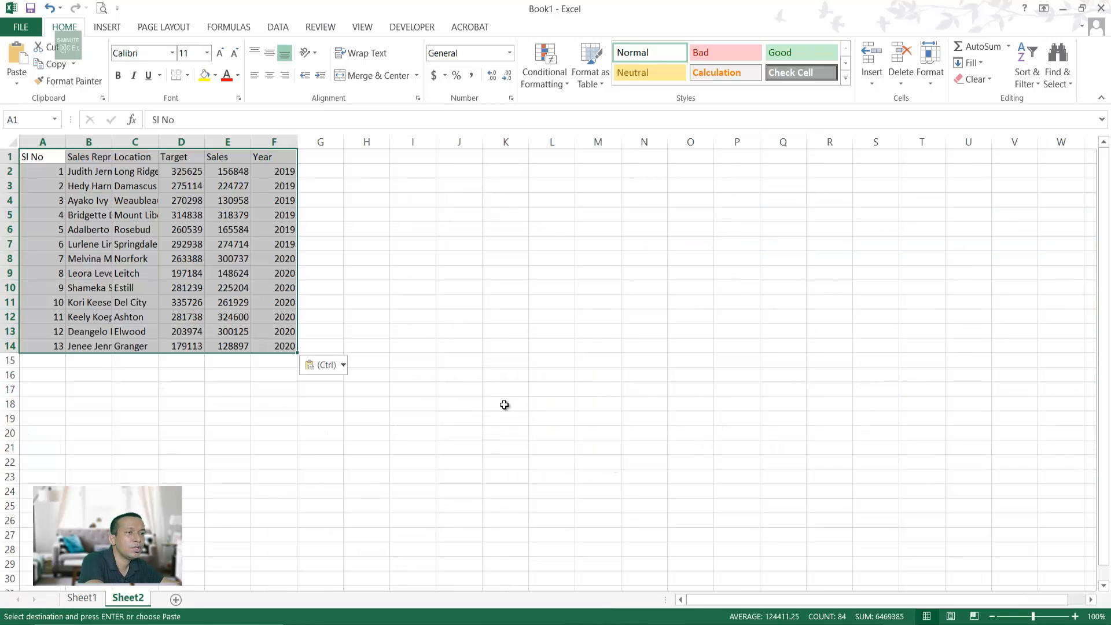
{"action": "left_click", "coordinate": [504, 404]}
{"action": "scroll", "coordinate": [260, 476], "scroll_direction": "up", "scroll_amount": 3, "text": "ctrl"}
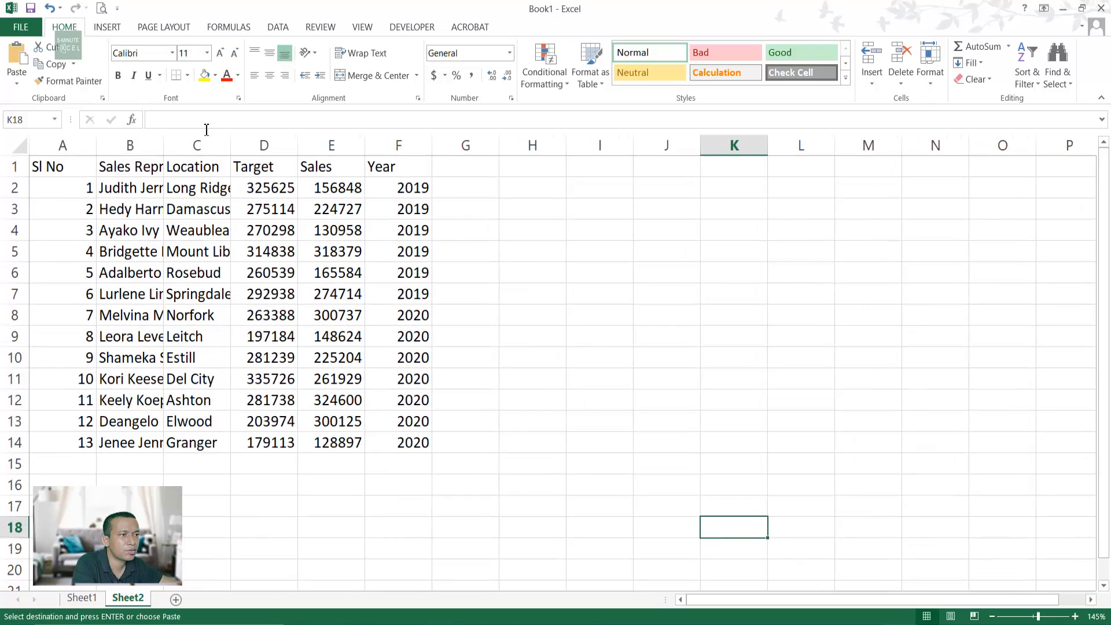
Step: Autofit columns B, C and D to their contents, then select A1:F14
{"action": "double_click", "coordinate": [167, 147]}
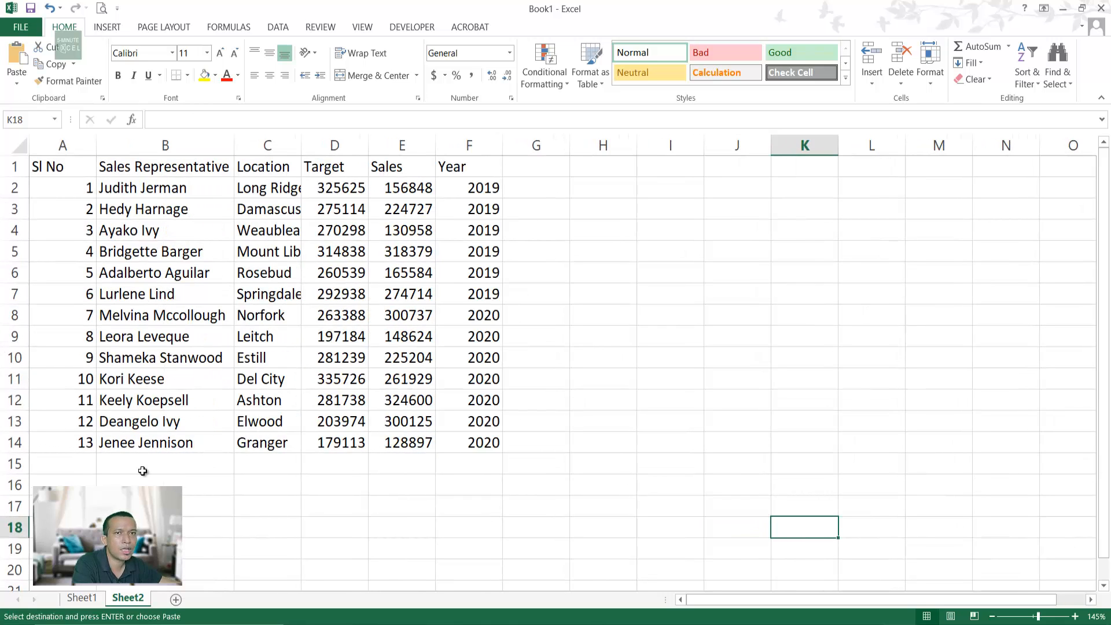
{"action": "left_click", "coordinate": [507, 461]}
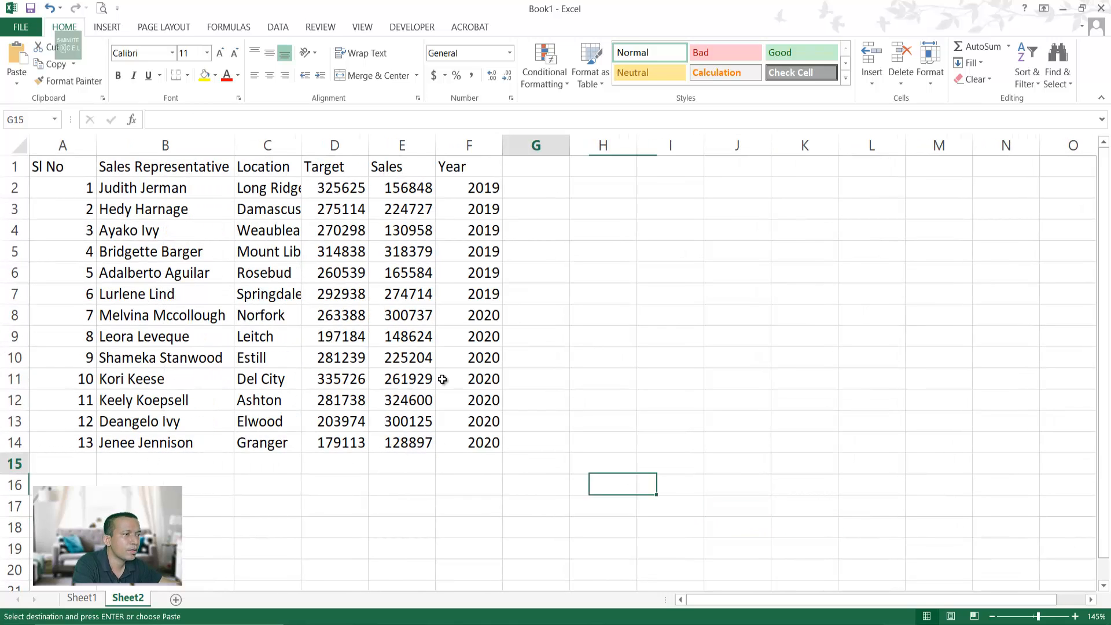
{"action": "left_click_drag", "start_coordinate": [302, 145], "coordinate": [306, 143]}
{"action": "double_click", "coordinate": [307, 144]}
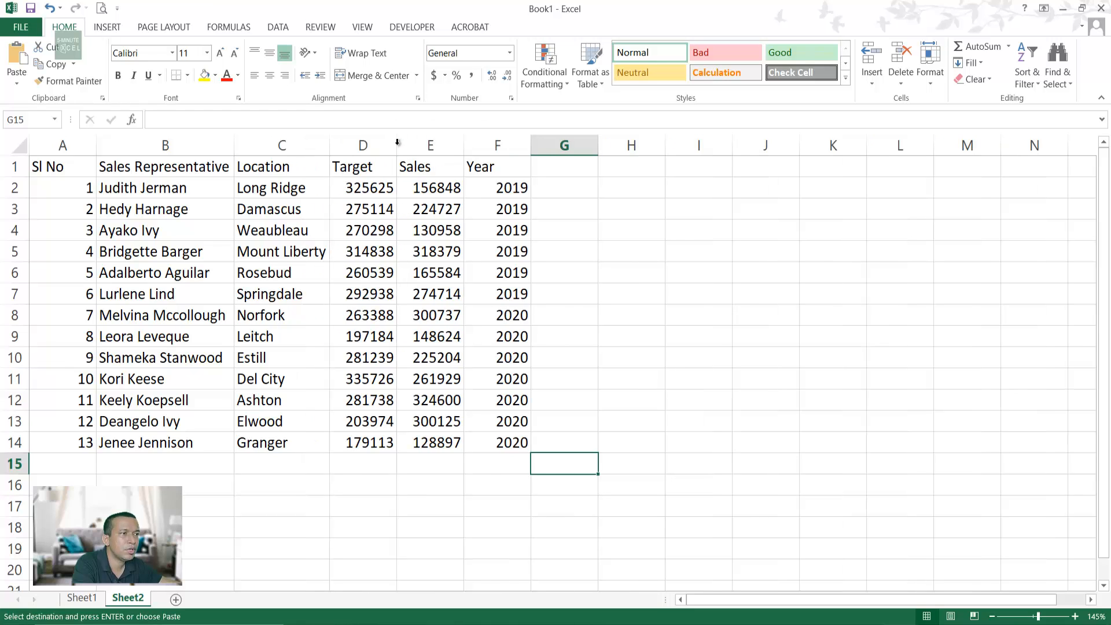
{"action": "double_click", "coordinate": [397, 143]}
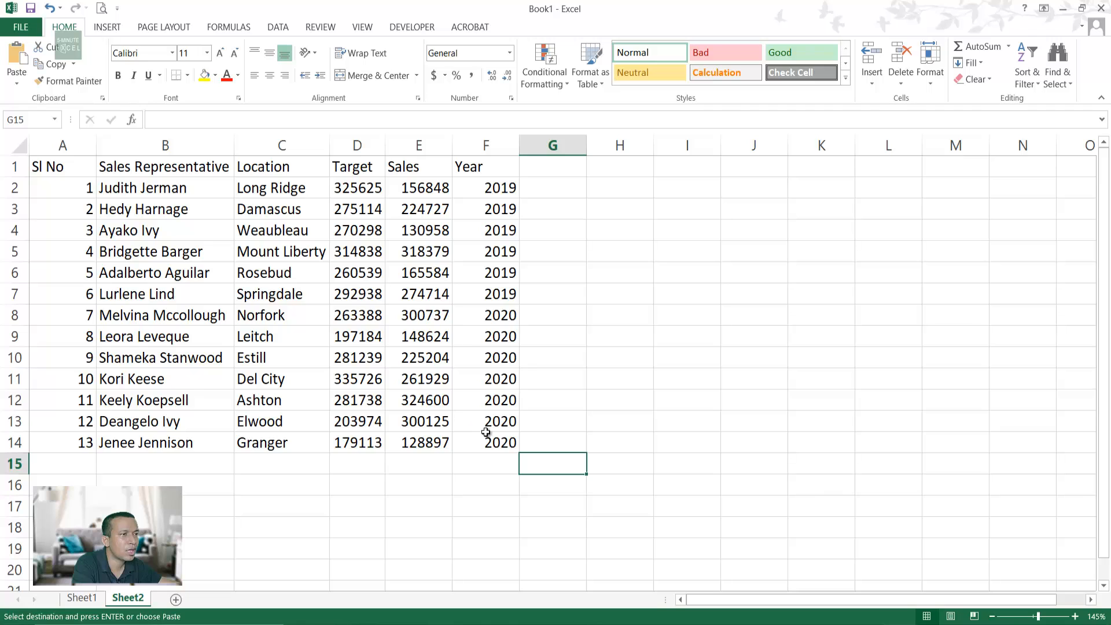
{"action": "left_click_drag", "start_coordinate": [496, 441], "coordinate": [3, 55]}
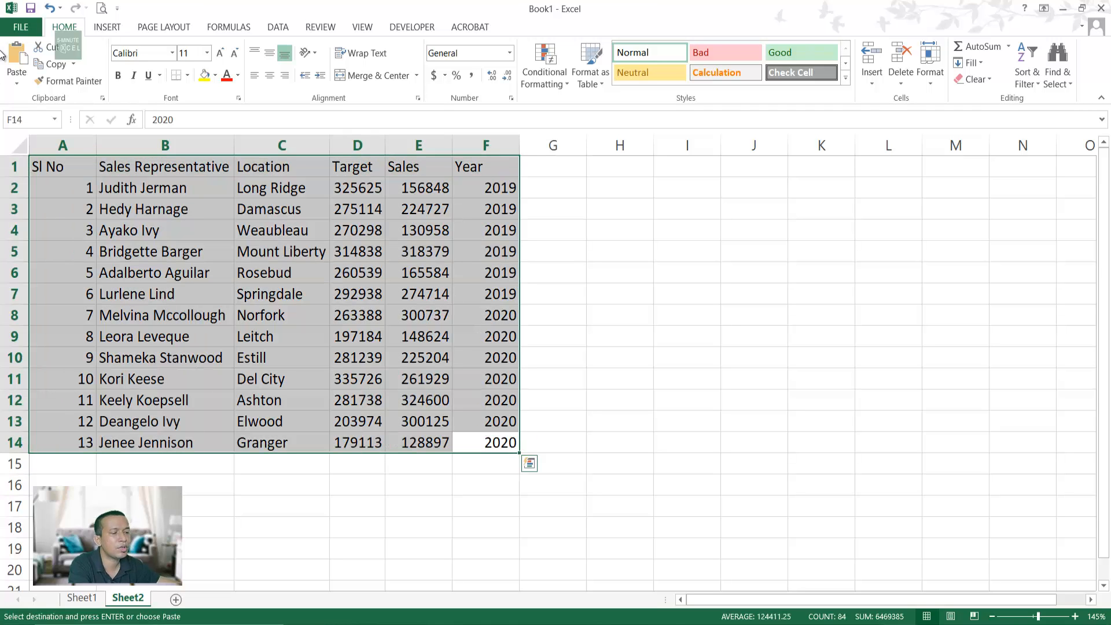
Step: Convert A1:F14 into a table with headers using Ctrl+T
{"action": "key", "text": "ctrl+t"}
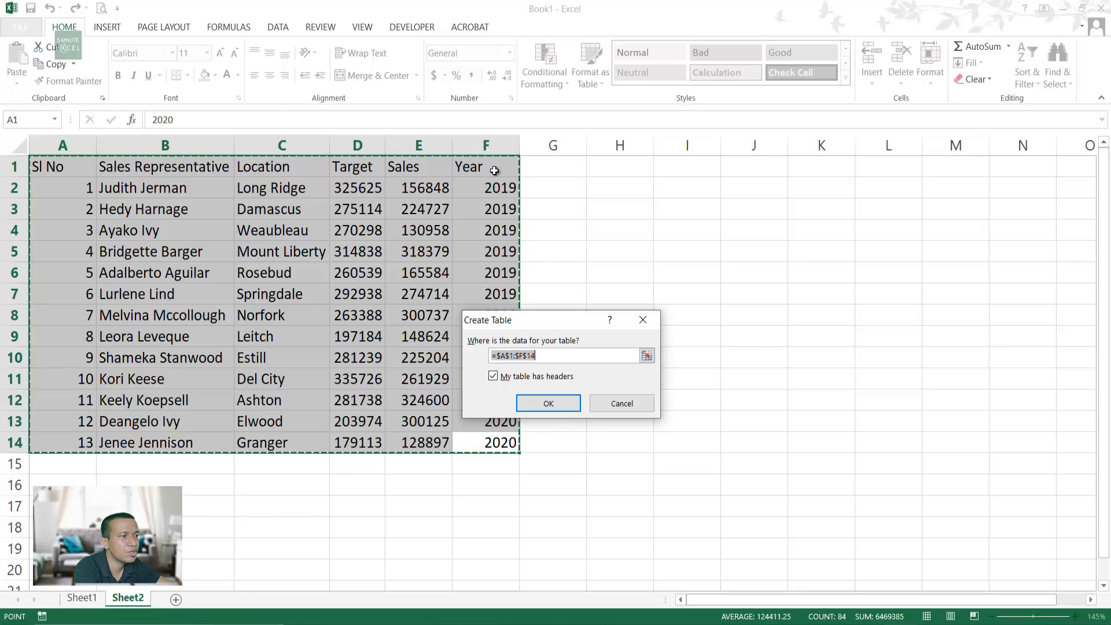
{"action": "left_click", "coordinate": [548, 404]}
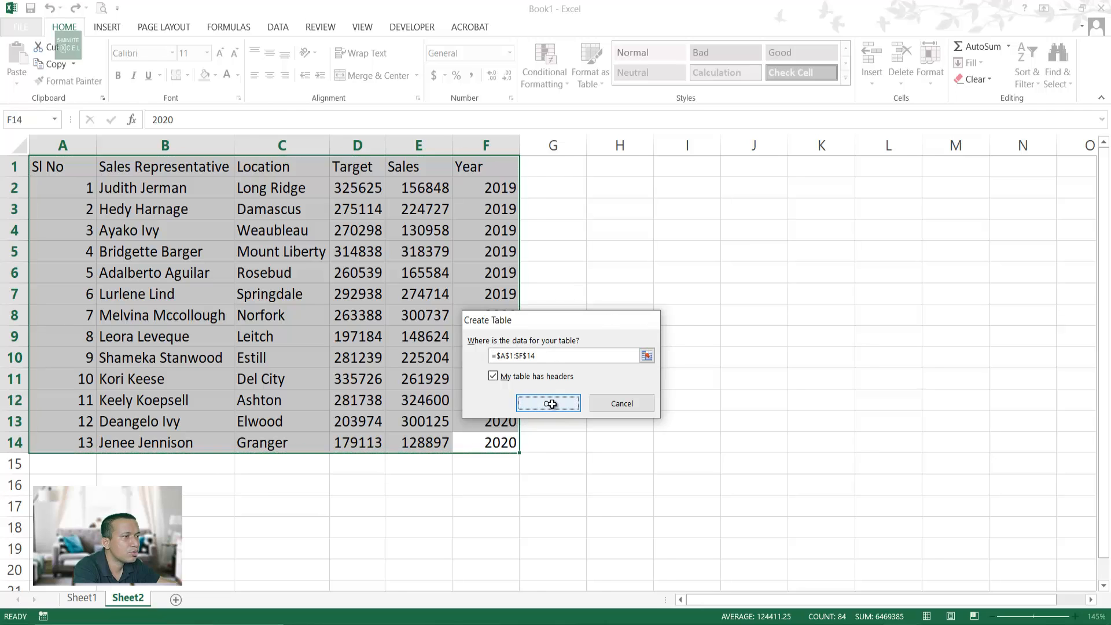
{"action": "left_click", "coordinate": [740, 435]}
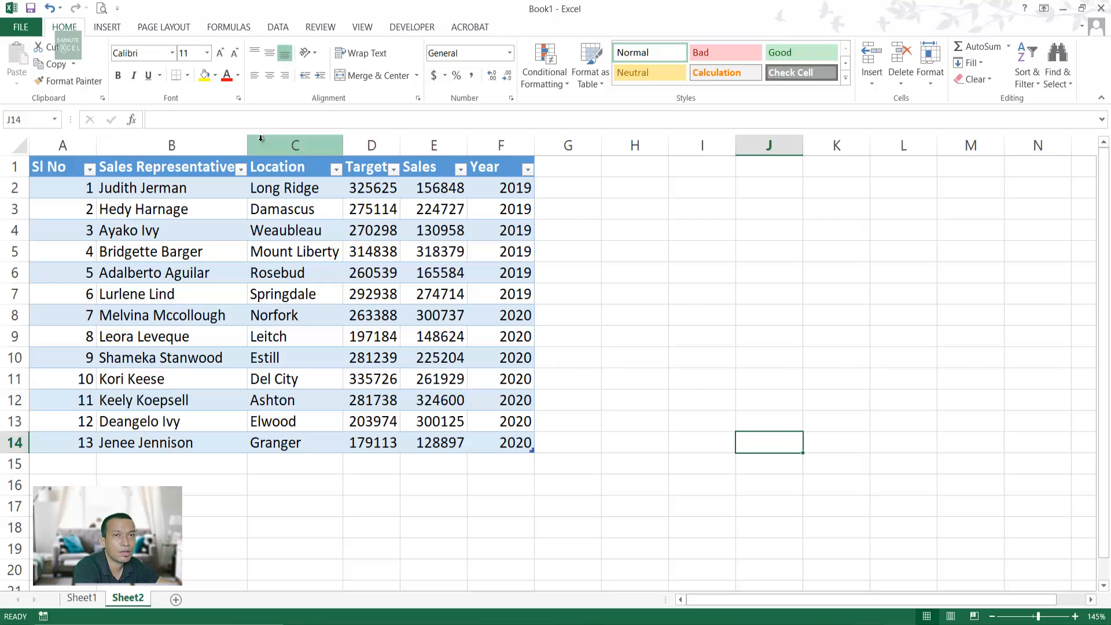
{"action": "left_click", "coordinate": [723, 231]}
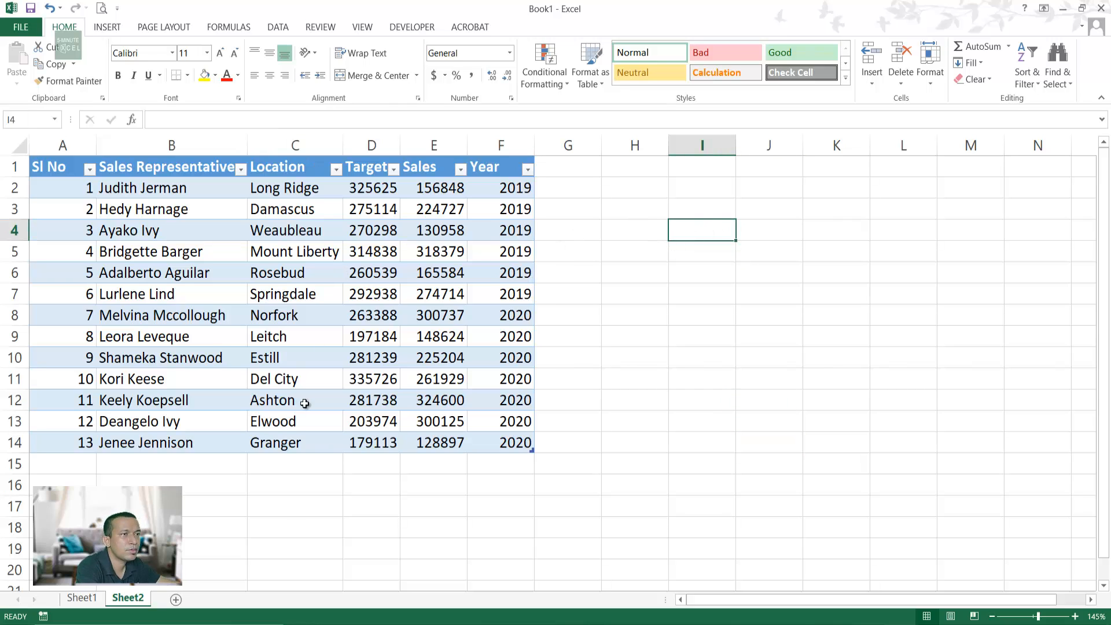
{"action": "left_click", "coordinate": [82, 598]}
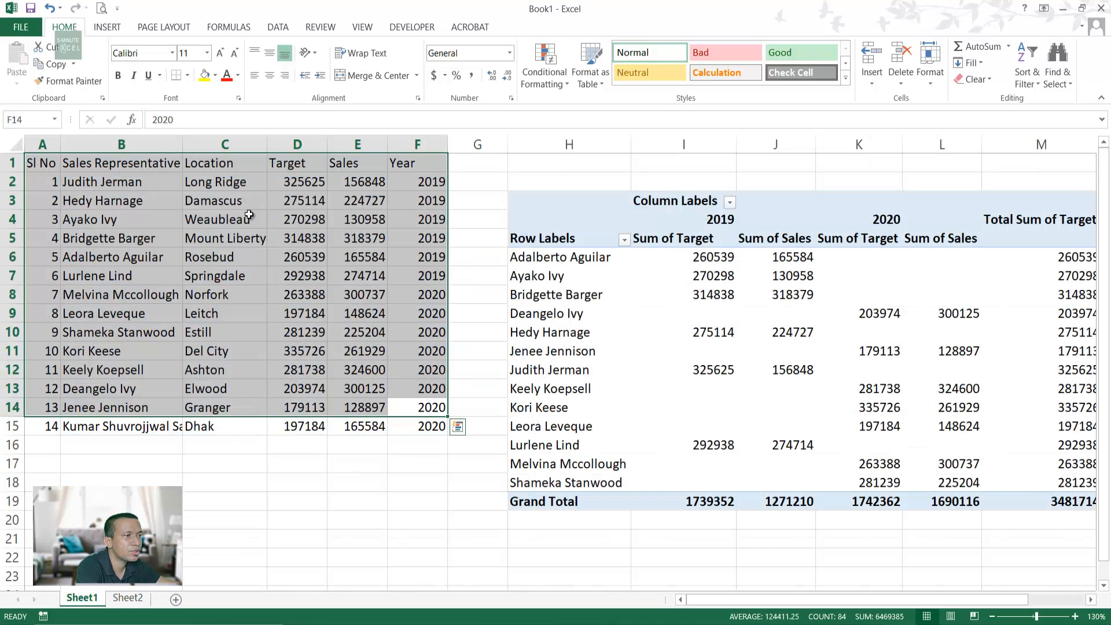
{"action": "left_click", "coordinate": [303, 256]}
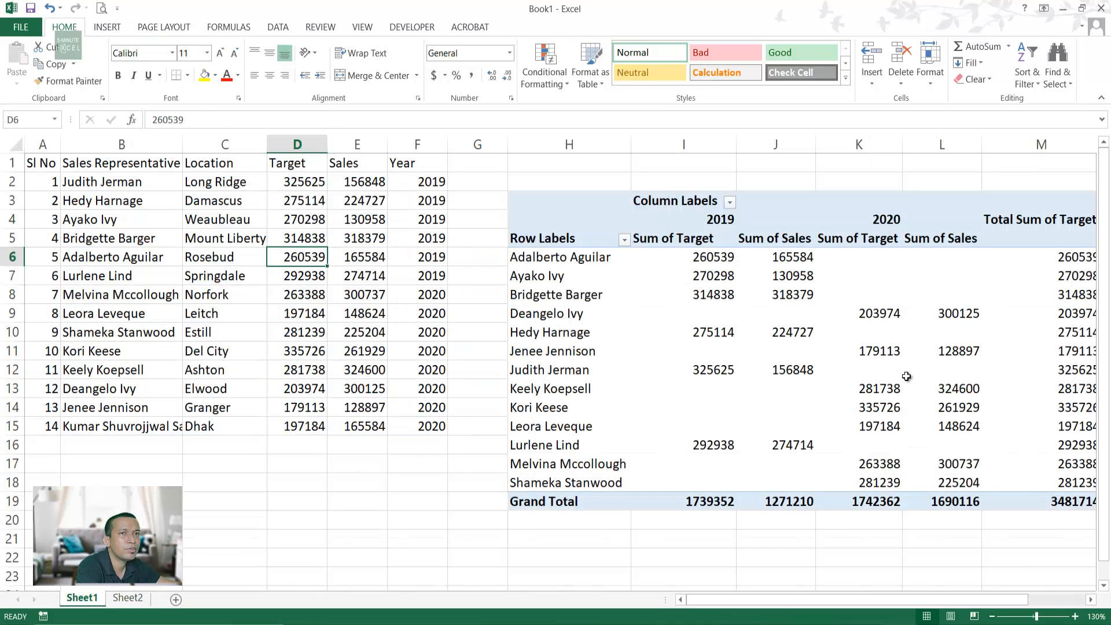
{"action": "left_click", "coordinate": [125, 600]}
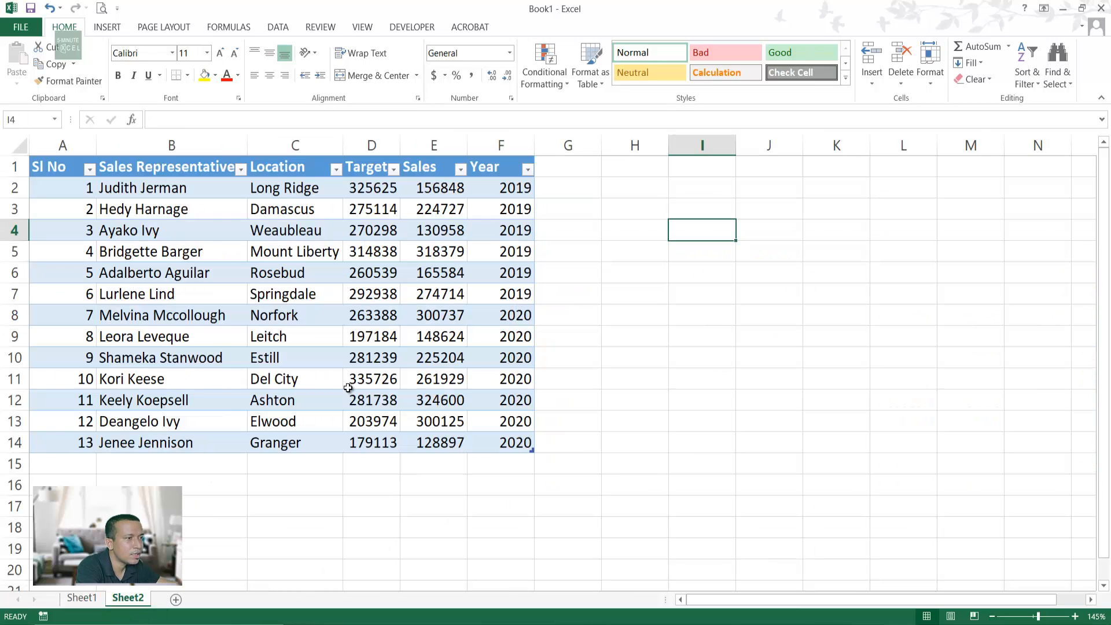
{"action": "left_click", "coordinate": [631, 231]}
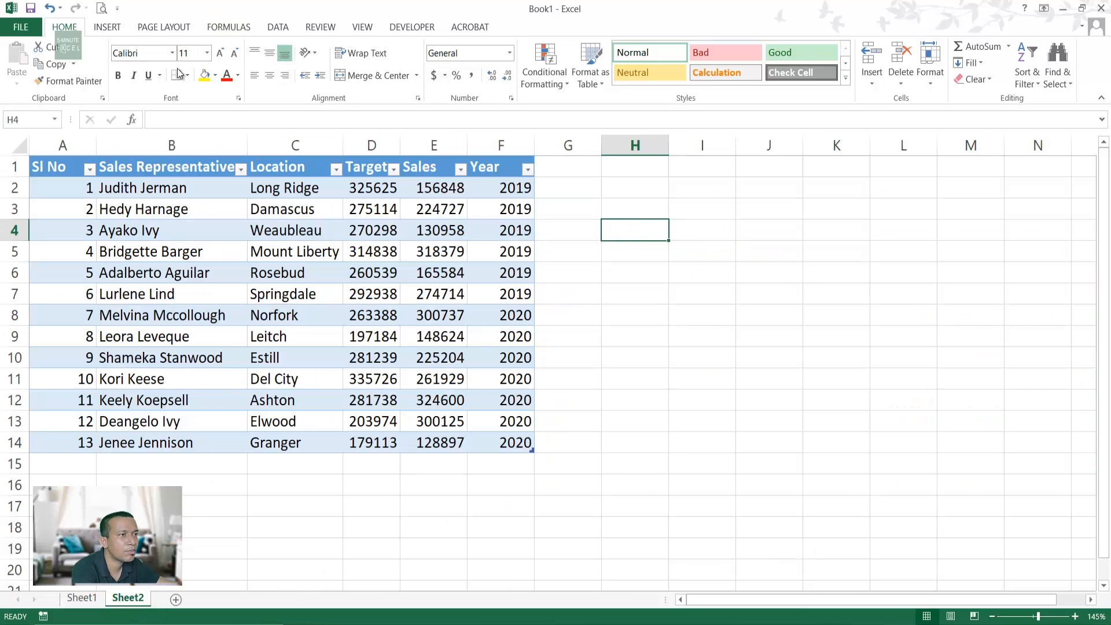
{"action": "left_click", "coordinate": [105, 28]}
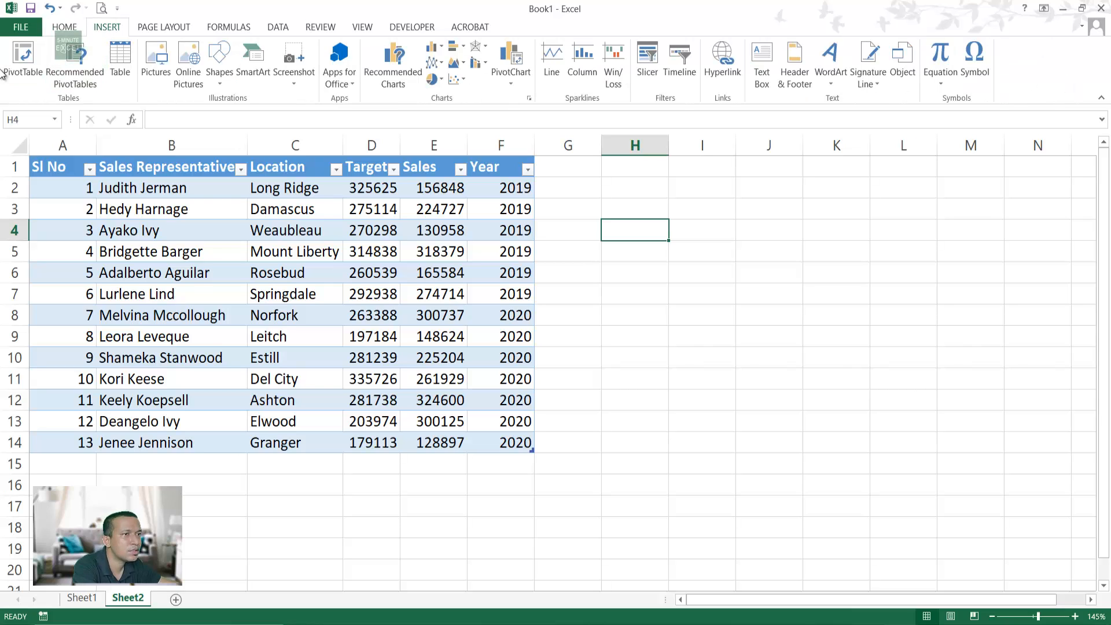
{"action": "left_click", "coordinate": [22, 66]}
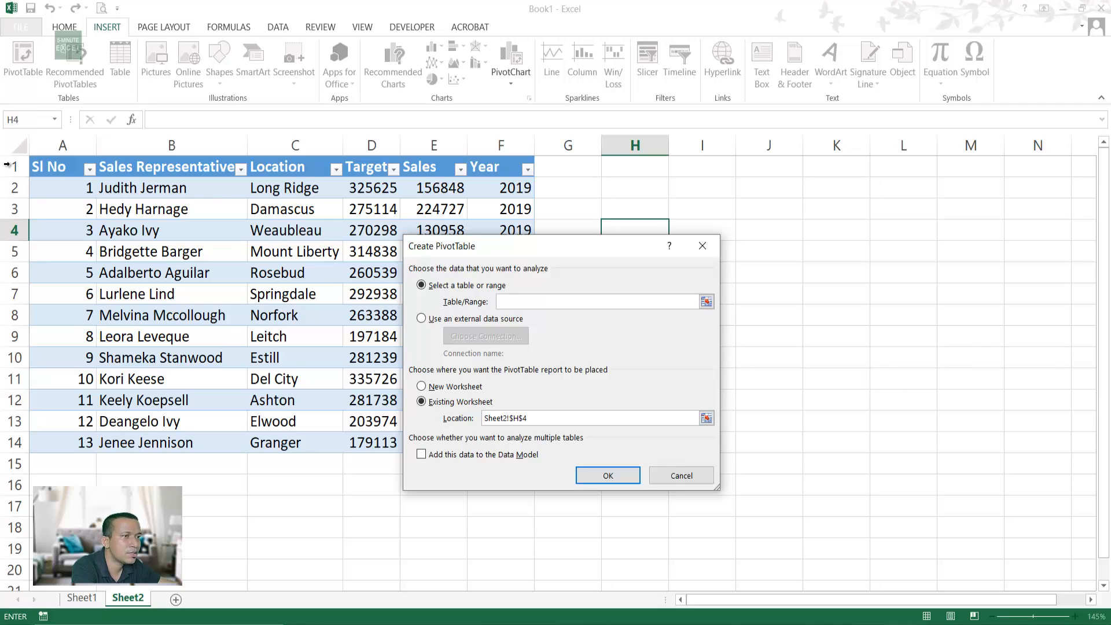
{"action": "left_click_drag", "start_coordinate": [56, 168], "coordinate": [261, 337]}
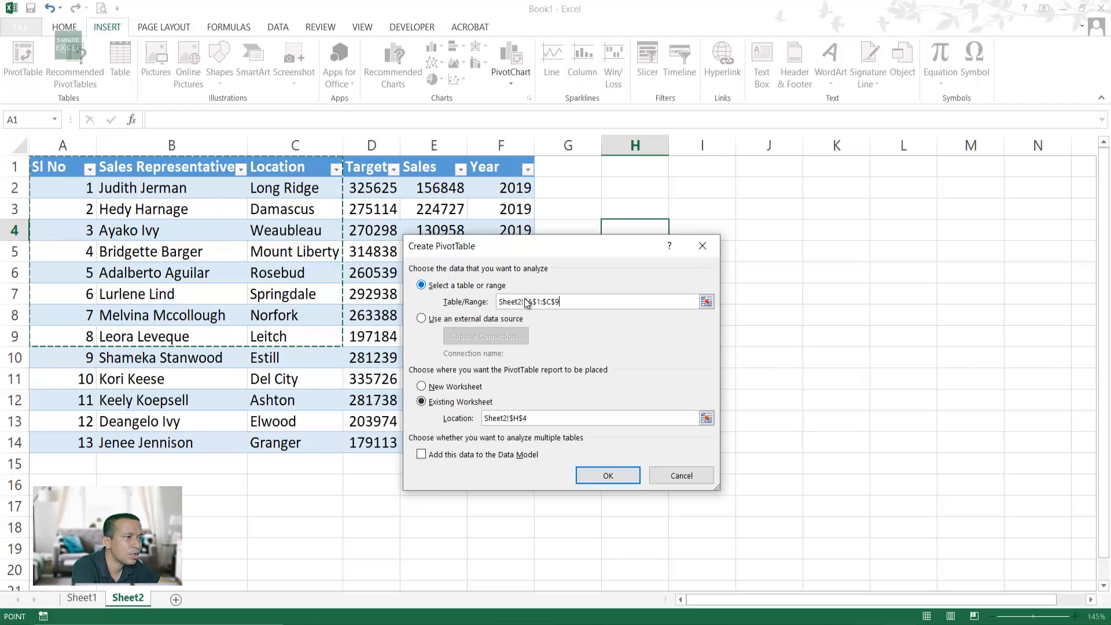
{"action": "left_click_drag", "start_coordinate": [586, 304], "coordinate": [373, 295]}
{"action": "key", "text": "BackSpace"}
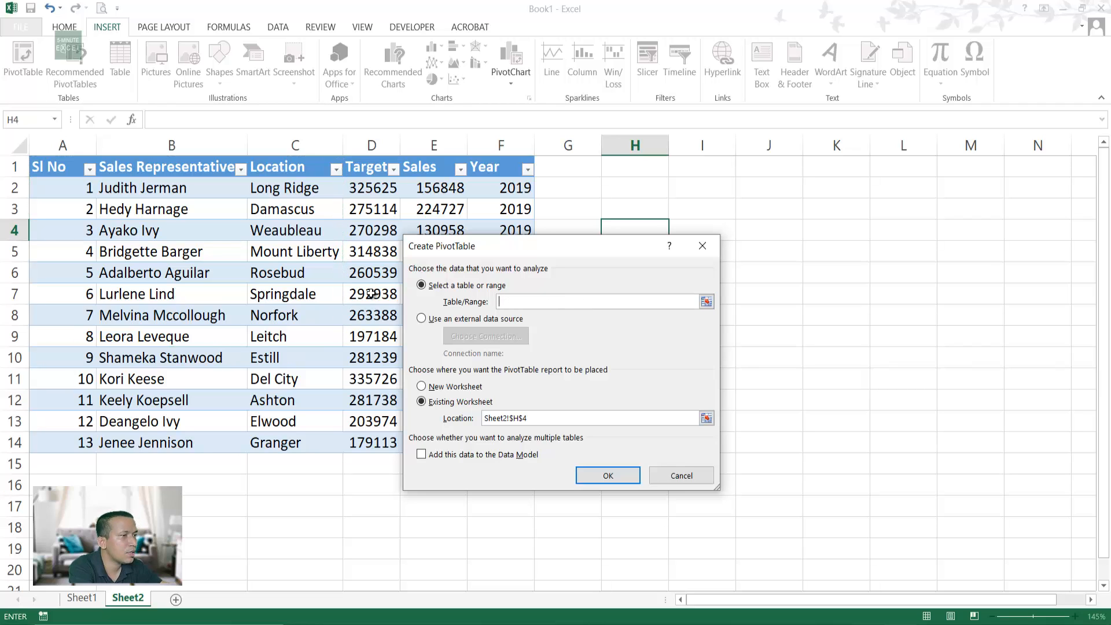
{"action": "left_click", "coordinate": [703, 246]}
{"action": "left_click", "coordinate": [284, 271]}
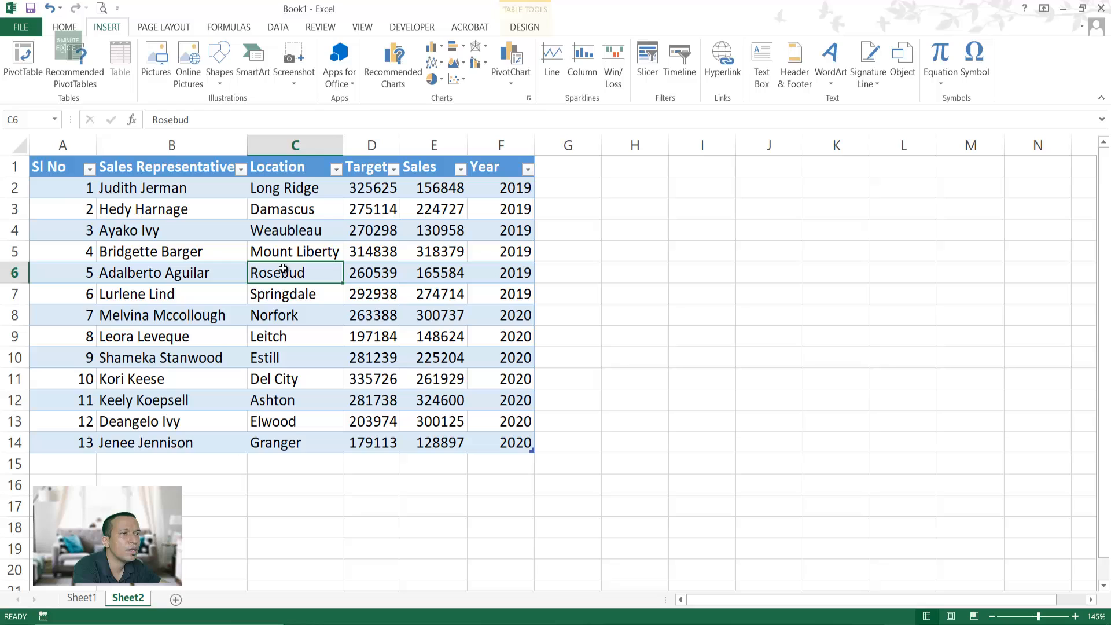
Step: Change the table name in the Table Design name box from Table1 to RAW
{"action": "left_click", "coordinate": [187, 270]}
{"action": "left_click", "coordinate": [74, 183]}
{"action": "left_click", "coordinate": [186, 266]}
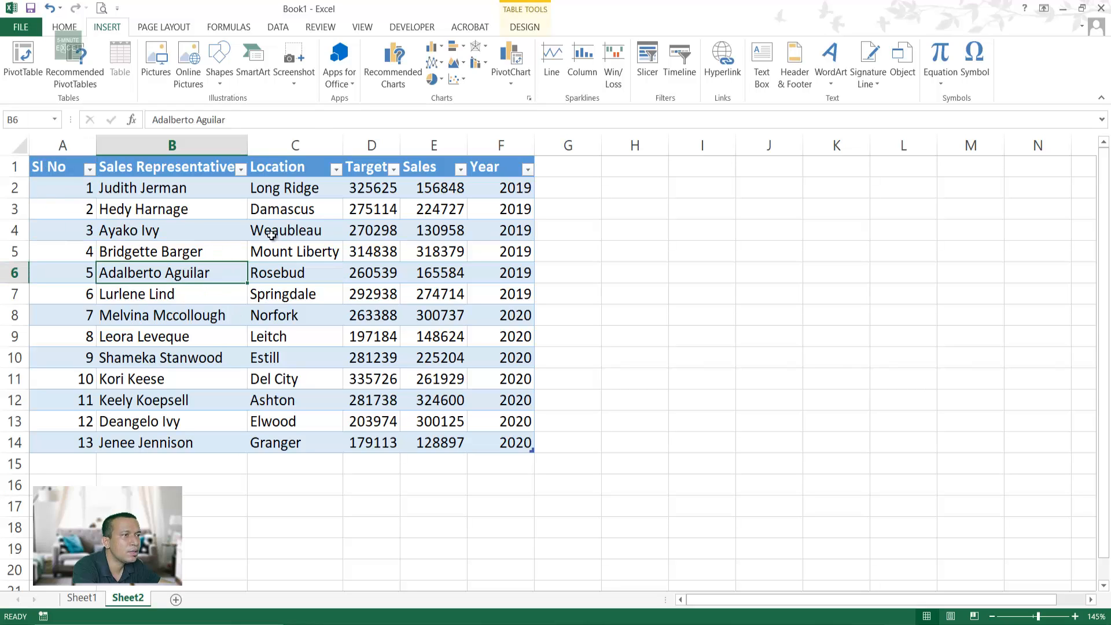
{"action": "left_click", "coordinate": [449, 421]}
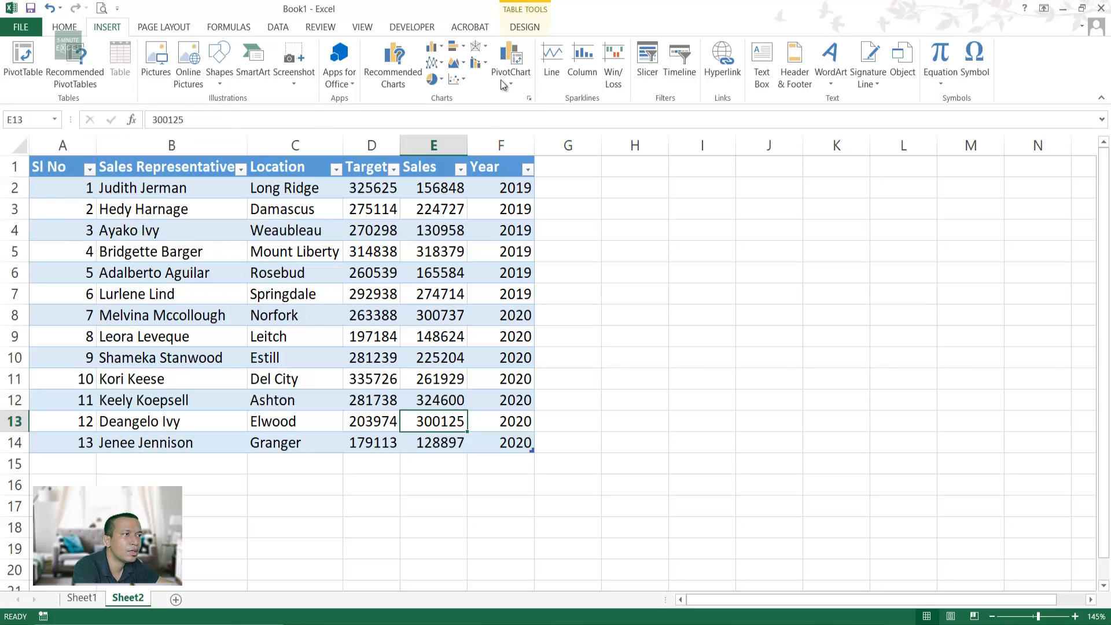
{"action": "left_click", "coordinate": [525, 26]}
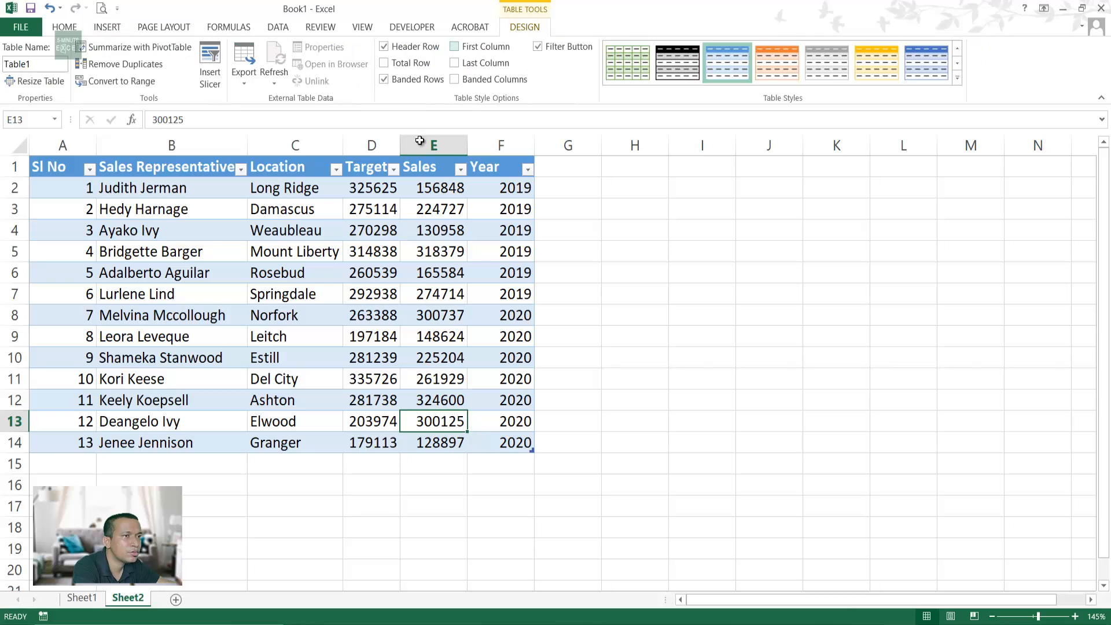
{"action": "left_click", "coordinate": [292, 339]}
{"action": "left_click", "coordinate": [296, 316]}
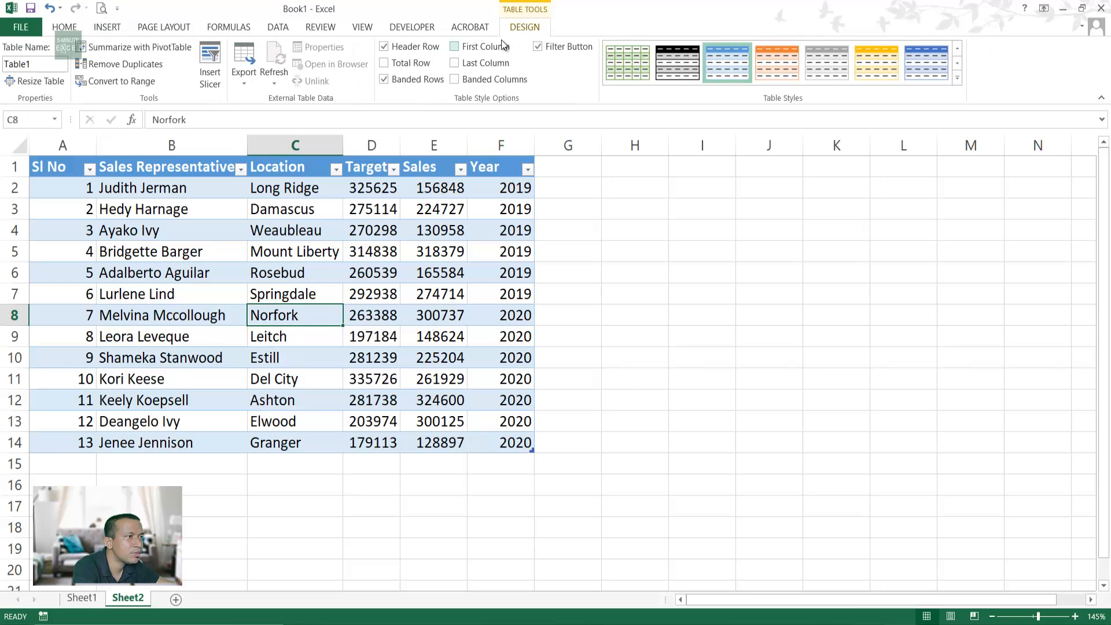
{"action": "left_click", "coordinate": [695, 356]}
{"action": "left_click", "coordinate": [302, 401]}
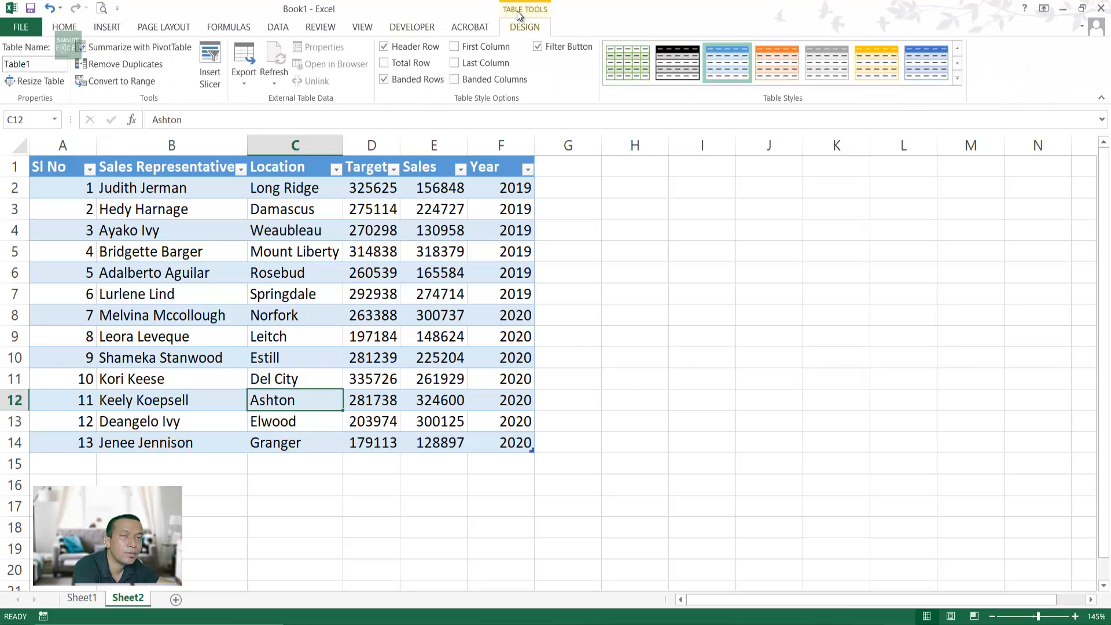
{"action": "left_click", "coordinate": [39, 66]}
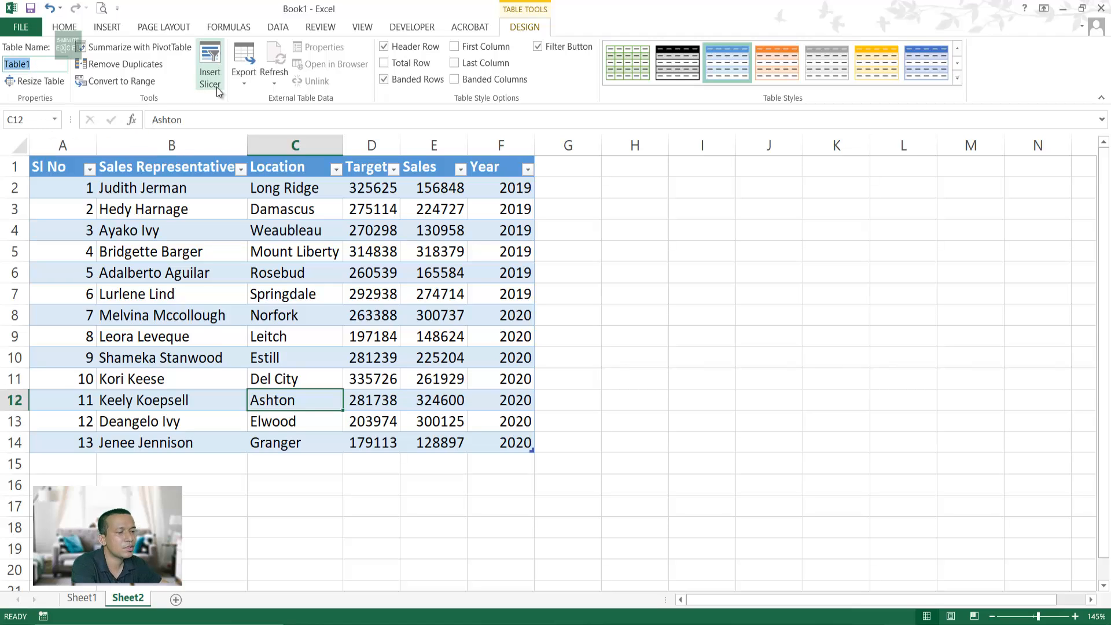
{"action": "type", "text": "RAW"}
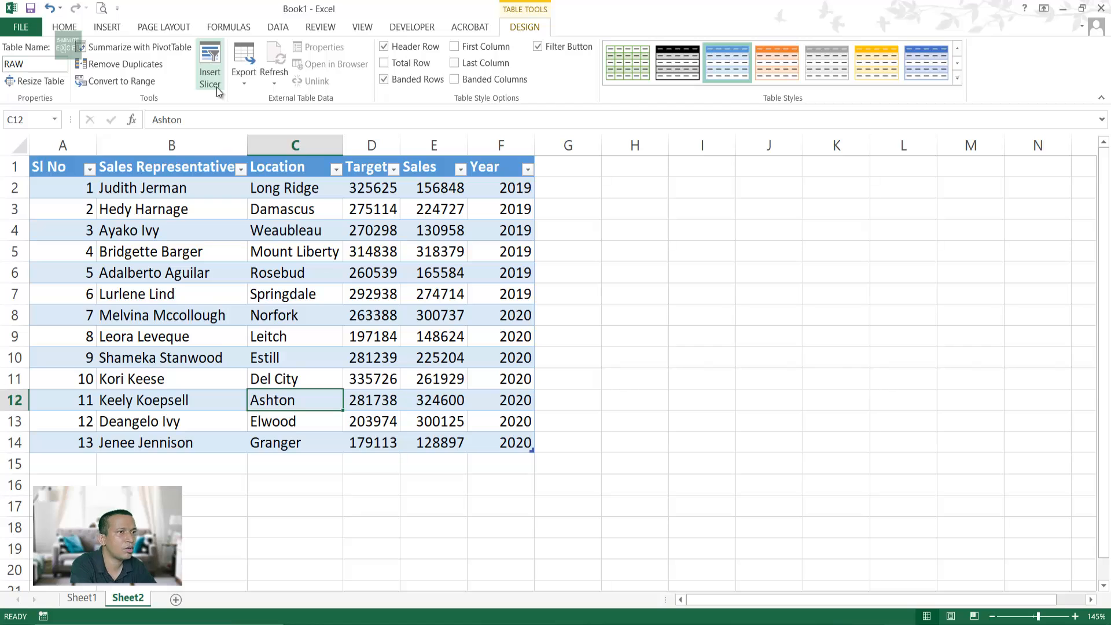
{"action": "left_click", "coordinate": [769, 399]}
Step: Select H5 and start an Insert PivotTable with RAW as the source range
{"action": "left_click", "coordinate": [359, 334]}
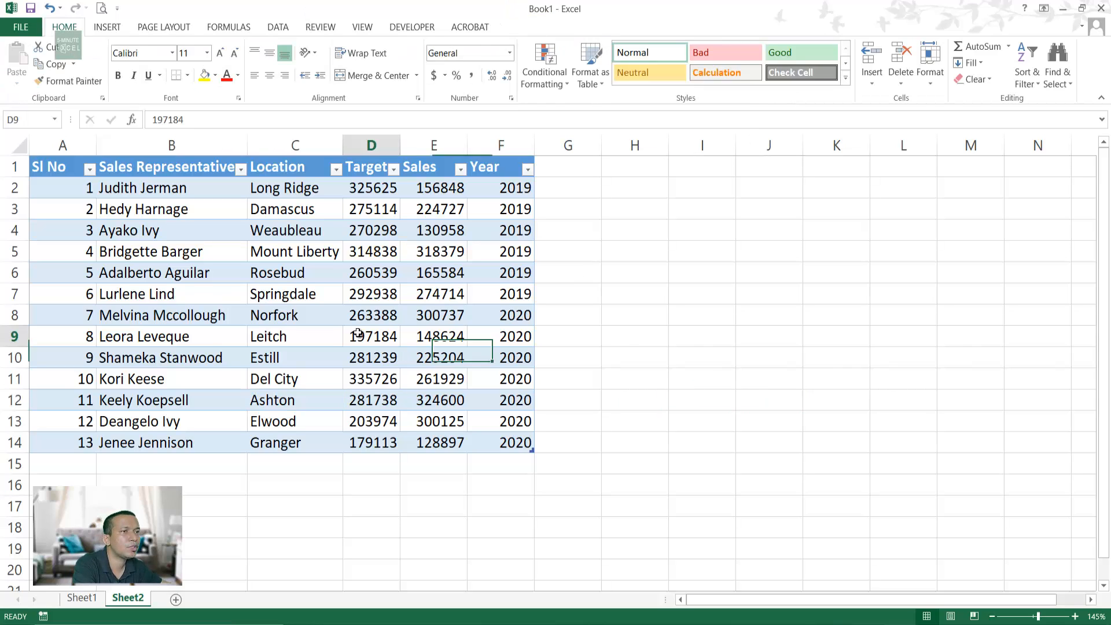
{"action": "left_click", "coordinate": [674, 341]}
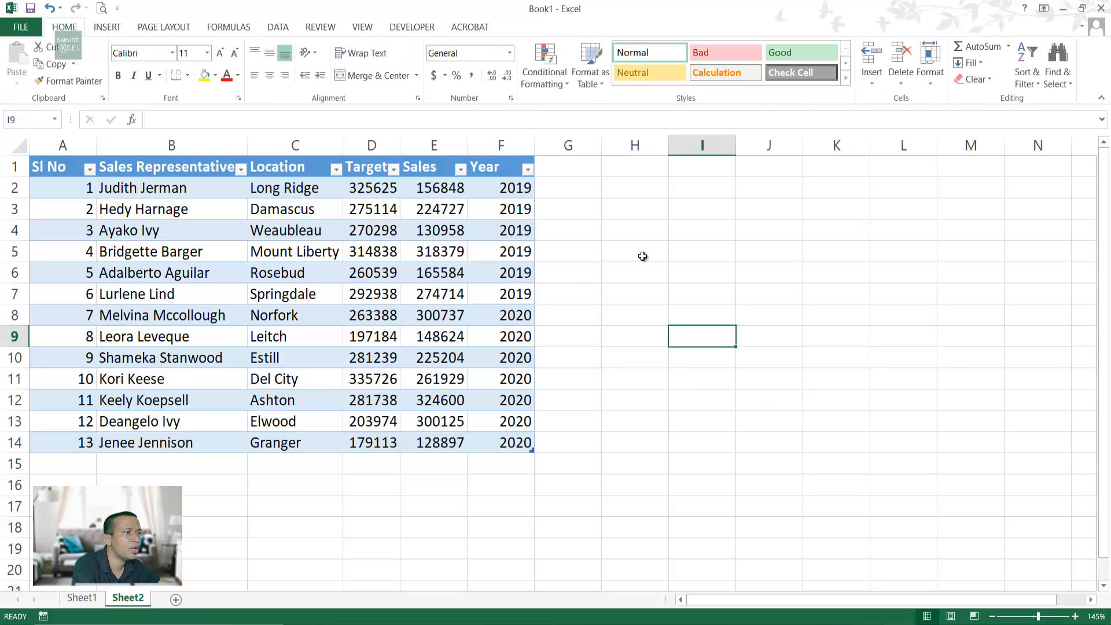
{"action": "left_click", "coordinate": [642, 250]}
{"action": "left_click", "coordinate": [105, 29]}
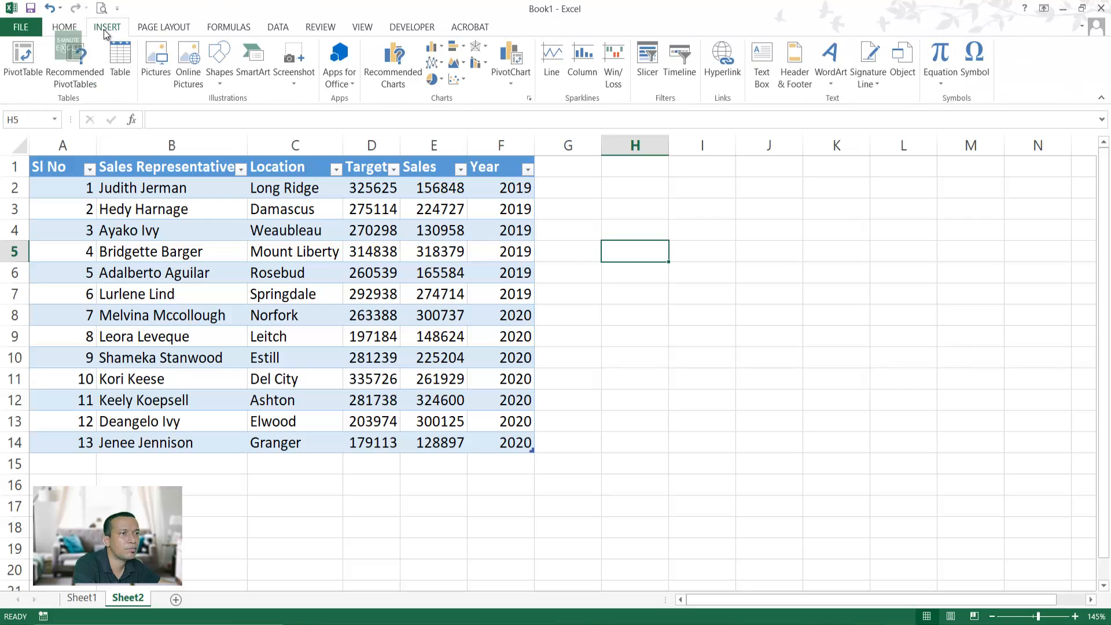
{"action": "left_click", "coordinate": [36, 57]}
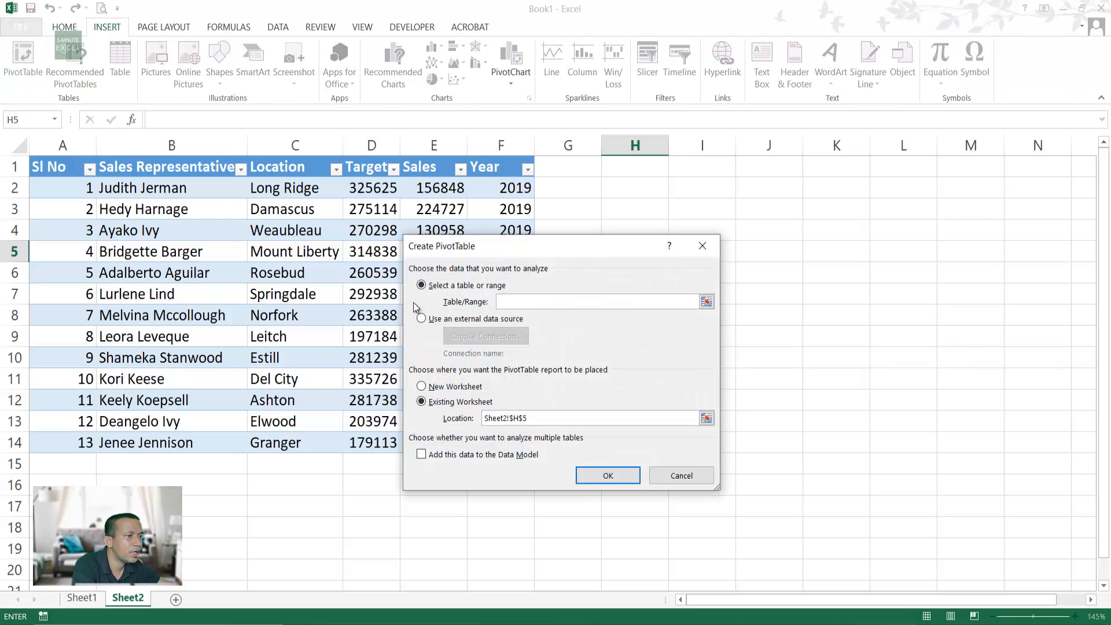
{"action": "type", "text": "RA"}
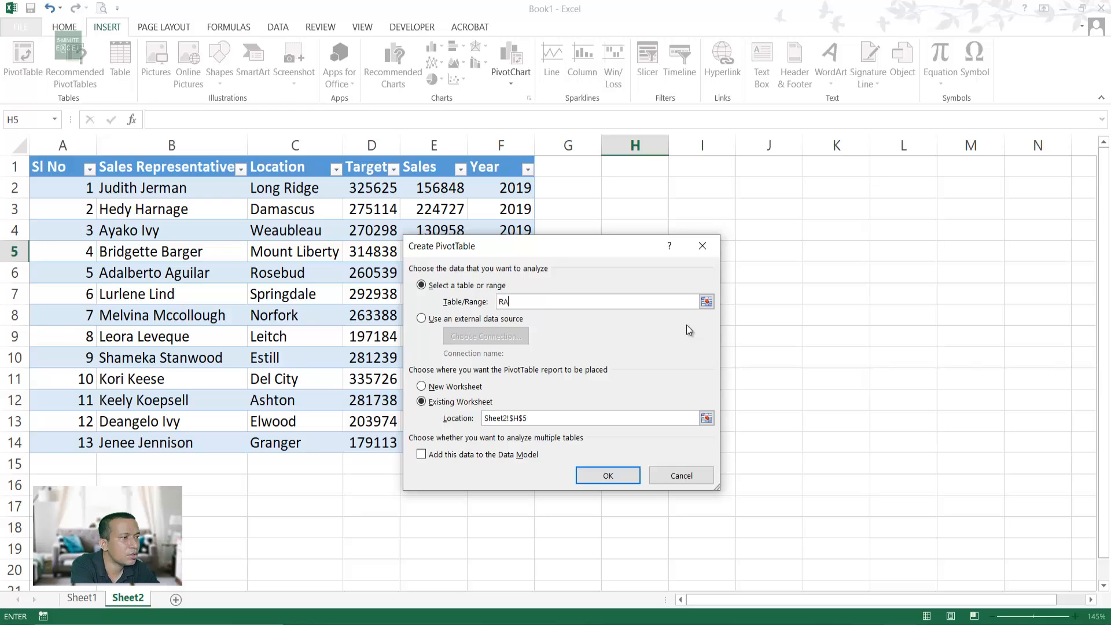
{"action": "type", "text": "W"}
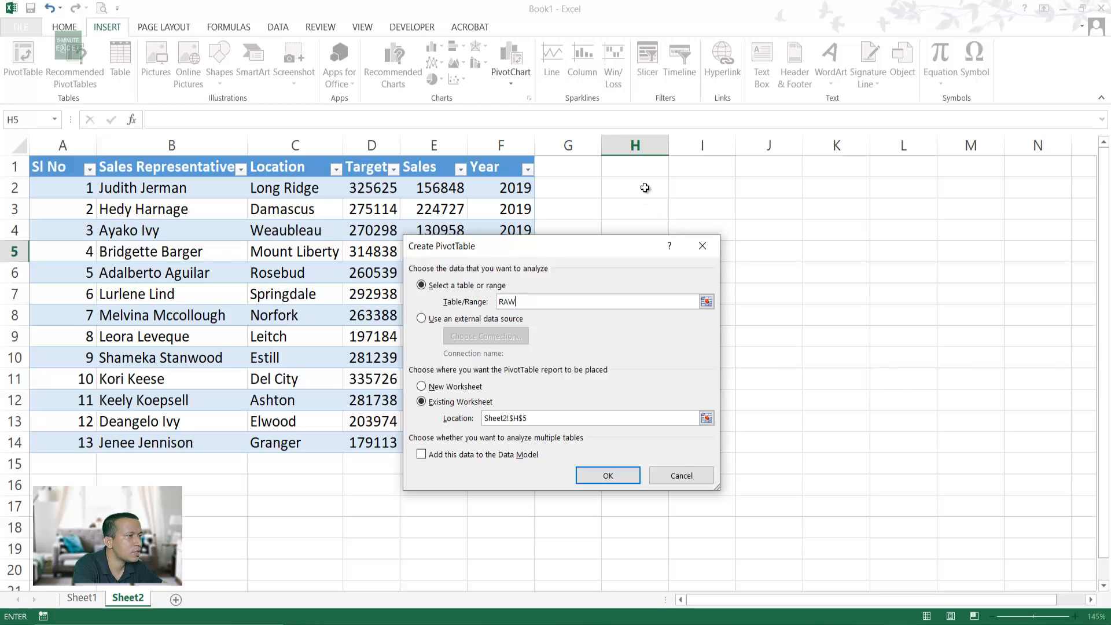
{"action": "left_click", "coordinate": [615, 212]}
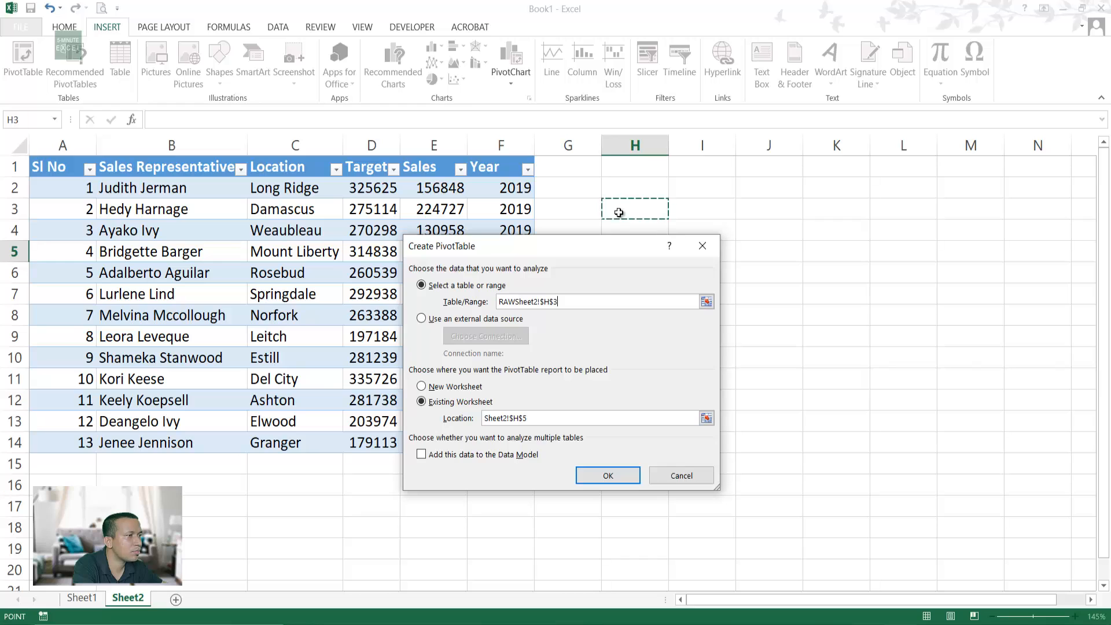
{"action": "left_click", "coordinate": [608, 473]}
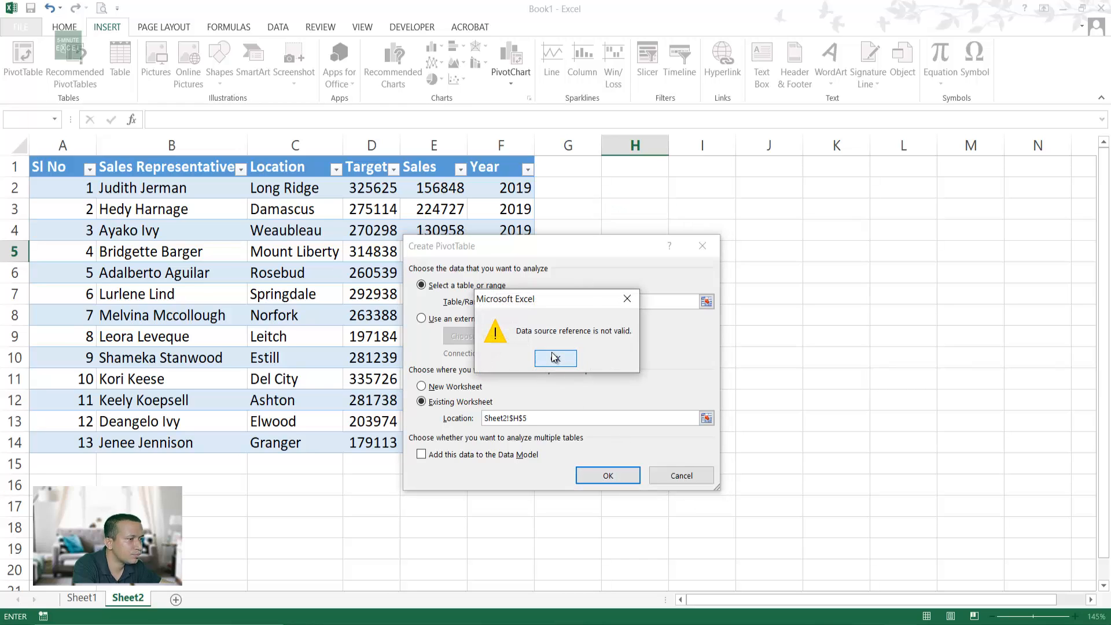
Step: Dismiss the invalid-source error, delete the stray reference after RAW, and create the pivot
{"action": "left_click", "coordinate": [555, 358]}
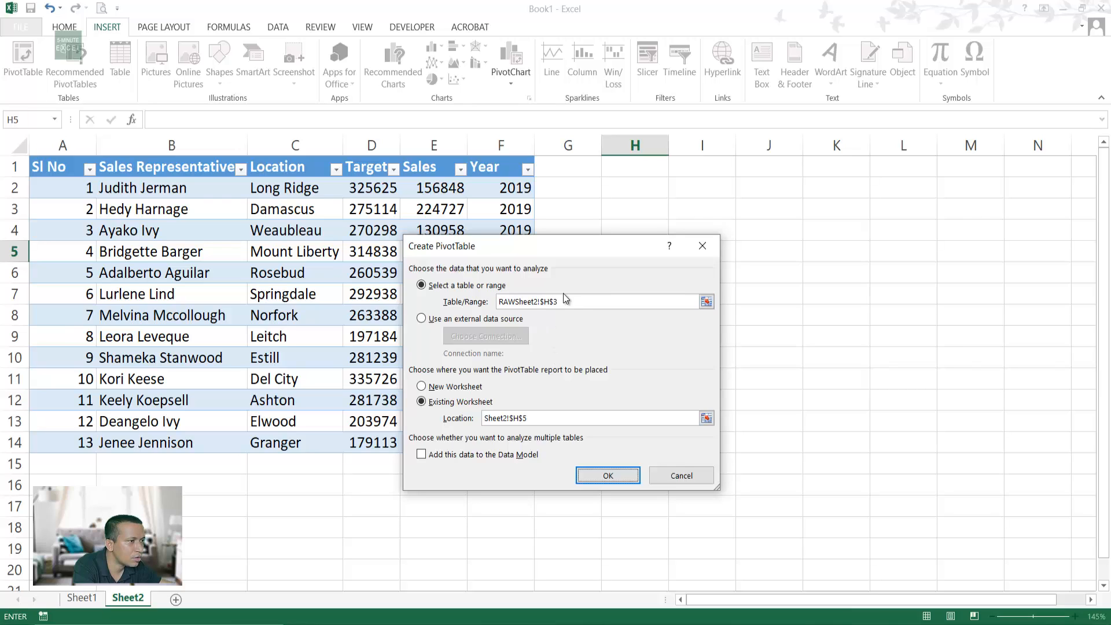
{"action": "left_click_drag", "start_coordinate": [575, 302], "coordinate": [515, 302]}
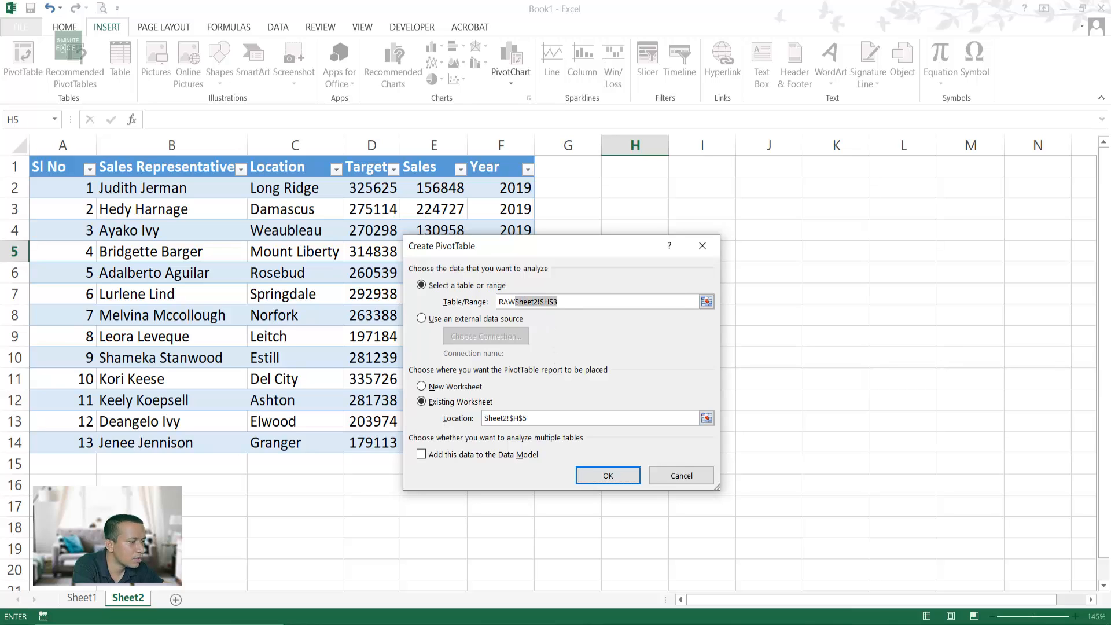
{"action": "key", "text": "BackSpace"}
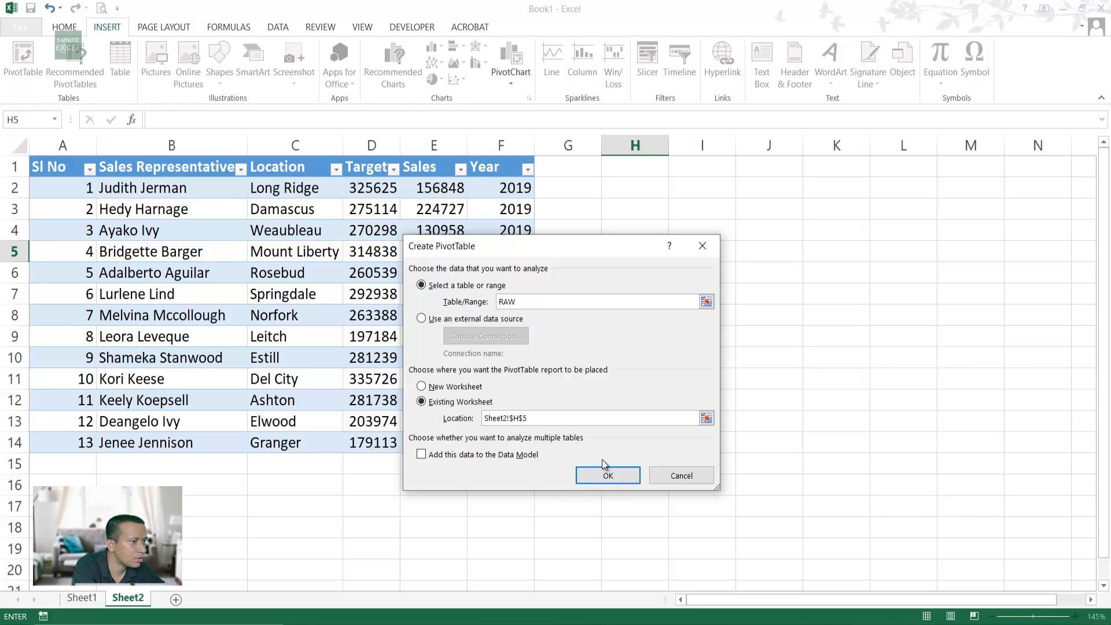
{"action": "left_click", "coordinate": [608, 475]}
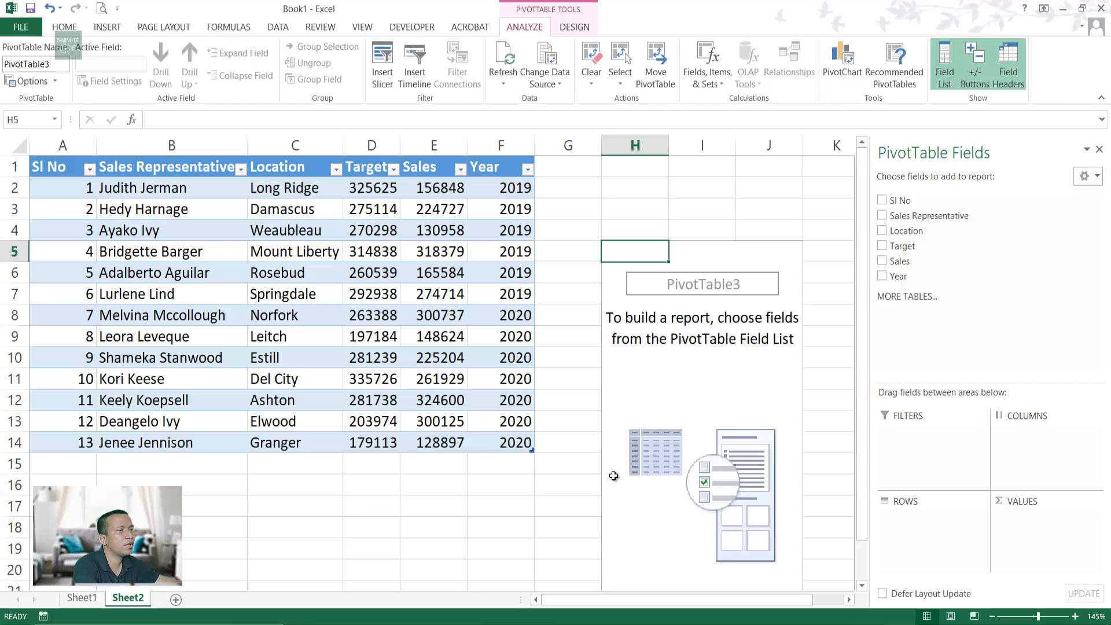
Step: Place Sales Representative in Rows, Target in Values and Year in Columns, then close the field list
{"action": "left_click", "coordinate": [677, 378]}
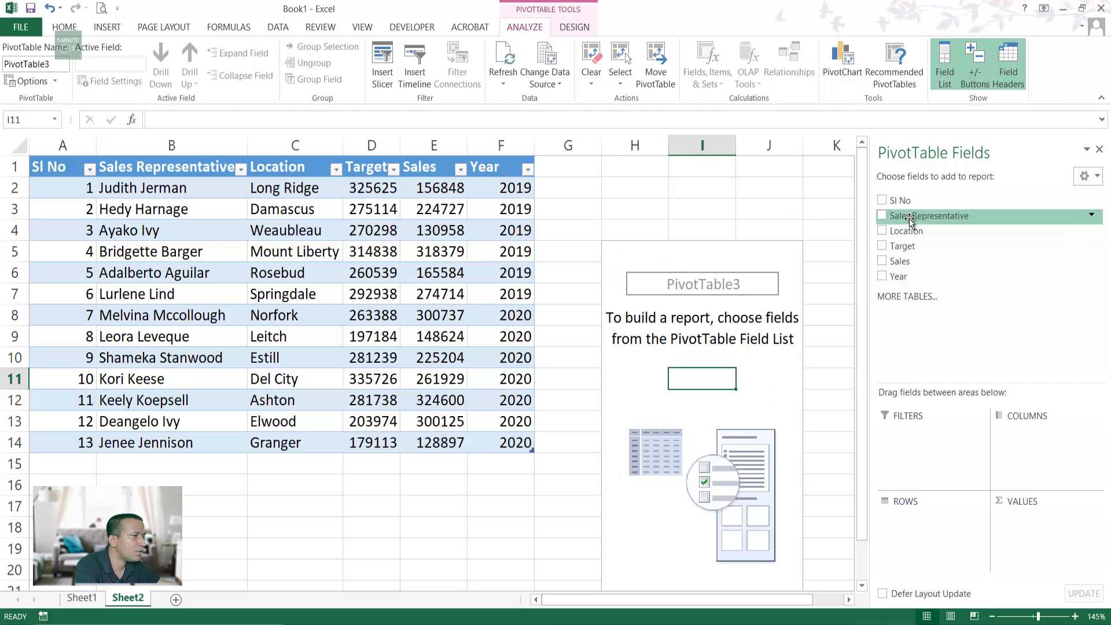
{"action": "left_click_drag", "start_coordinate": [910, 222], "coordinate": [903, 518]}
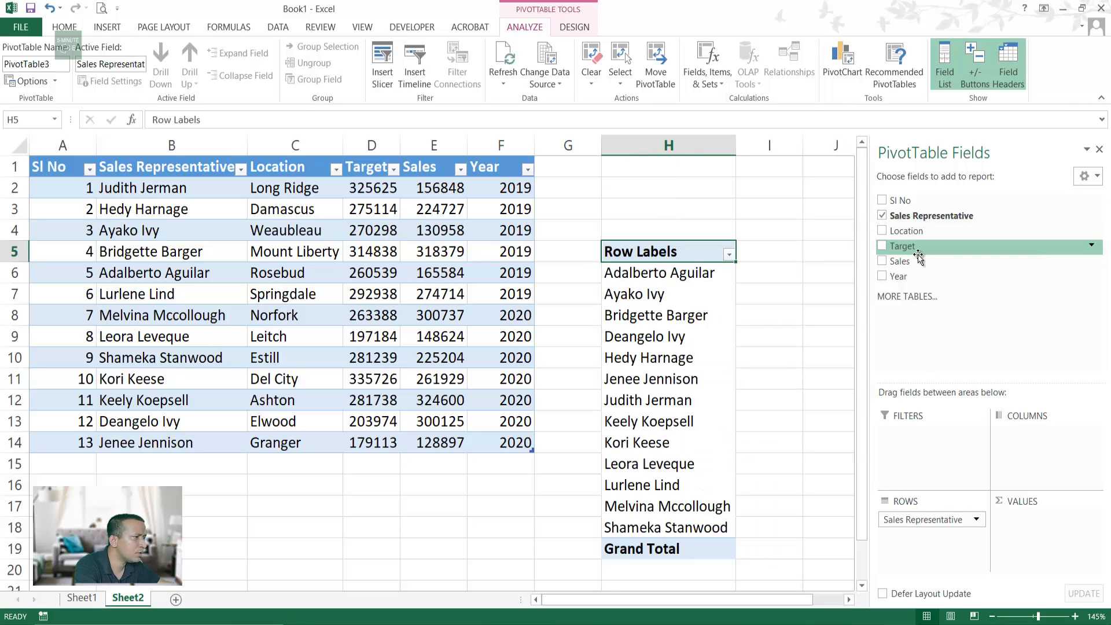
{"action": "left_click_drag", "start_coordinate": [919, 255], "coordinate": [1037, 535]}
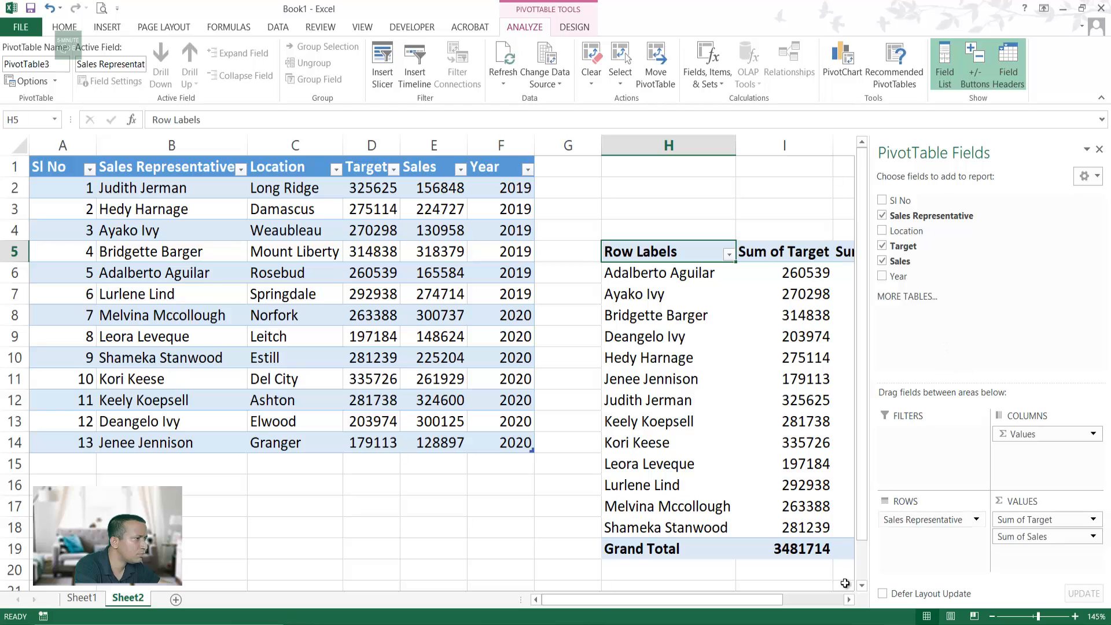
{"action": "left_click_drag", "start_coordinate": [898, 277], "coordinate": [1050, 469]}
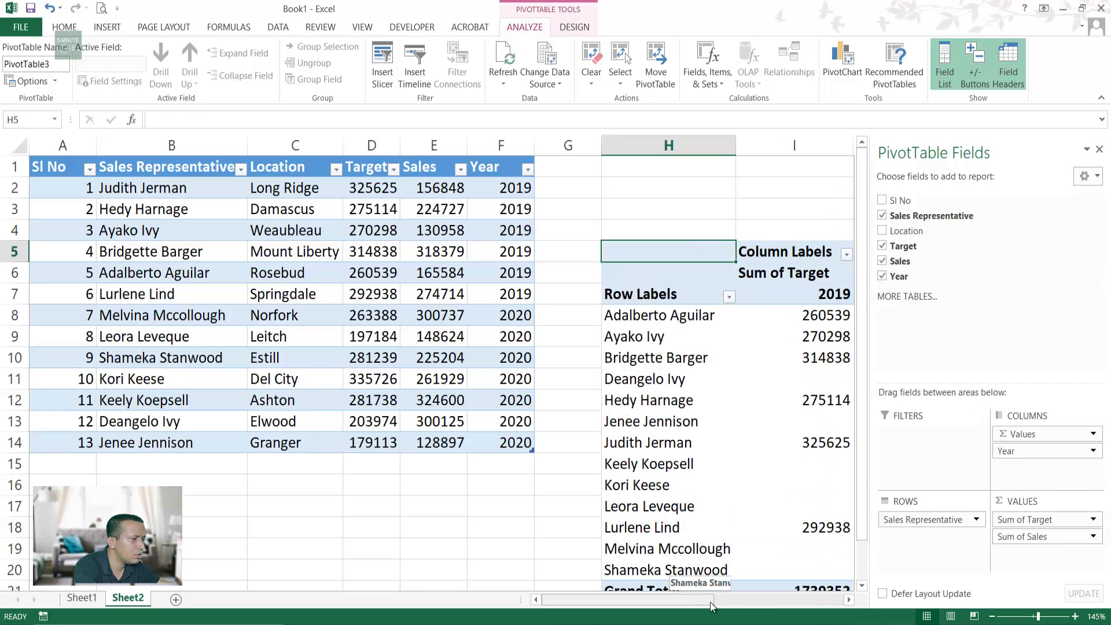
{"action": "left_click_drag", "start_coordinate": [711, 602], "coordinate": [773, 604]}
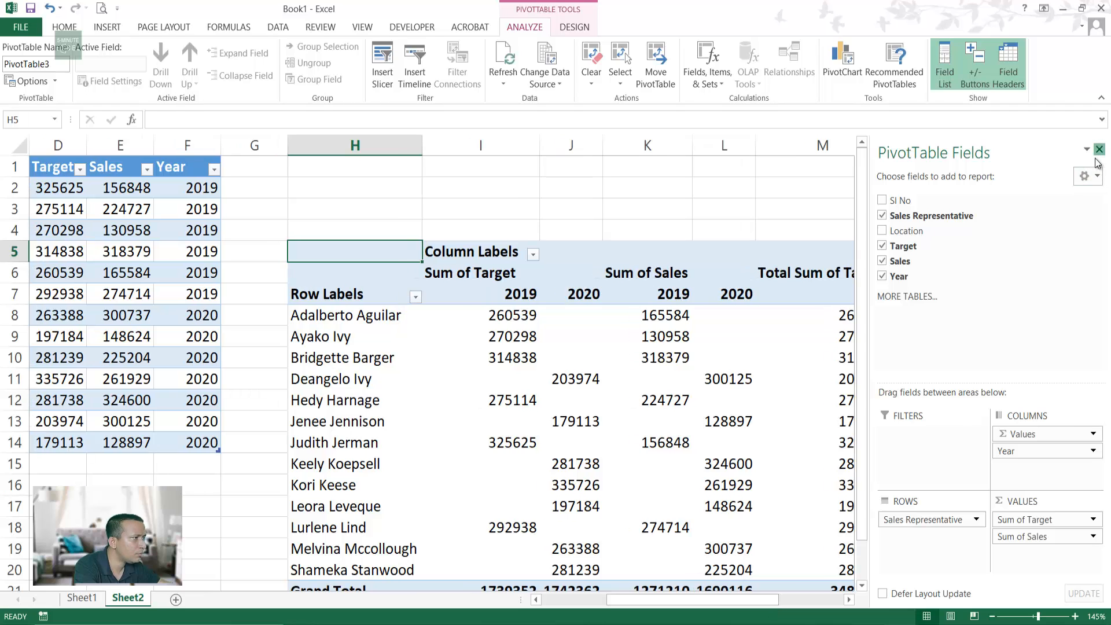
{"action": "left_click", "coordinate": [1099, 151]}
{"action": "scroll", "coordinate": [915, 328], "scroll_direction": "down", "scroll_amount": 3}
{"action": "scroll", "coordinate": [665, 415], "scroll_direction": "down", "scroll_amount": 1}
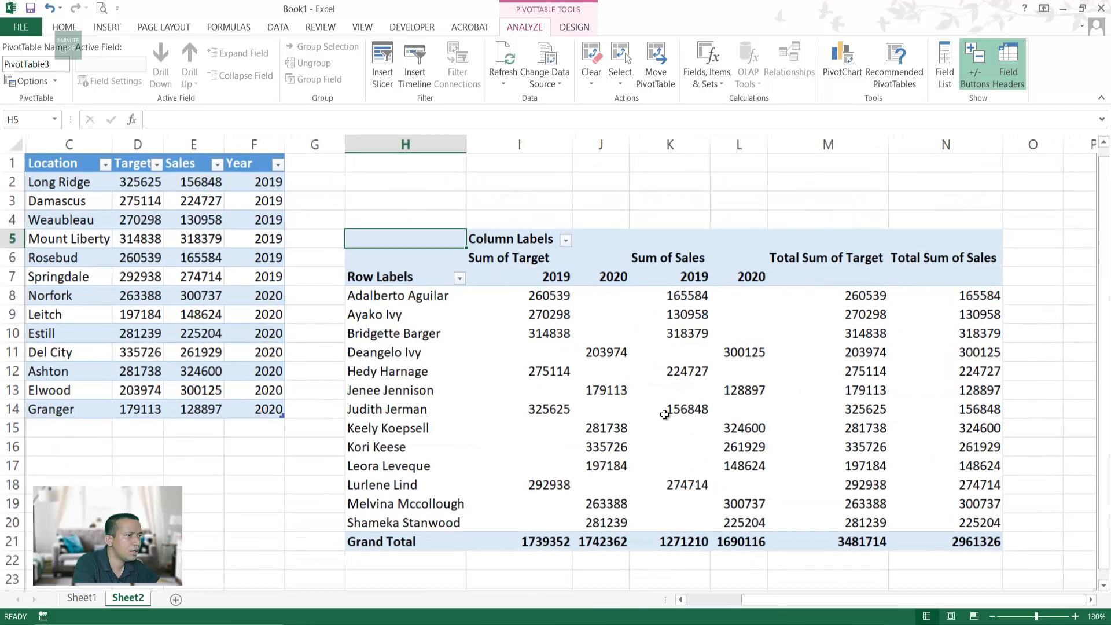
{"action": "left_click_drag", "start_coordinate": [764, 598], "coordinate": [671, 599]}
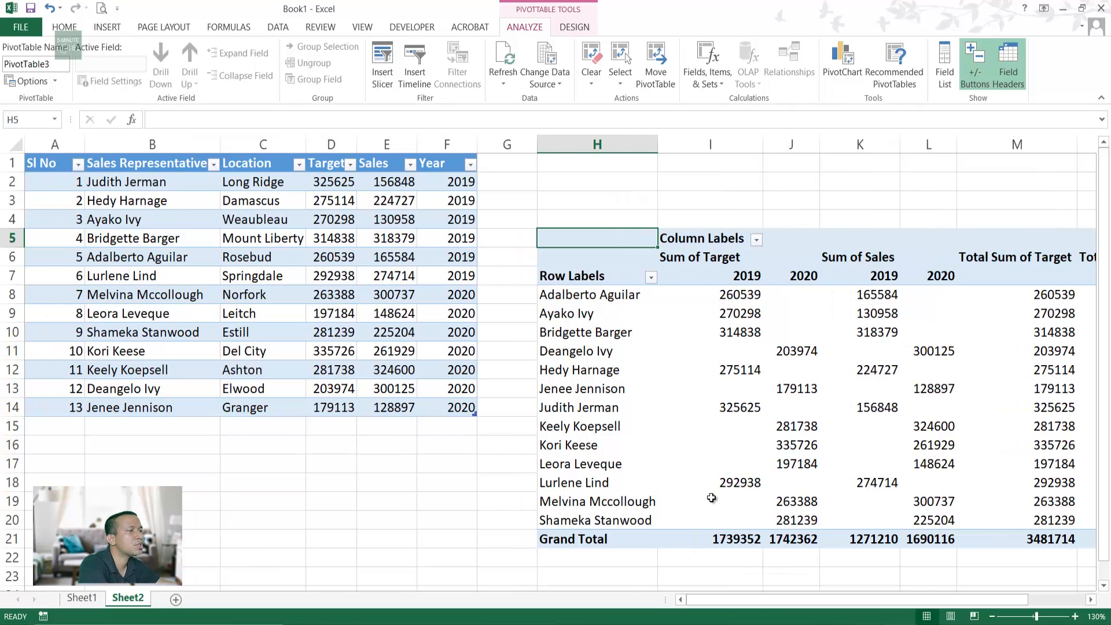
Step: Undo the stray 14 and the table's auto-expansion below the data
{"action": "left_click", "coordinate": [735, 428]}
{"action": "left_click", "coordinate": [50, 430]}
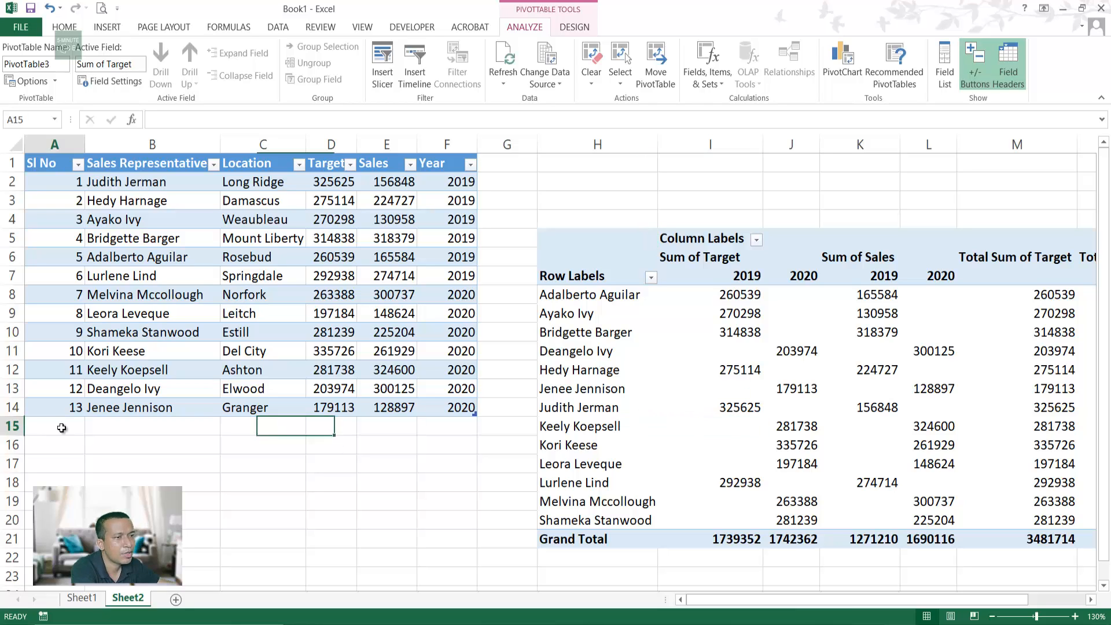
{"action": "type", "text": "14"}
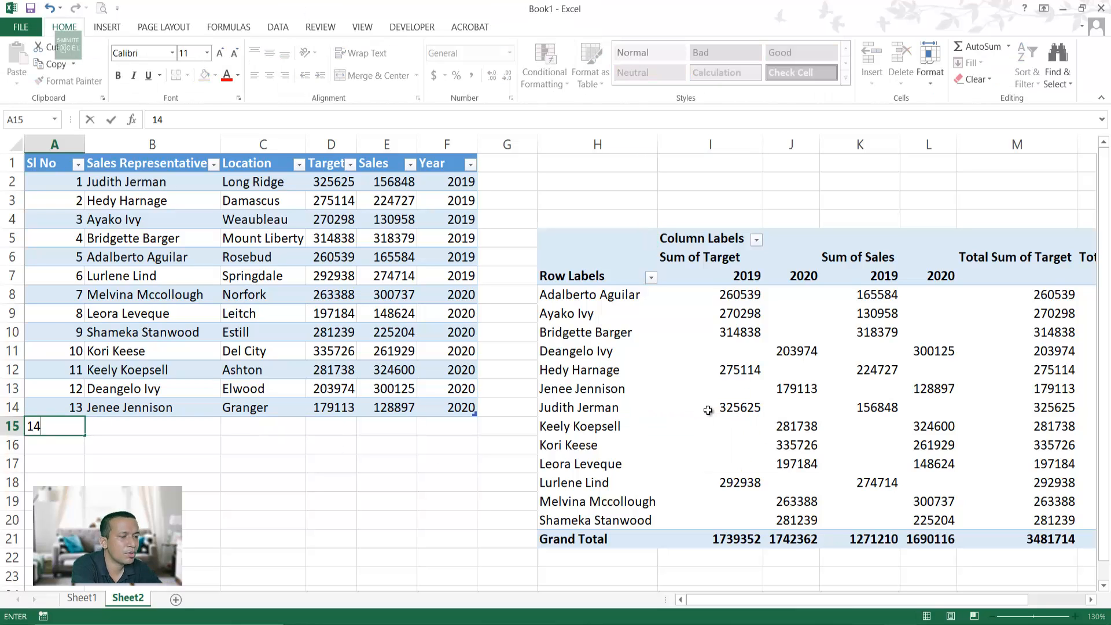
{"action": "key", "text": "Tab"}
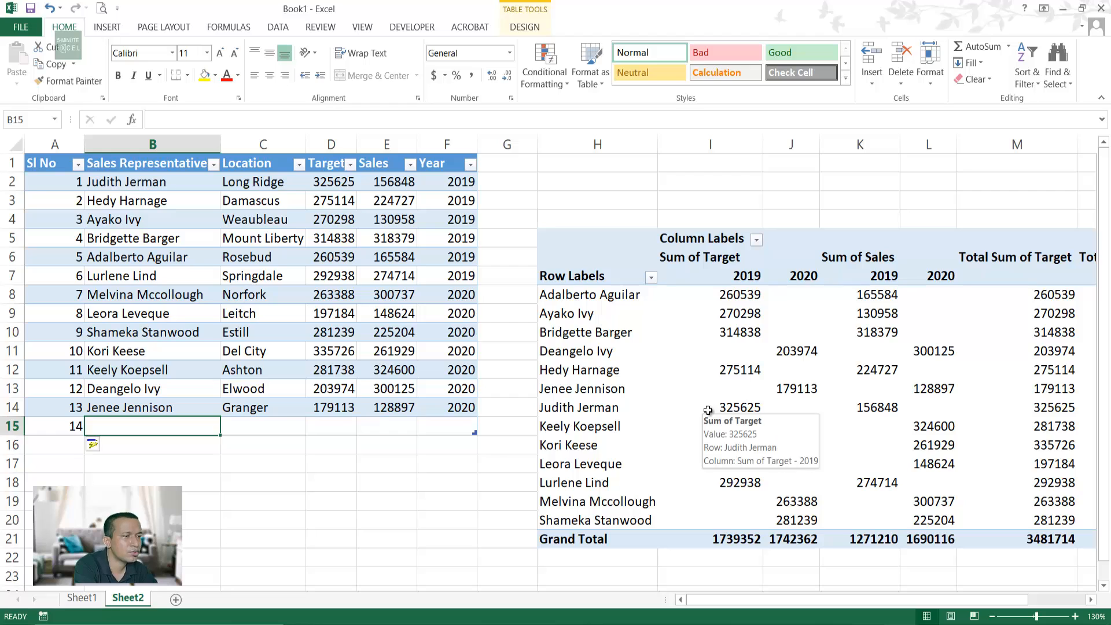
{"action": "key", "text": "ctrl+z"}
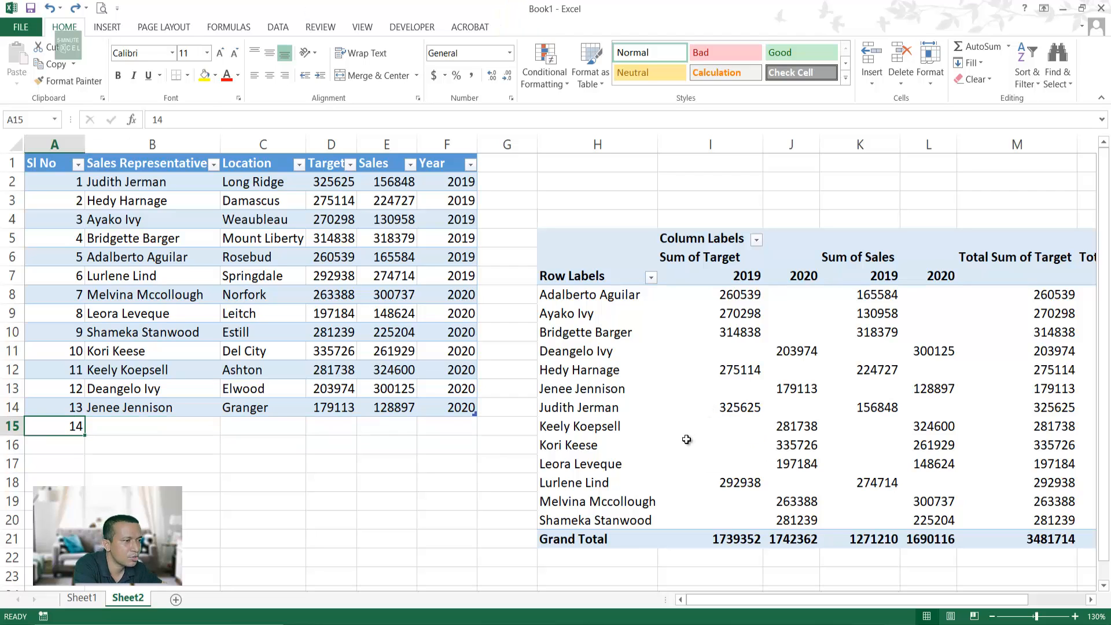
{"action": "key", "text": "ctrl+z"}
{"action": "left_click", "coordinate": [259, 520]}
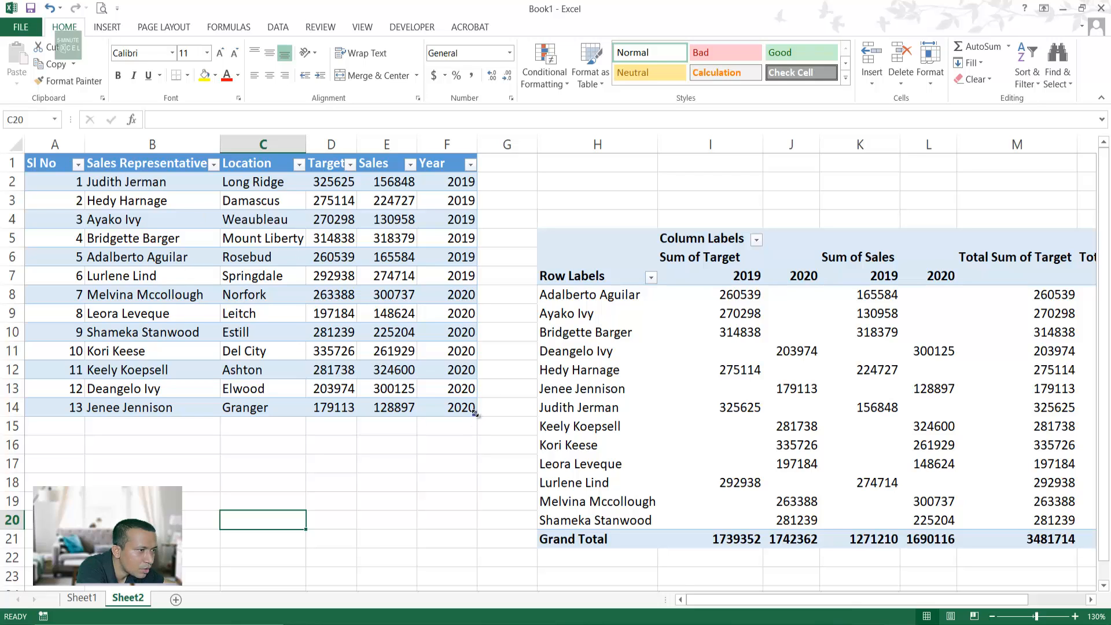
{"action": "left_click_drag", "start_coordinate": [474, 413], "coordinate": [479, 439]}
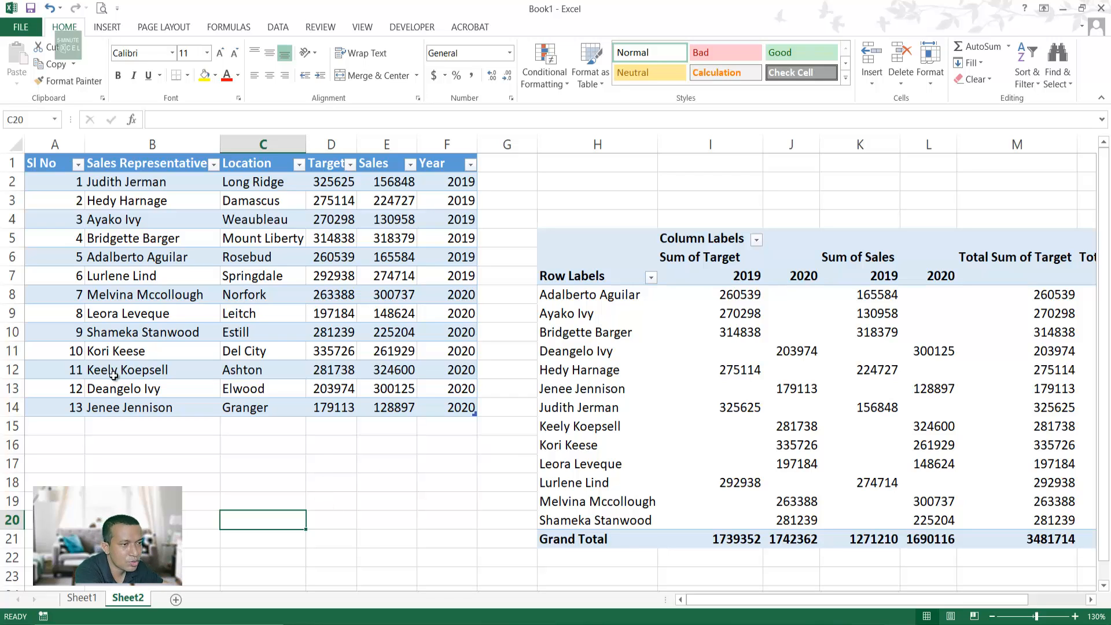
Step: Enter serial 14, the new representative's name and location Dhaka in row 15
{"action": "left_click", "coordinate": [79, 427]}
{"action": "type", "text": "14"}
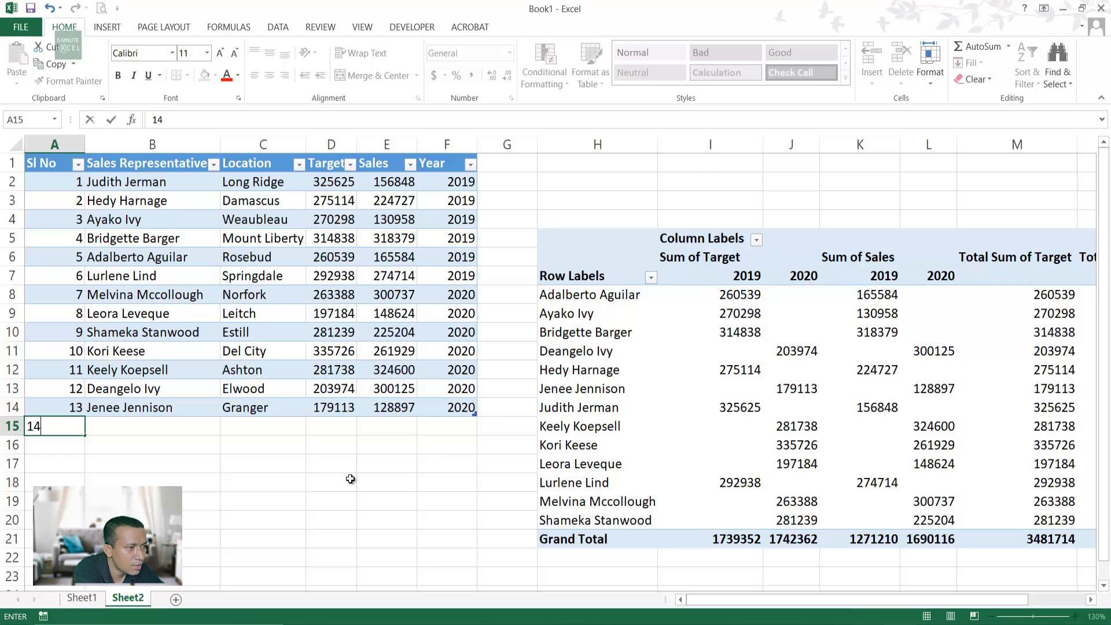
{"action": "key", "text": "Return"}
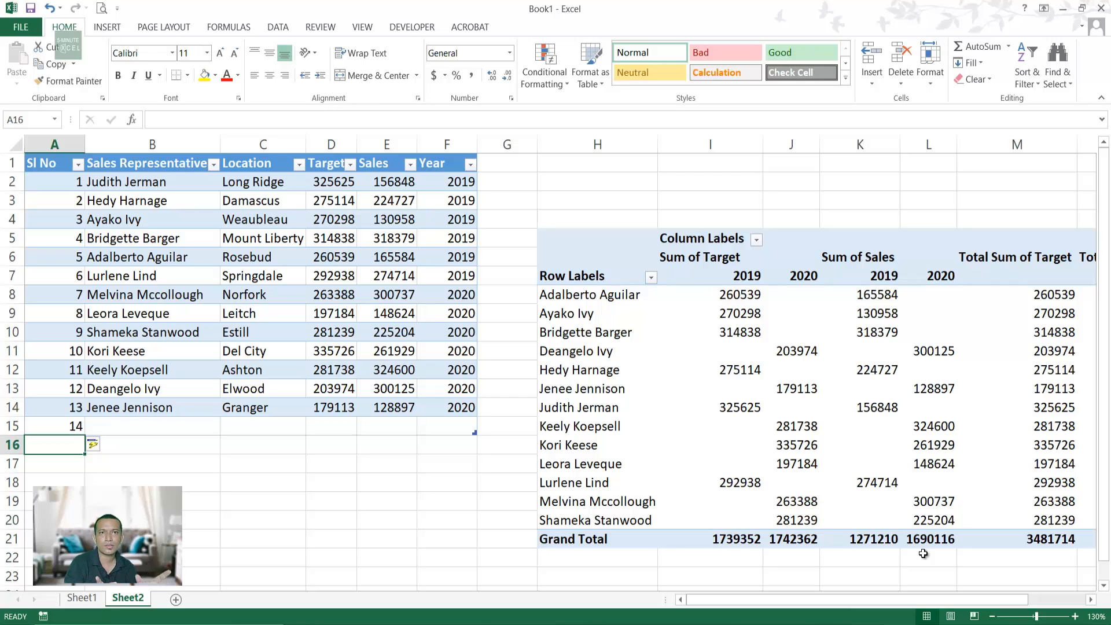
{"action": "key", "text": "Up"}
{"action": "key", "text": "Right"}
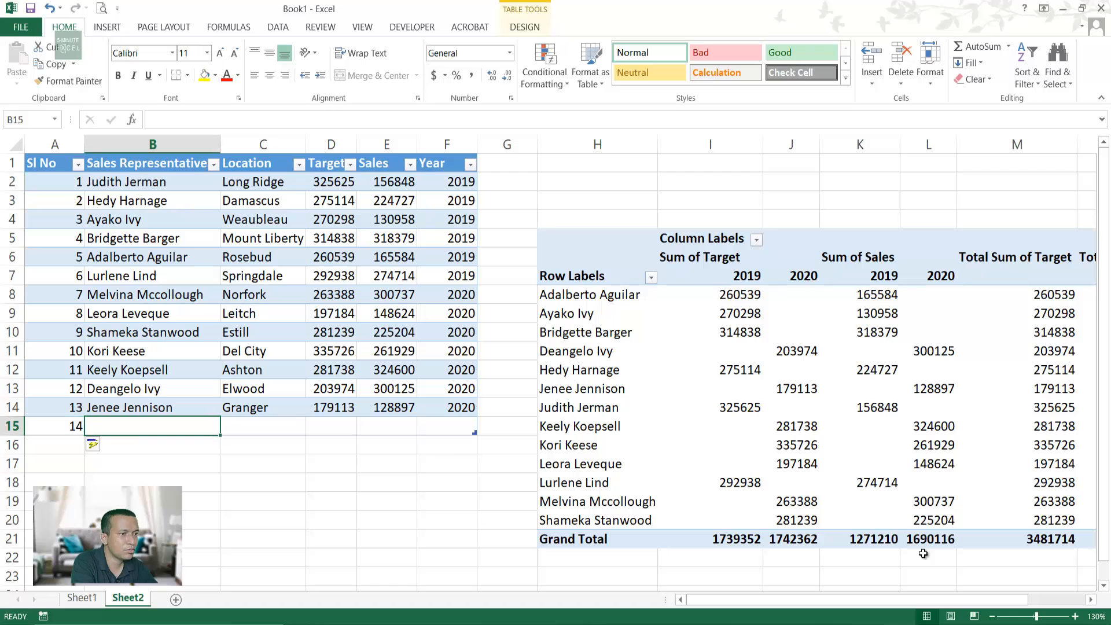
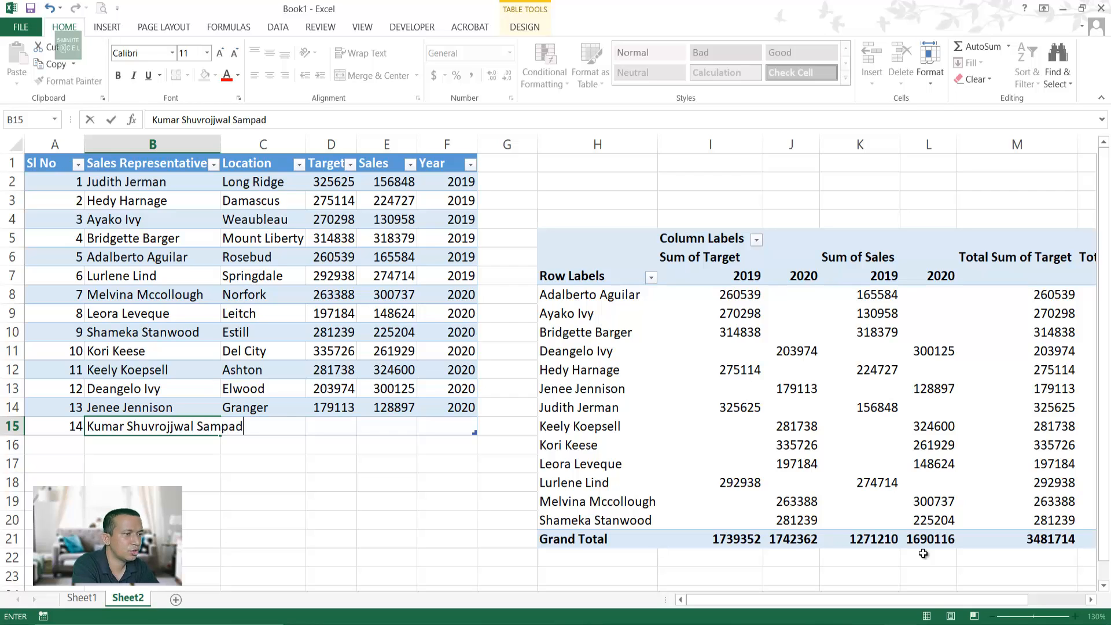
{"action": "key", "text": "Tab"}
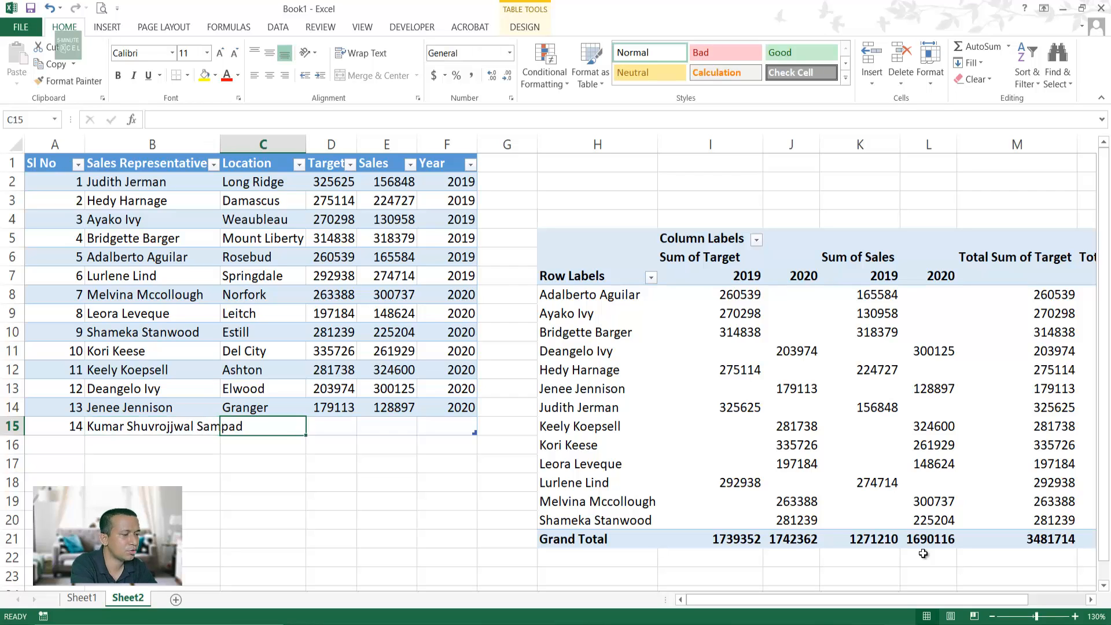
{"action": "type", "text": "Dhaka"}
{"action": "key", "text": "Tab"}
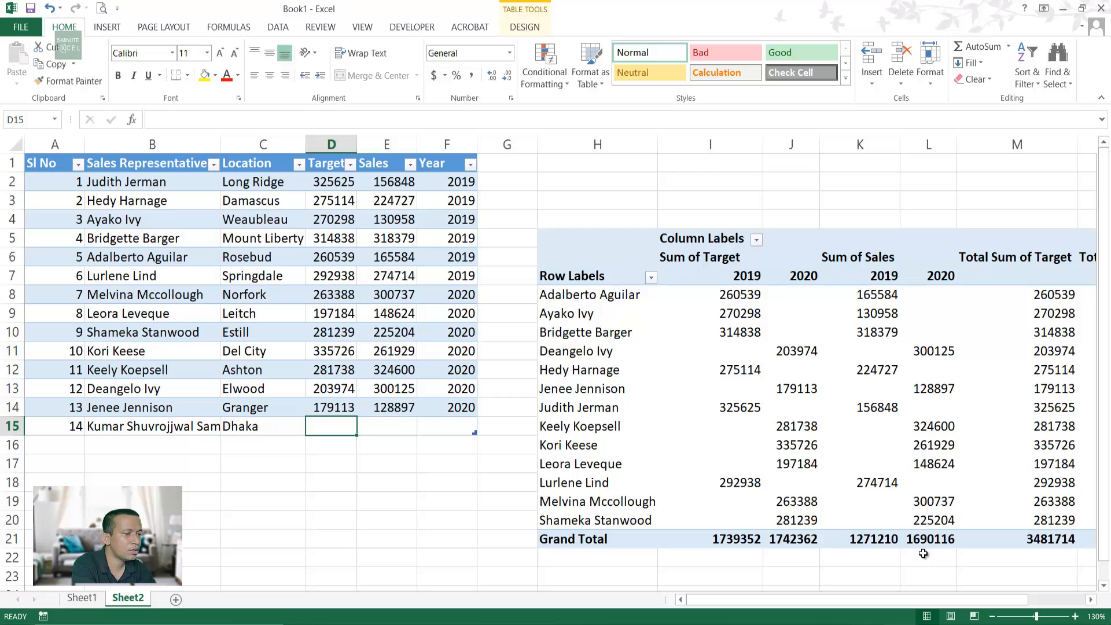
Step: Copy target 335726 into D15 and sales 300125 into E15
{"action": "key", "text": "Up"}
{"action": "key", "text": "Up"}
{"action": "key", "text": "Up"}
{"action": "key", "text": "Up"}
{"action": "key", "text": "ctrl+c"}
{"action": "key", "text": "Down"}
{"action": "key", "text": "Down"}
{"action": "key", "text": "Down"}
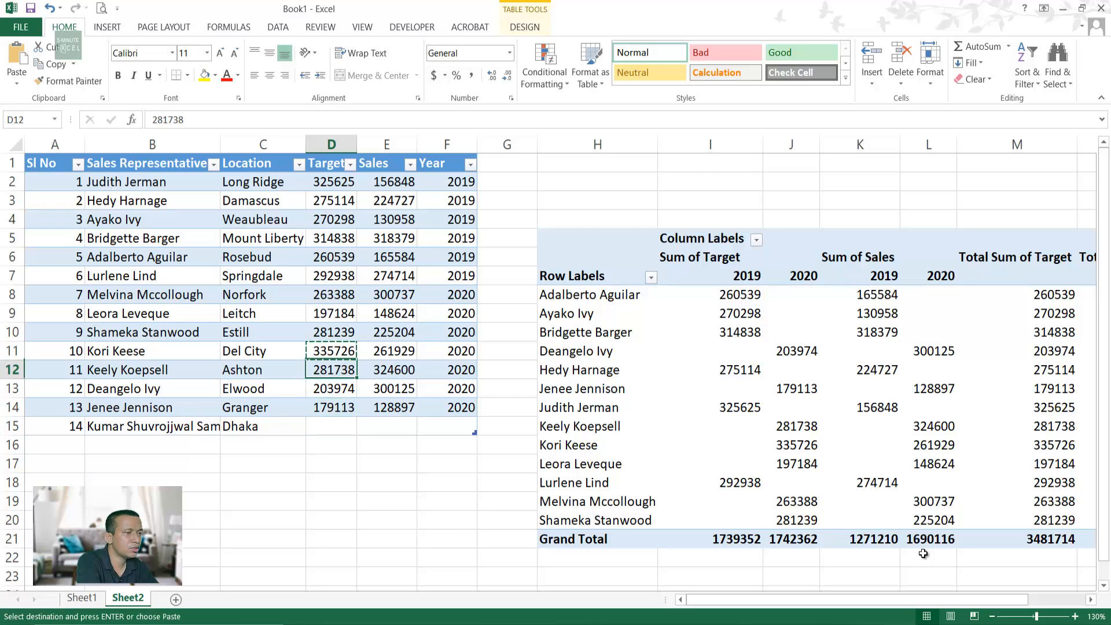
{"action": "key", "text": "Down"}
{"action": "key", "text": "ctrl+v"}
{"action": "key", "text": "Right"}
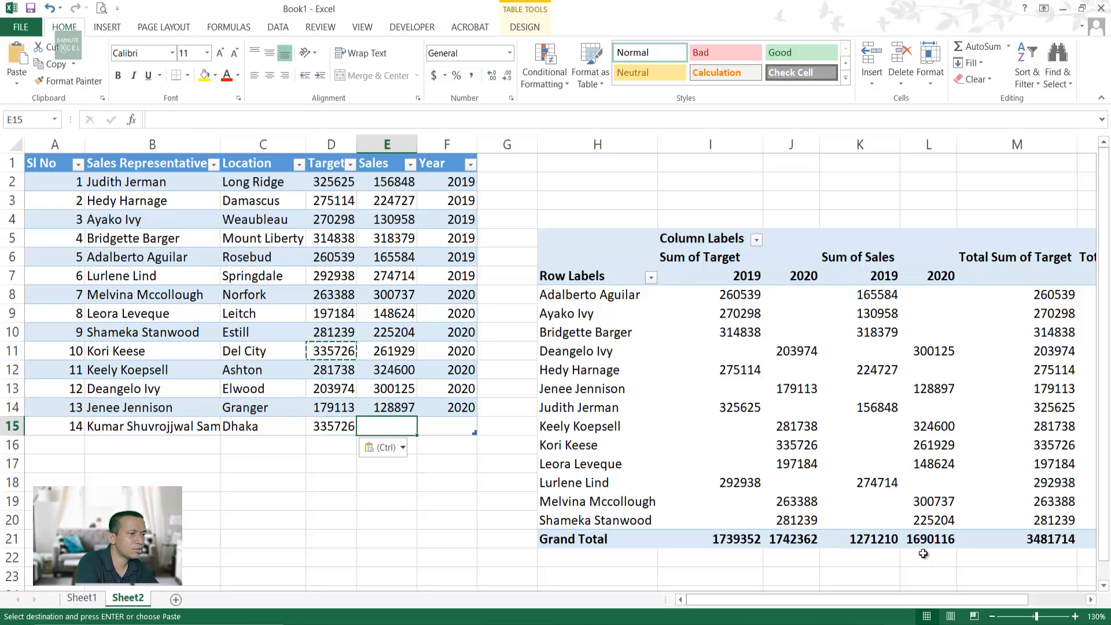
{"action": "key", "text": "Up"}
{"action": "key", "text": "Up"}
{"action": "key", "text": "ctrl+c"}
{"action": "key", "text": "Down"}
{"action": "key", "text": "Down"}
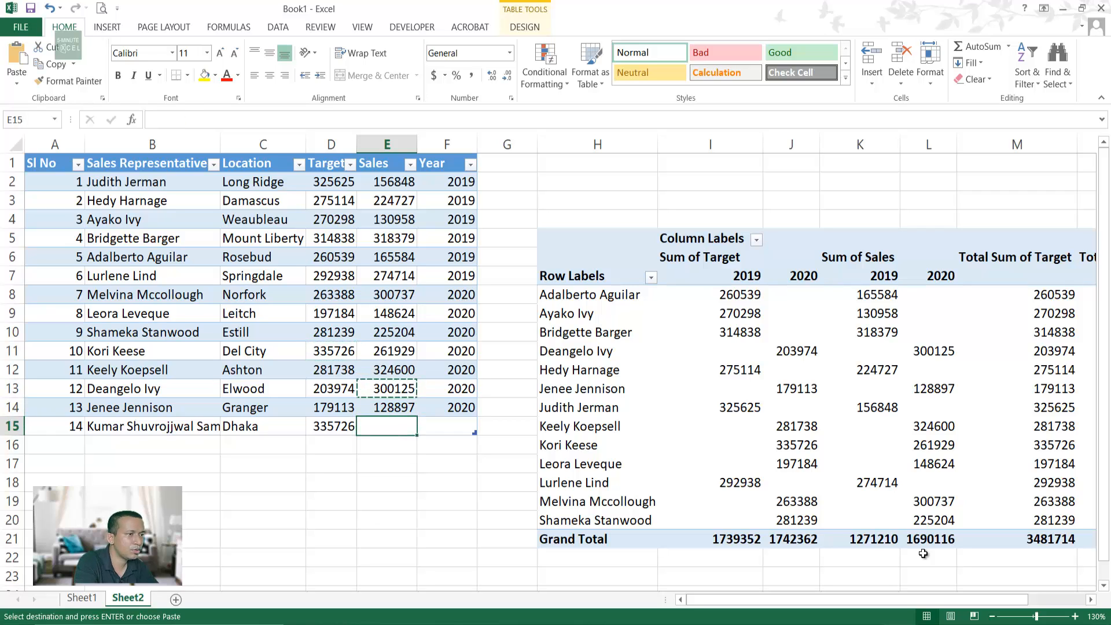
{"action": "key", "text": "ctrl+v"}
Step: Enter year 2020 in F15, correcting the mistyped 2030
{"action": "key", "text": "Right"}
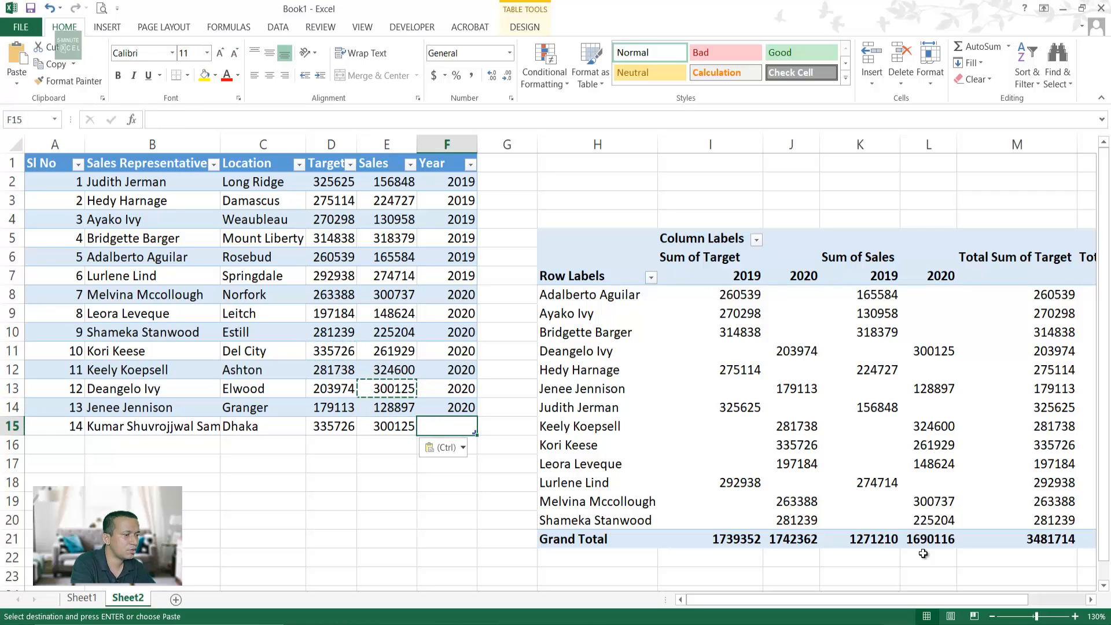
{"action": "type", "text": "2030"}
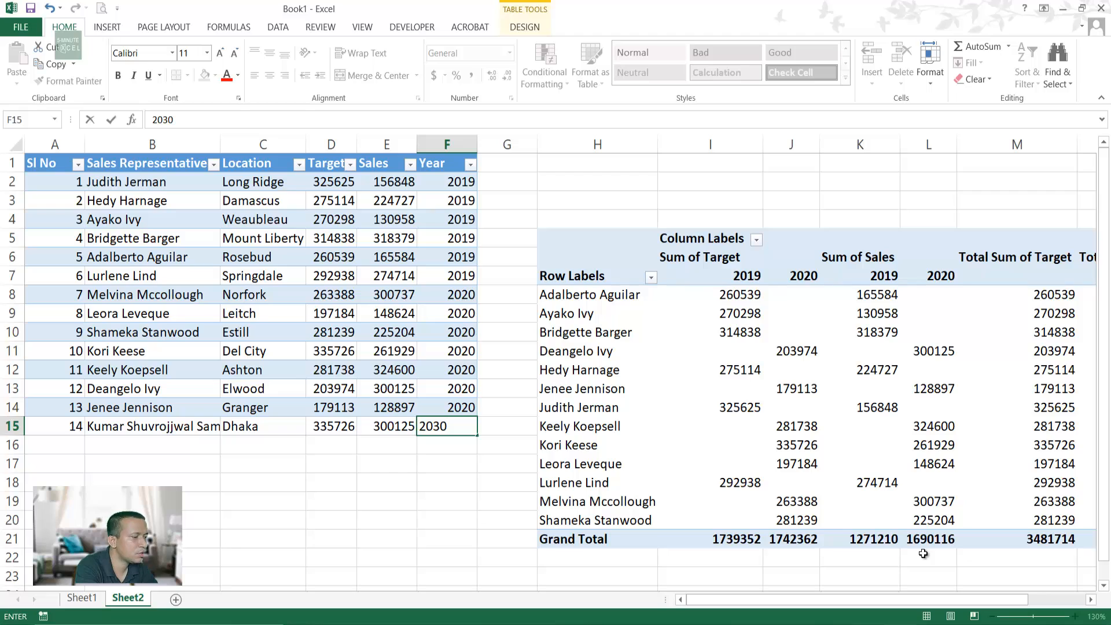
{"action": "key", "text": "BackSpace"}
{"action": "key", "text": "BackSpace"}
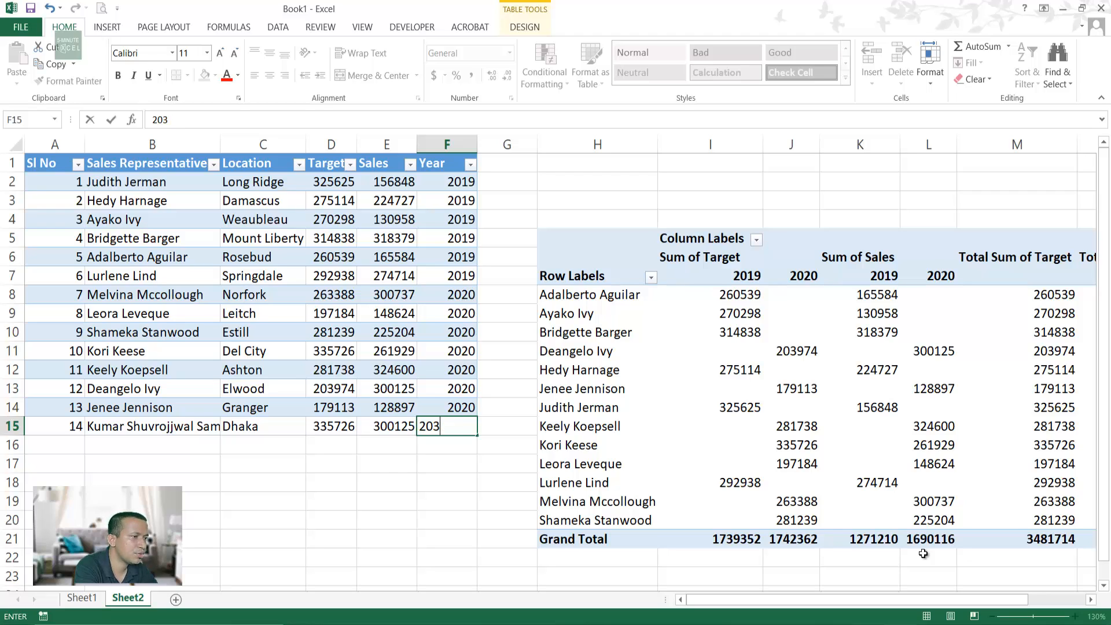
{"action": "type", "text": "20"}
{"action": "key", "text": "Return"}
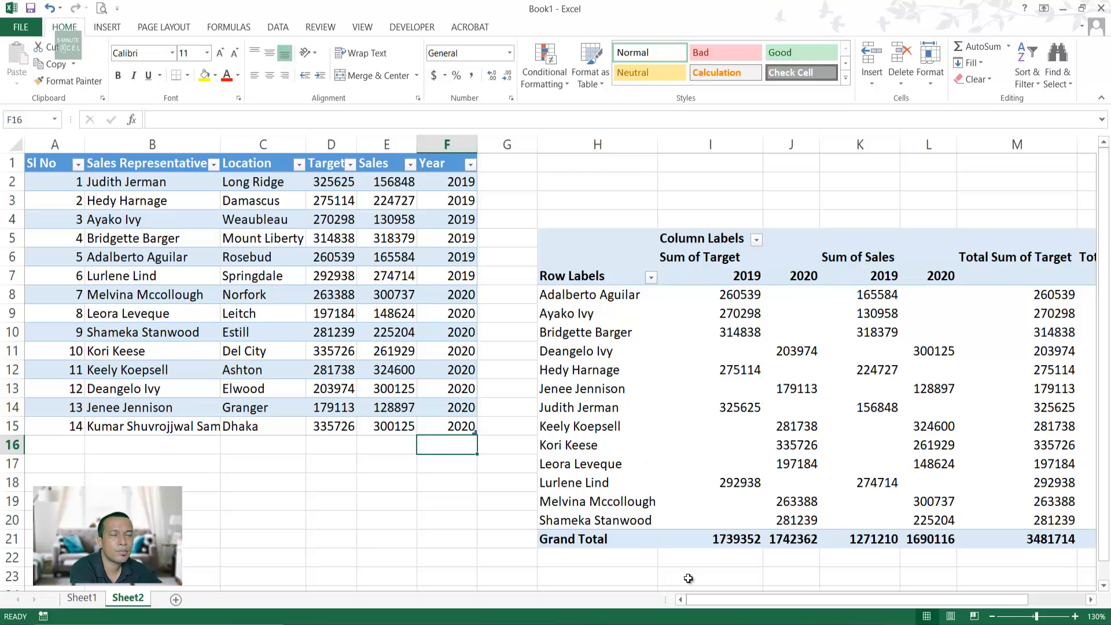
{"action": "left_click", "coordinate": [457, 479]}
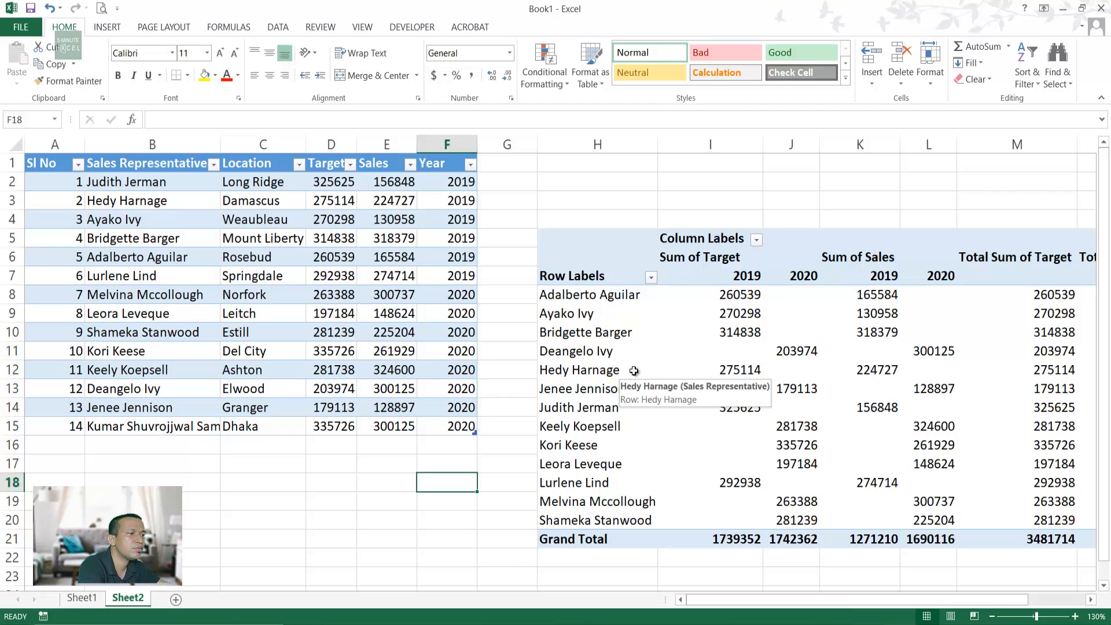
Step: Refresh the Sheet2 pivot to show the new representative (335726 / 300125), then return to Sheet1
{"action": "left_click", "coordinate": [638, 352]}
{"action": "right_click", "coordinate": [641, 354]}
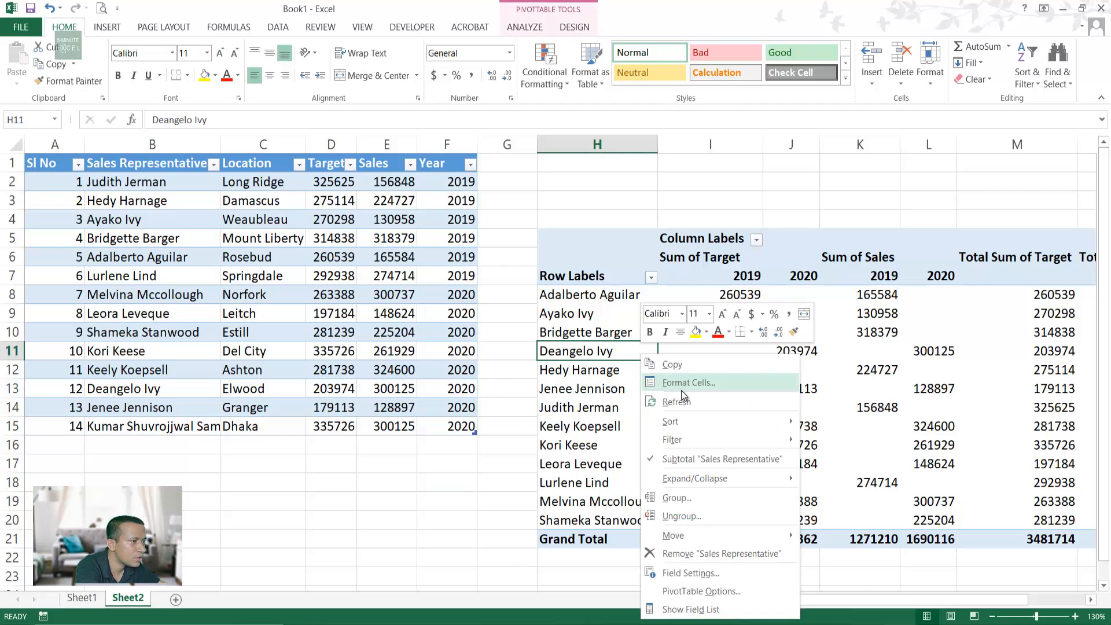
{"action": "left_click", "coordinate": [666, 404]}
{"action": "left_click", "coordinate": [651, 536]}
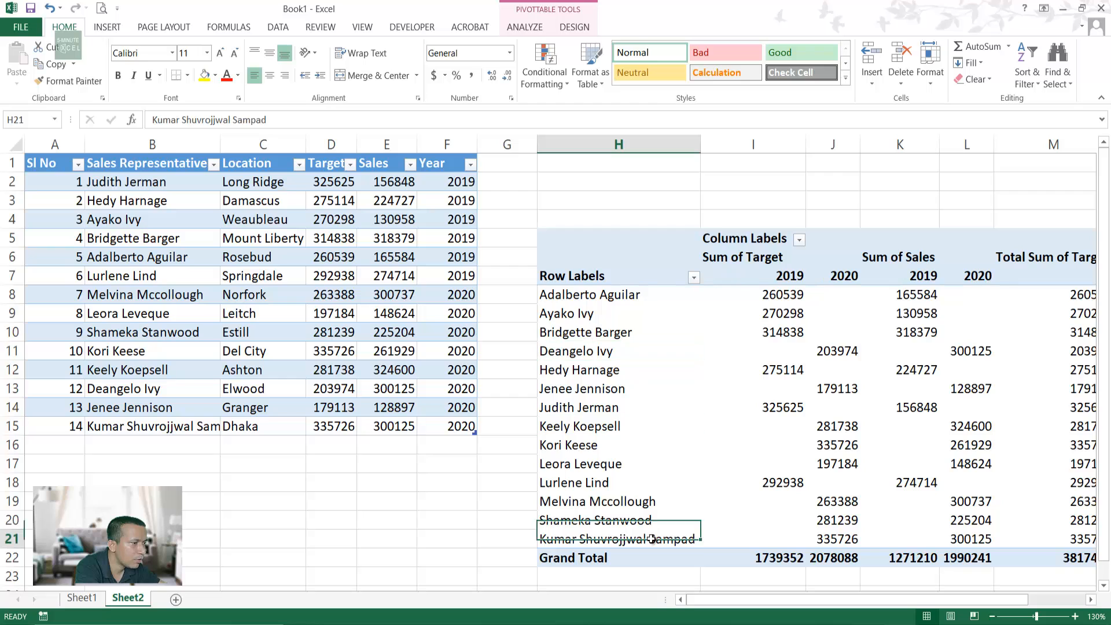
{"action": "left_click_drag", "start_coordinate": [736, 602], "coordinate": [588, 580]}
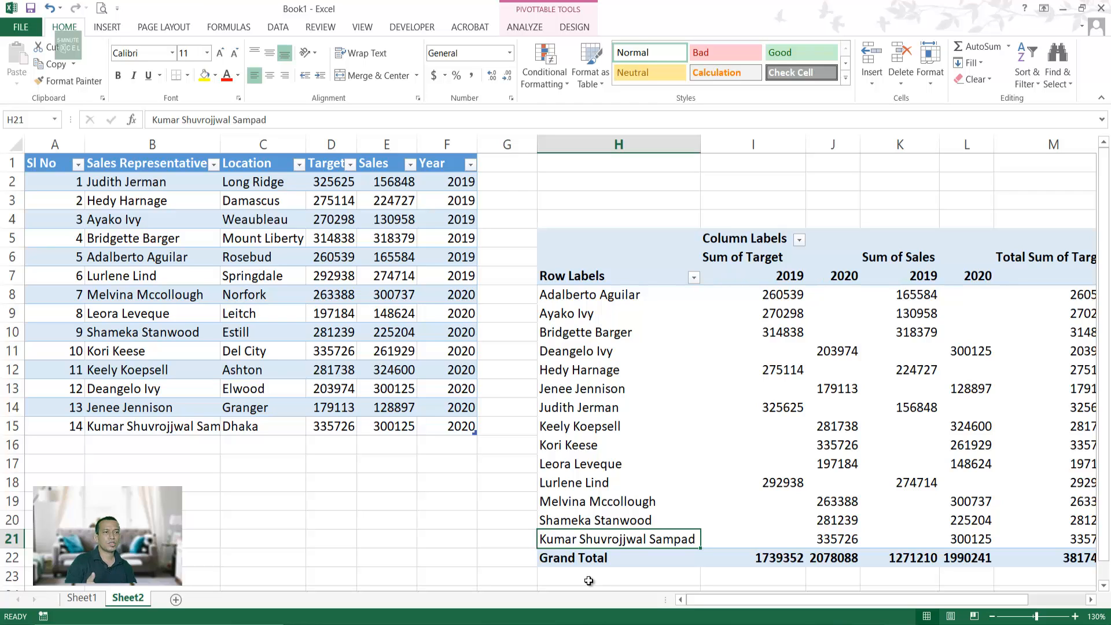
{"action": "left_click", "coordinate": [81, 599]}
Step: Correct the location in C15 from 'Dhak' to 'Dhaka'
{"action": "left_click", "coordinate": [296, 481]}
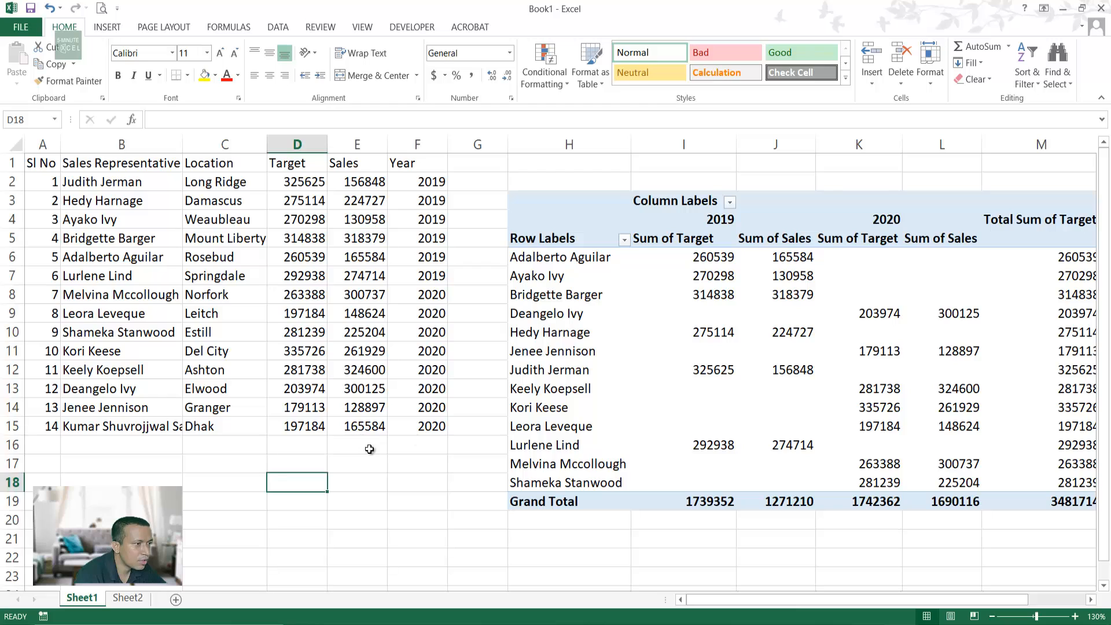
{"action": "left_click", "coordinate": [118, 431]}
{"action": "left_click", "coordinate": [226, 433]}
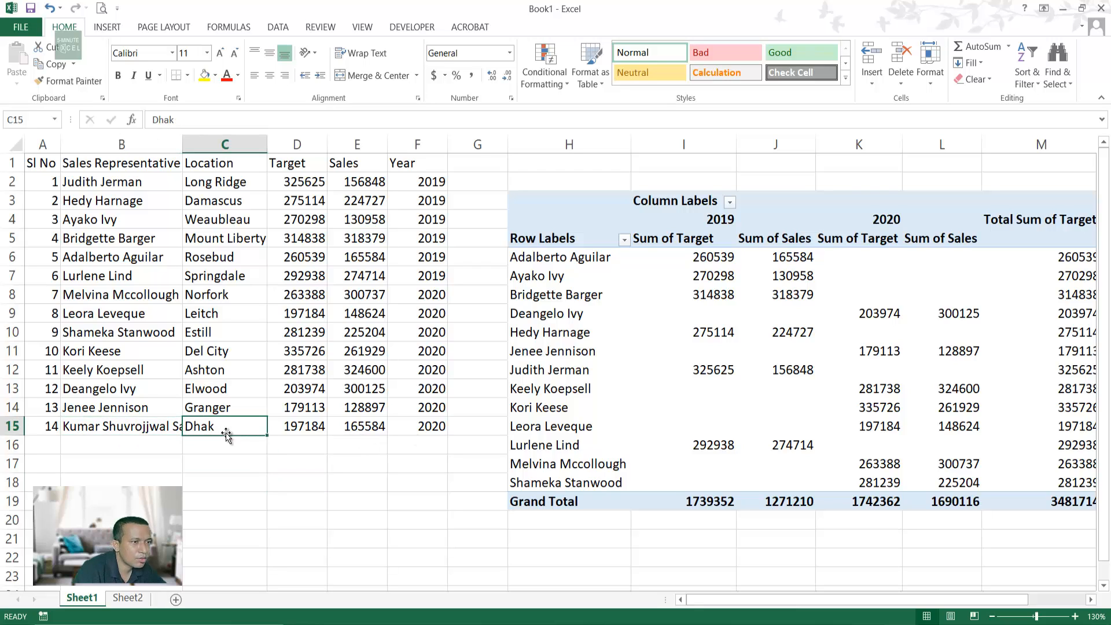
{"action": "double_click", "coordinate": [225, 433]}
{"action": "type", "text": "a"}
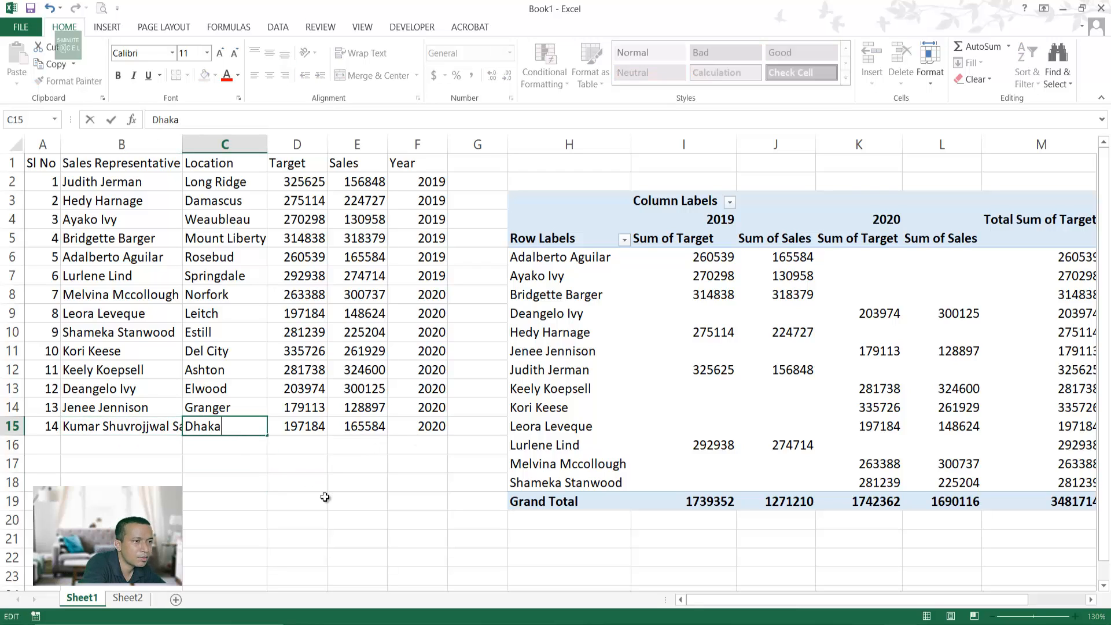
{"action": "left_click", "coordinate": [325, 498]}
Step: Refresh the Sheet1 pivot with the updated data
{"action": "left_click", "coordinate": [716, 410]}
{"action": "right_click", "coordinate": [716, 410]}
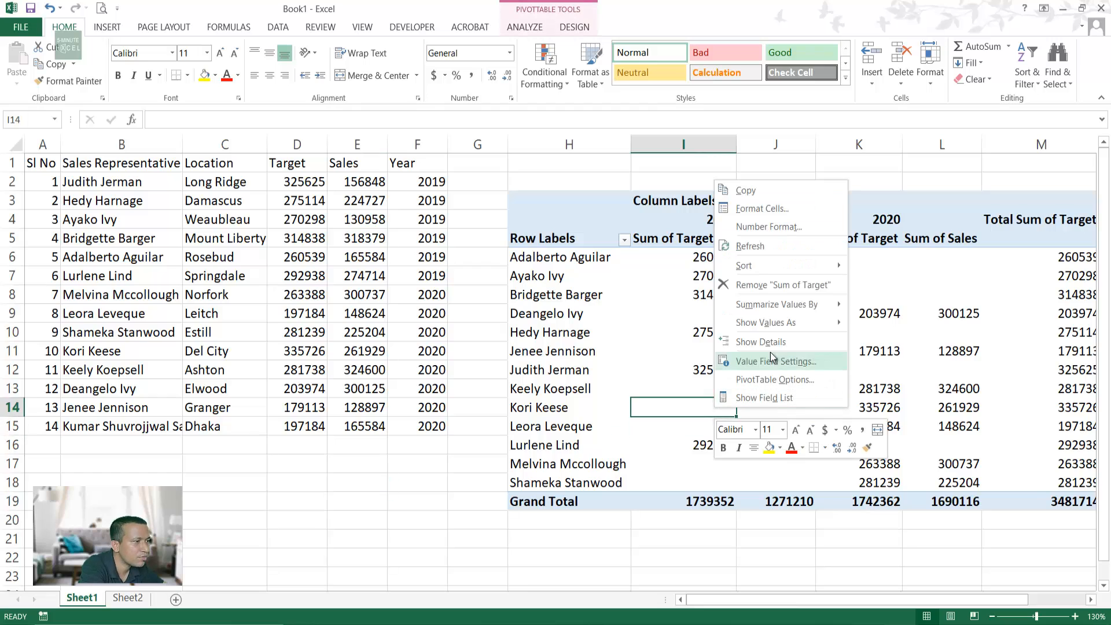
{"action": "left_click", "coordinate": [761, 246]}
{"action": "left_click", "coordinate": [594, 298]}
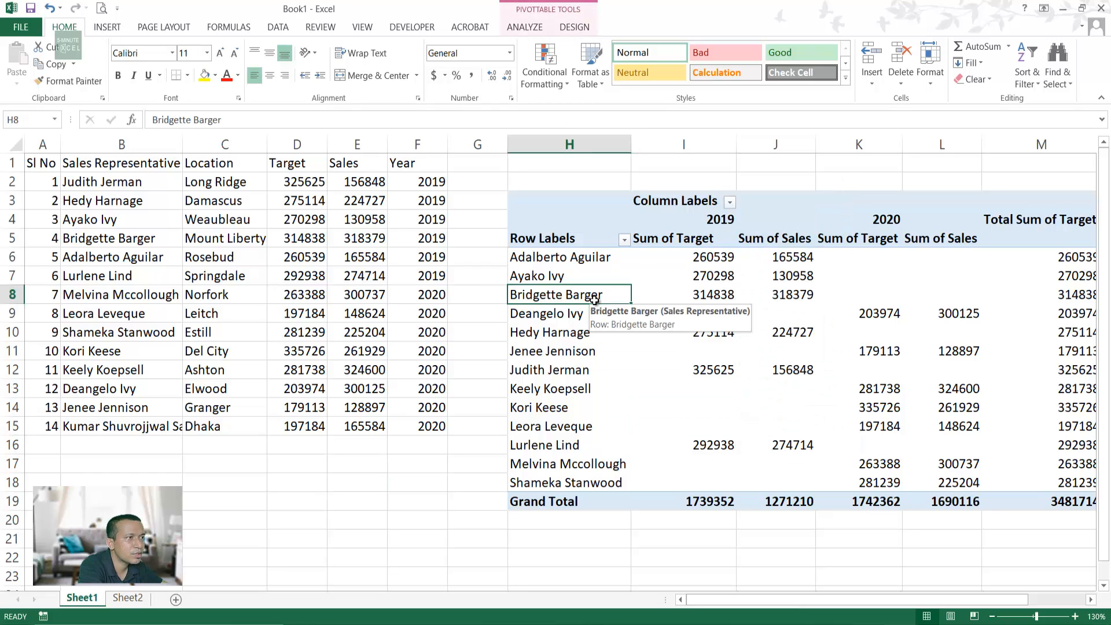
Step: Change the pivot's data source to Sheet1!$A$1:$F$15 so the last row is included
{"action": "left_click", "coordinate": [576, 23]}
{"action": "left_click", "coordinate": [536, 29]}
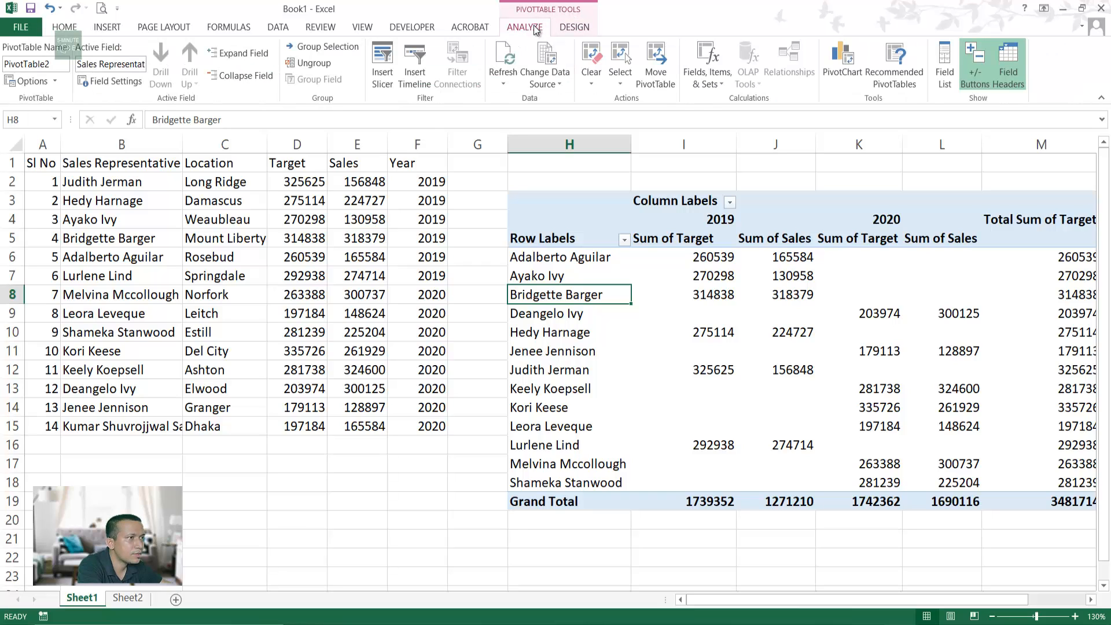
{"action": "left_click", "coordinate": [544, 78]}
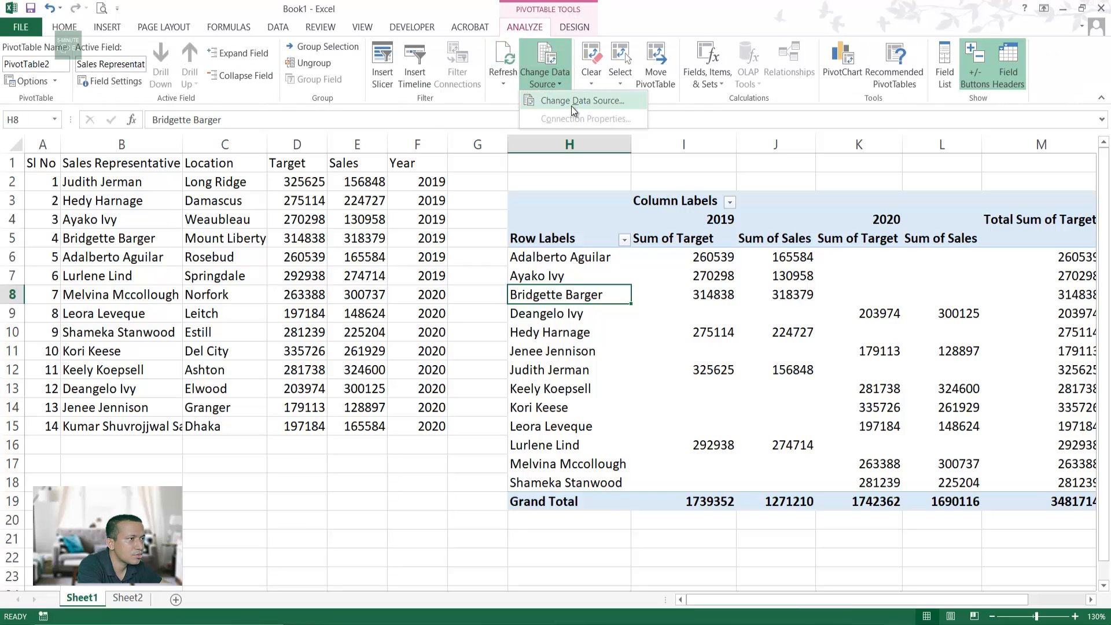
{"action": "left_click", "coordinate": [571, 106]}
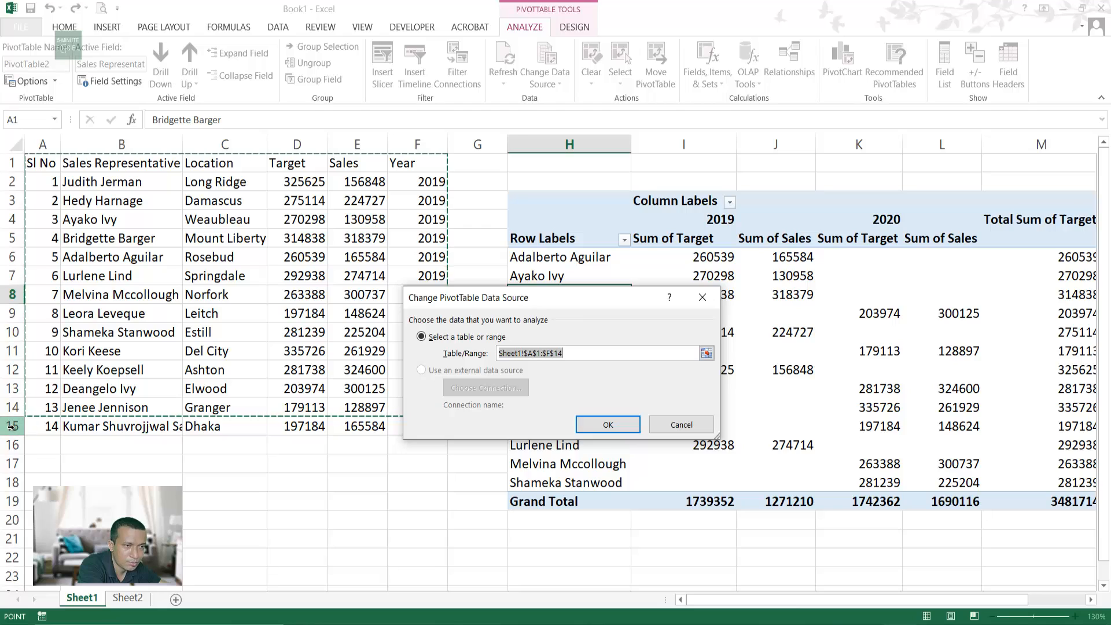
{"action": "left_click", "coordinate": [691, 353]}
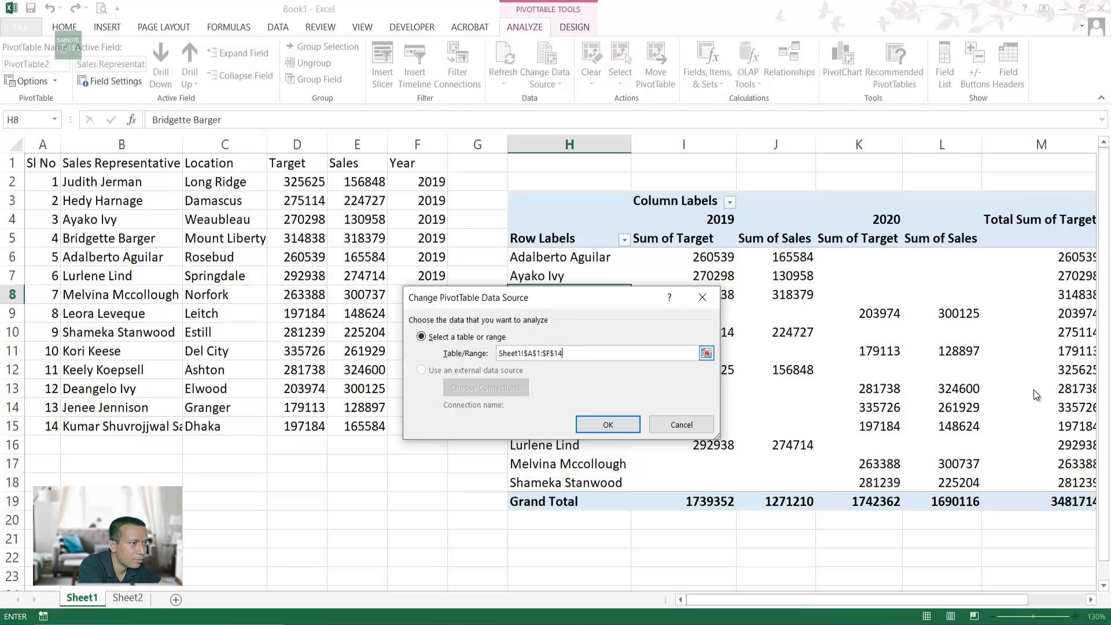
{"action": "key", "text": "BackSpace"}
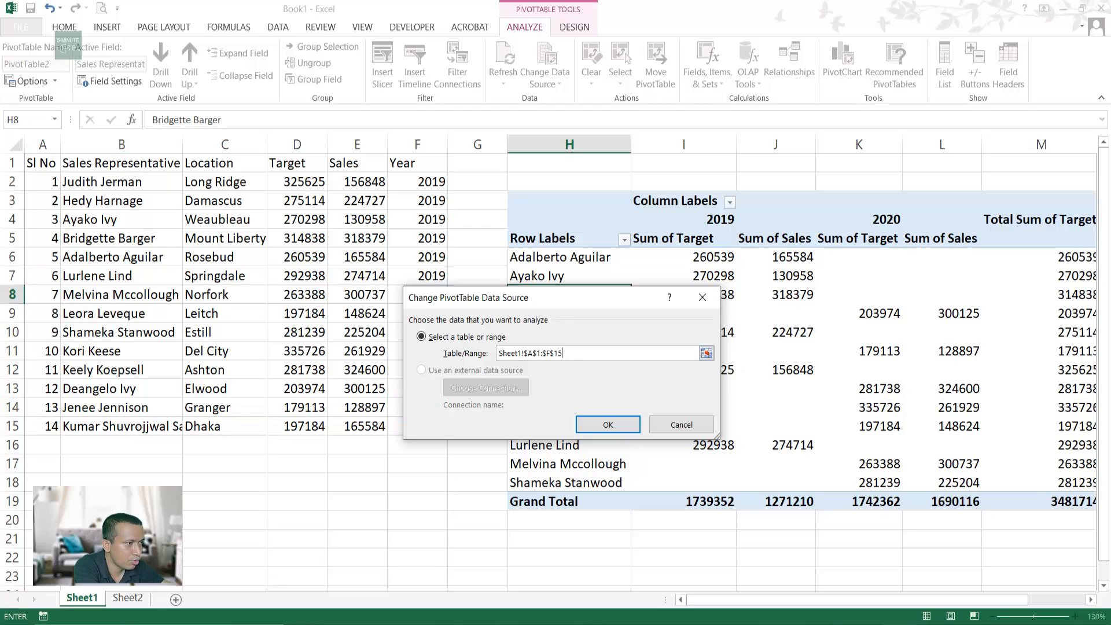
{"action": "key", "text": "Return"}
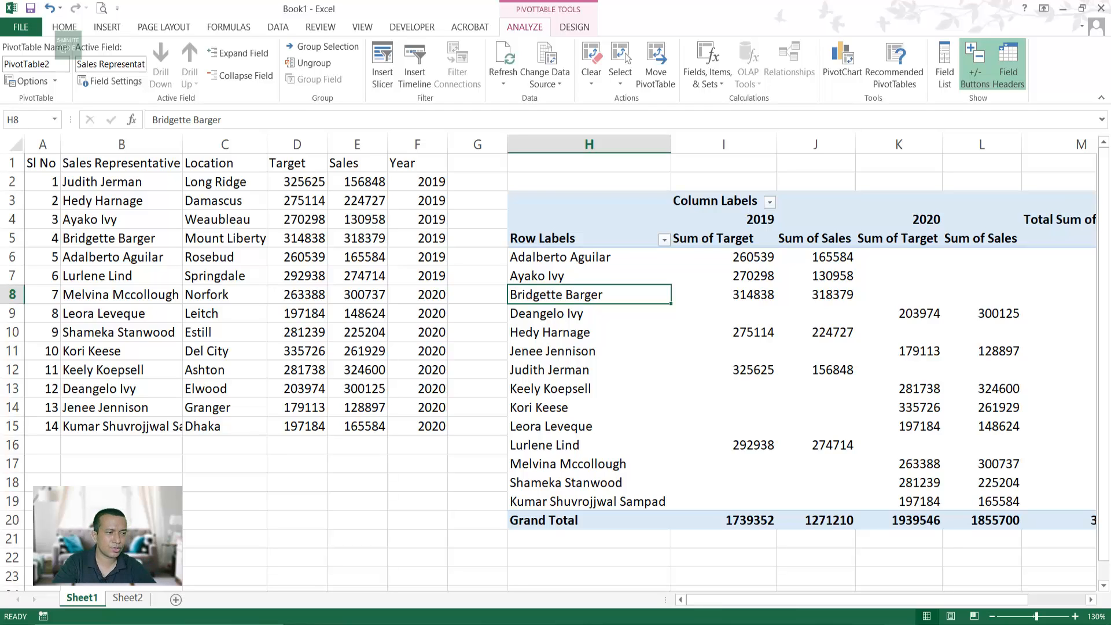
Step: On Sheet2, check a representative and a pivot value, then select G1 beside the Year header
{"action": "left_click", "coordinate": [124, 594]}
{"action": "left_click", "coordinate": [164, 279]}
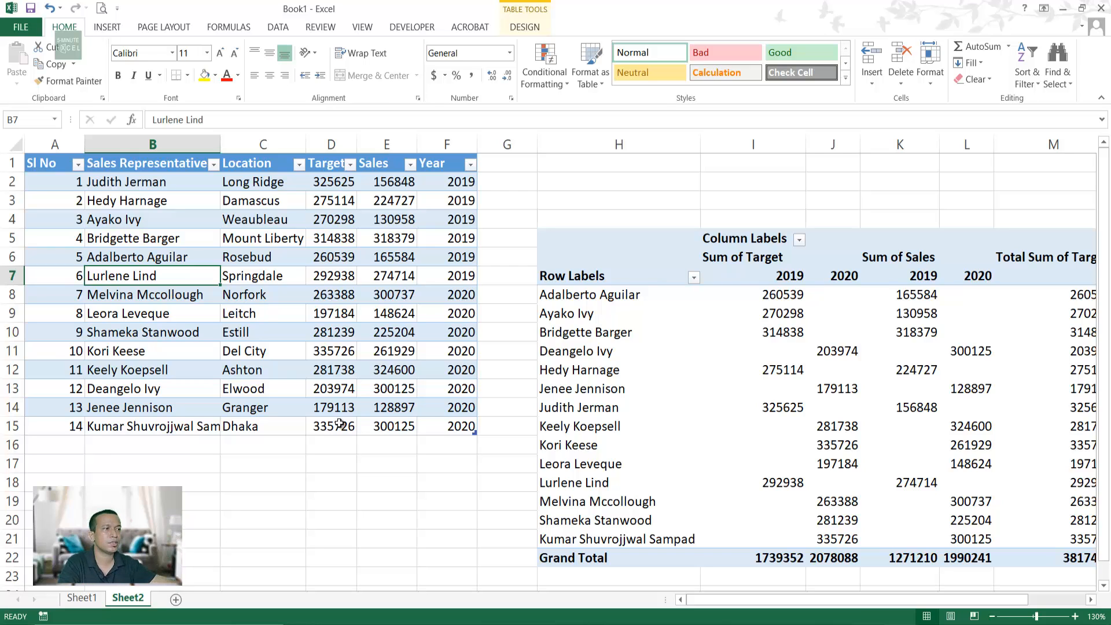
{"action": "left_click", "coordinate": [705, 410]}
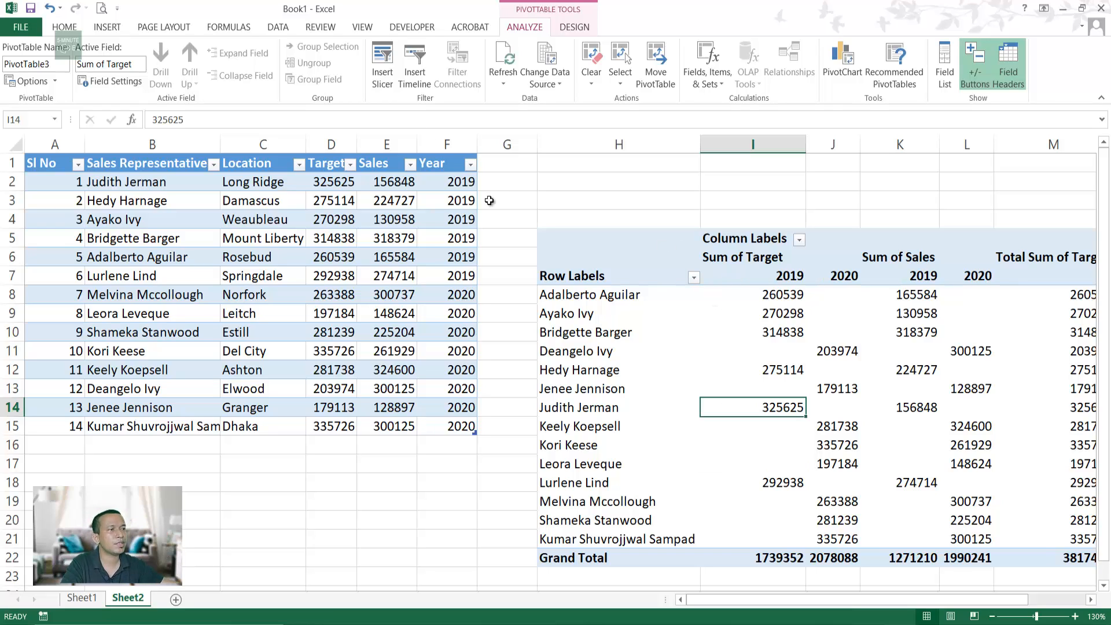
{"action": "left_click", "coordinate": [486, 164]}
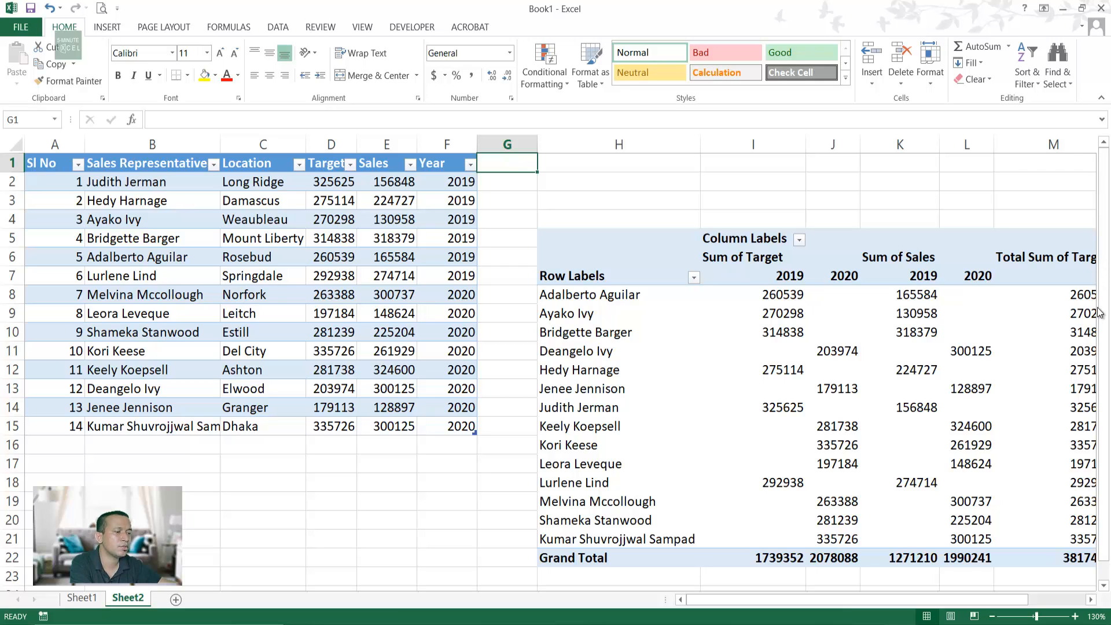
{"action": "mouse_move", "coordinate": [1100, 323]}
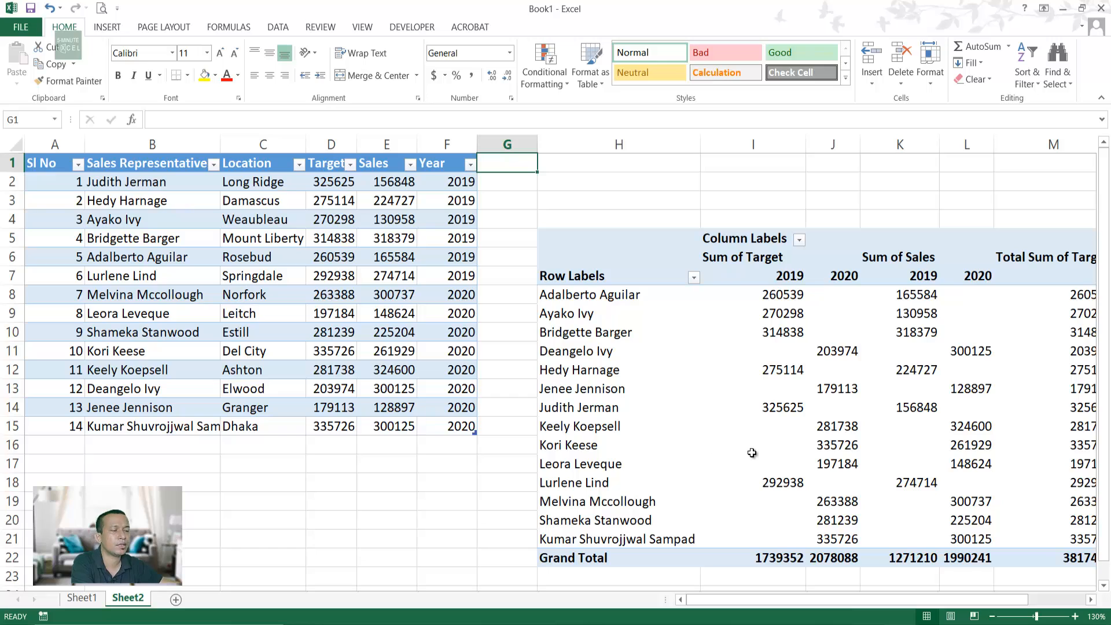
Step: Add the 'Emp Status' header in G1 and fill YES down the column
{"action": "mouse_move", "coordinate": [751, 452]}
{"action": "type", "text": "Emp"}
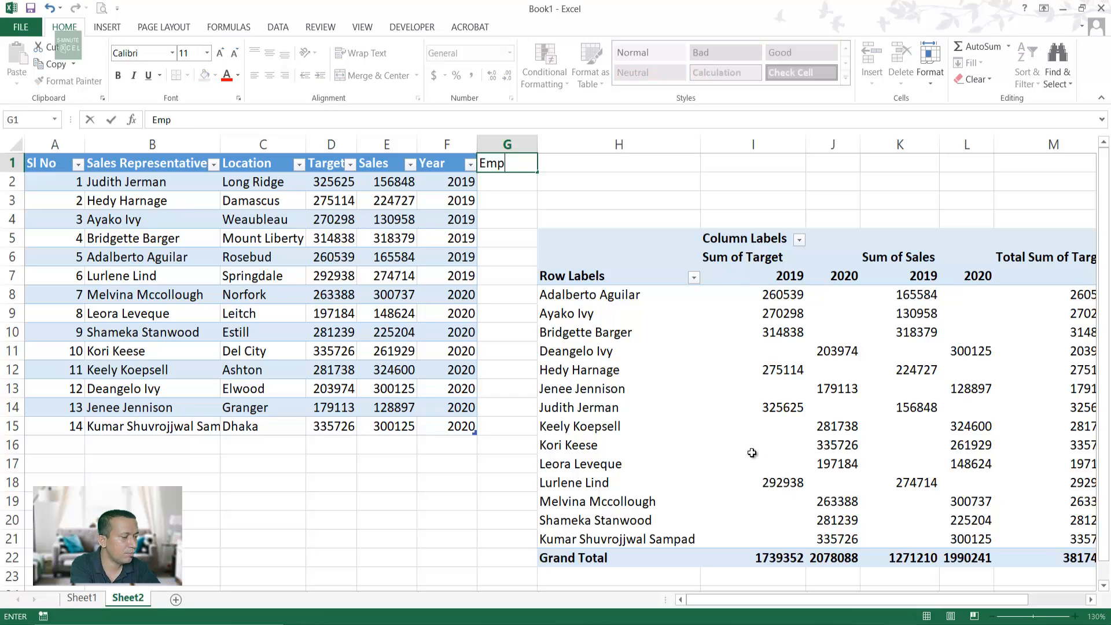
{"action": "type", "text": " Status"}
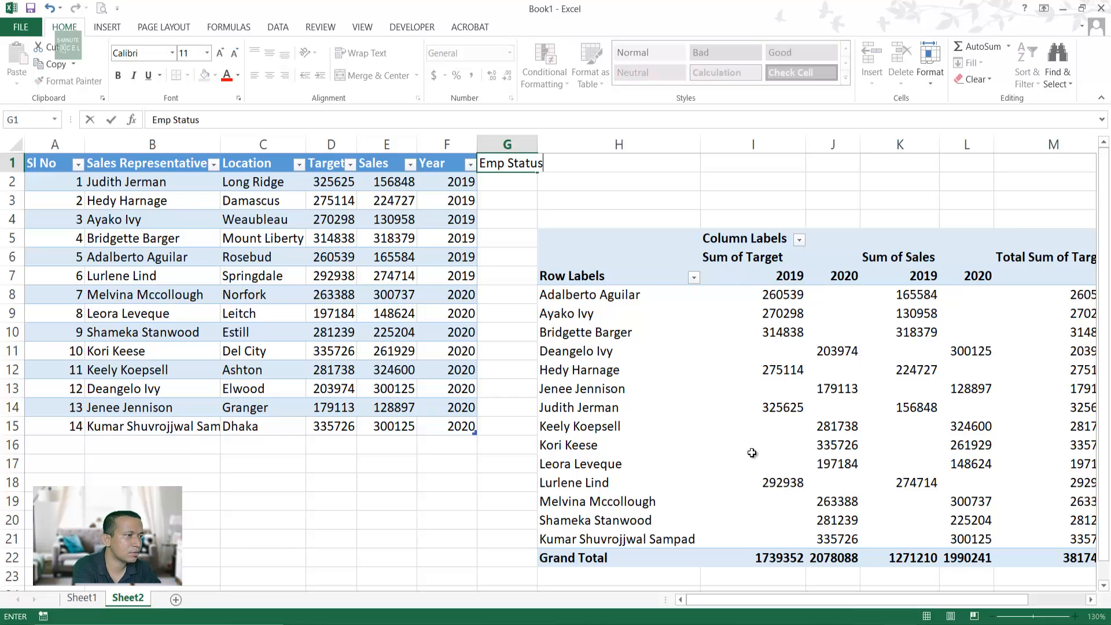
{"action": "key", "text": "Return"}
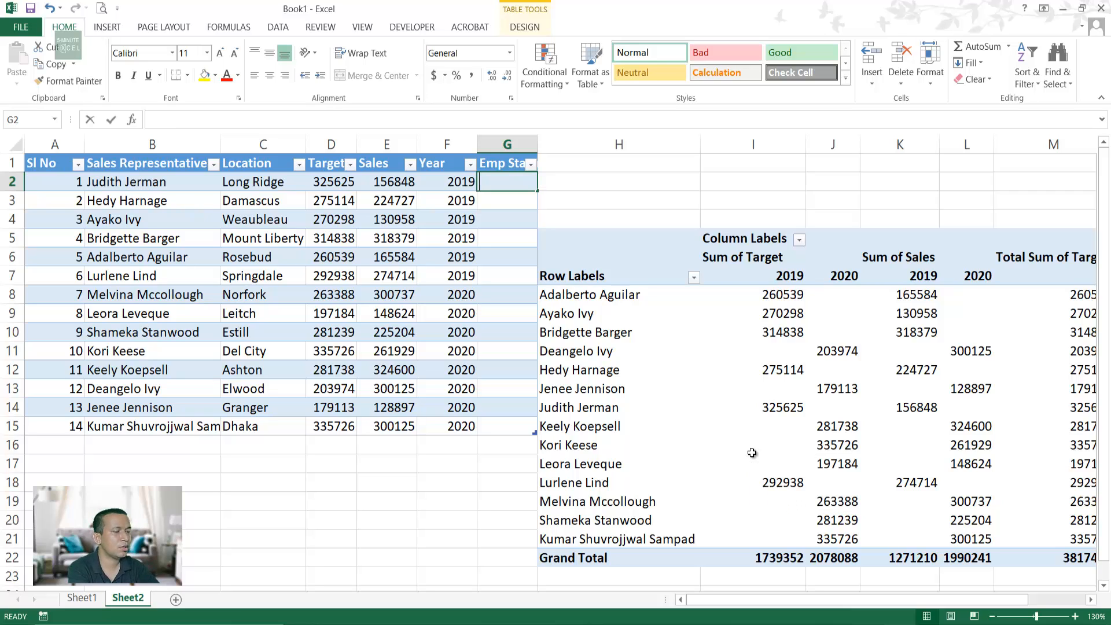
{"action": "type", "text": "YES"}
{"action": "key", "text": "Return"}
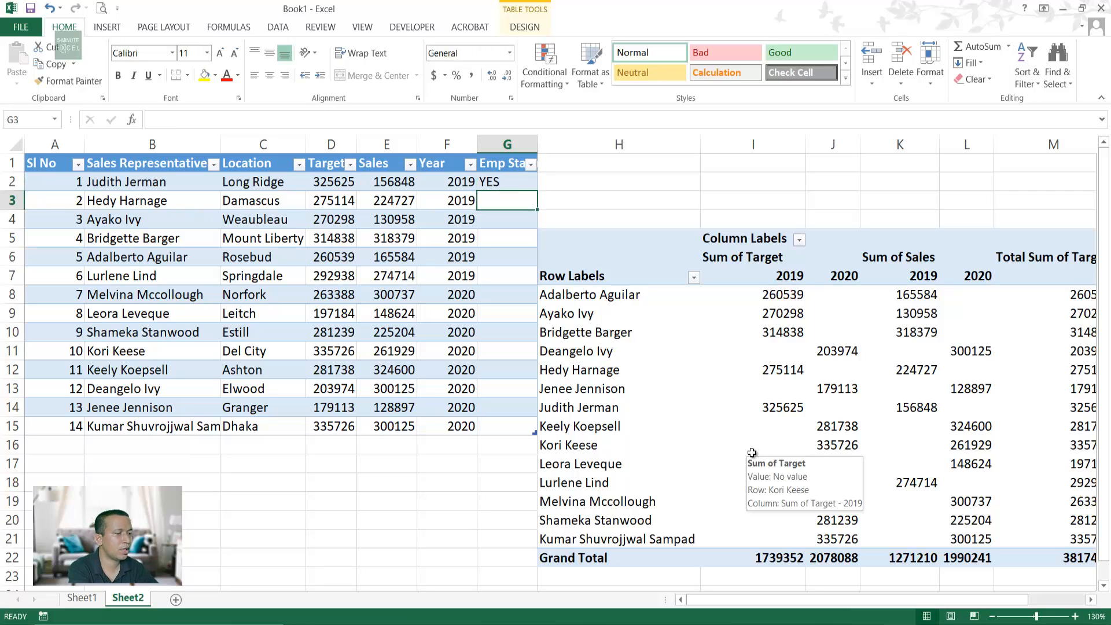
{"action": "type", "text": "YES"}
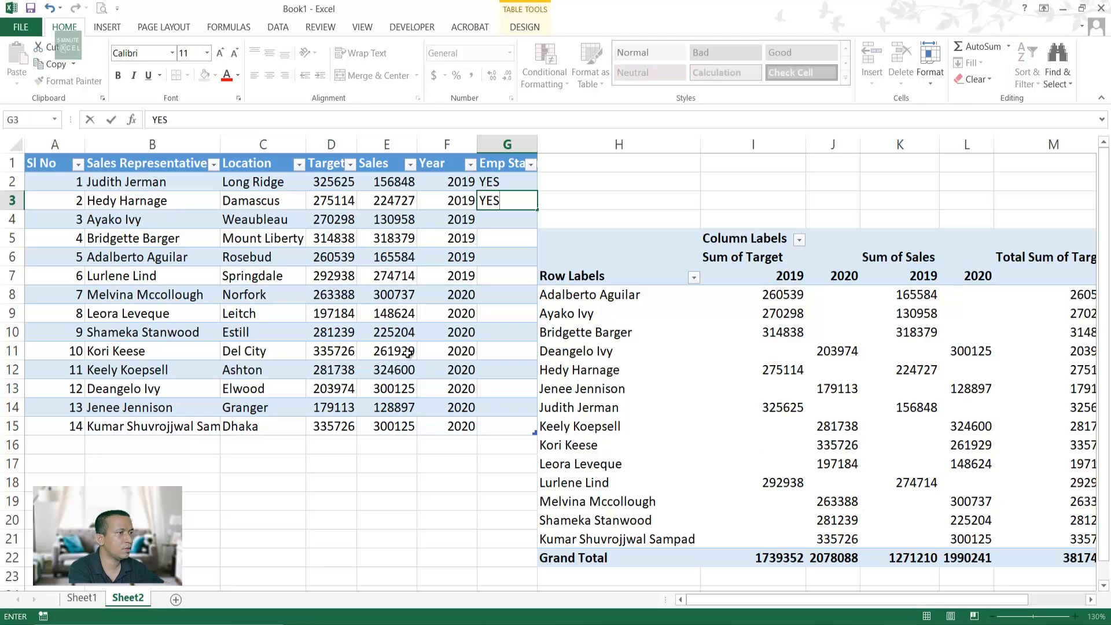
{"action": "left_click", "coordinate": [481, 255]}
{"action": "left_click_drag", "start_coordinate": [492, 180], "coordinate": [532, 434]}
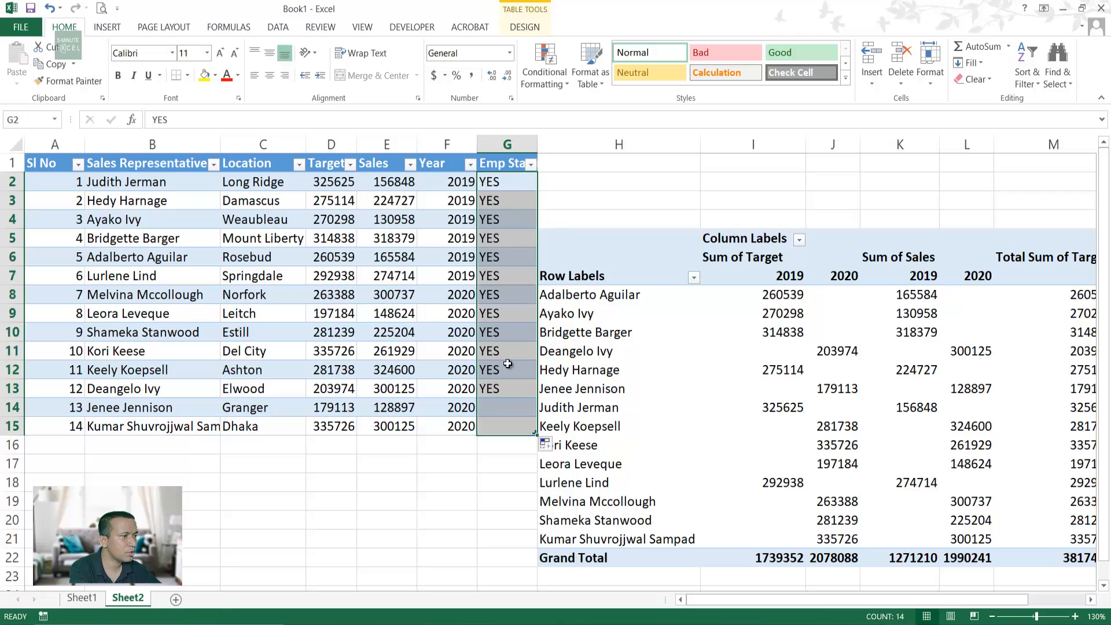
Step: Change the Emp Status to NO in rows 15, 9 and 5
{"action": "left_click", "coordinate": [490, 431]}
{"action": "type", "text": "NO"}
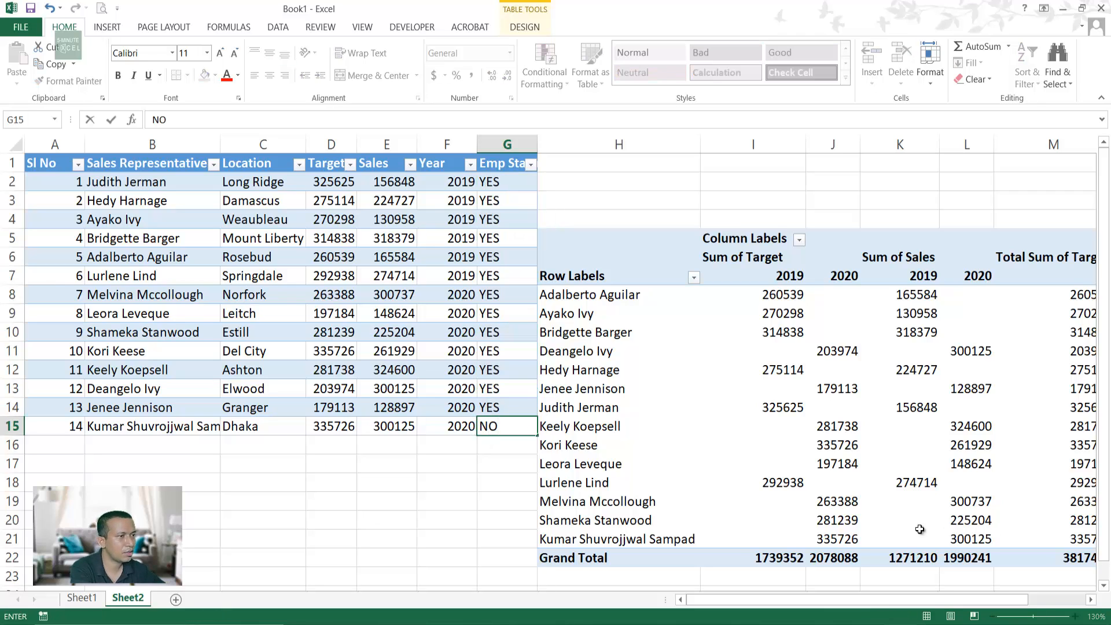
{"action": "left_click", "coordinate": [513, 313]}
{"action": "type", "text": "NO"}
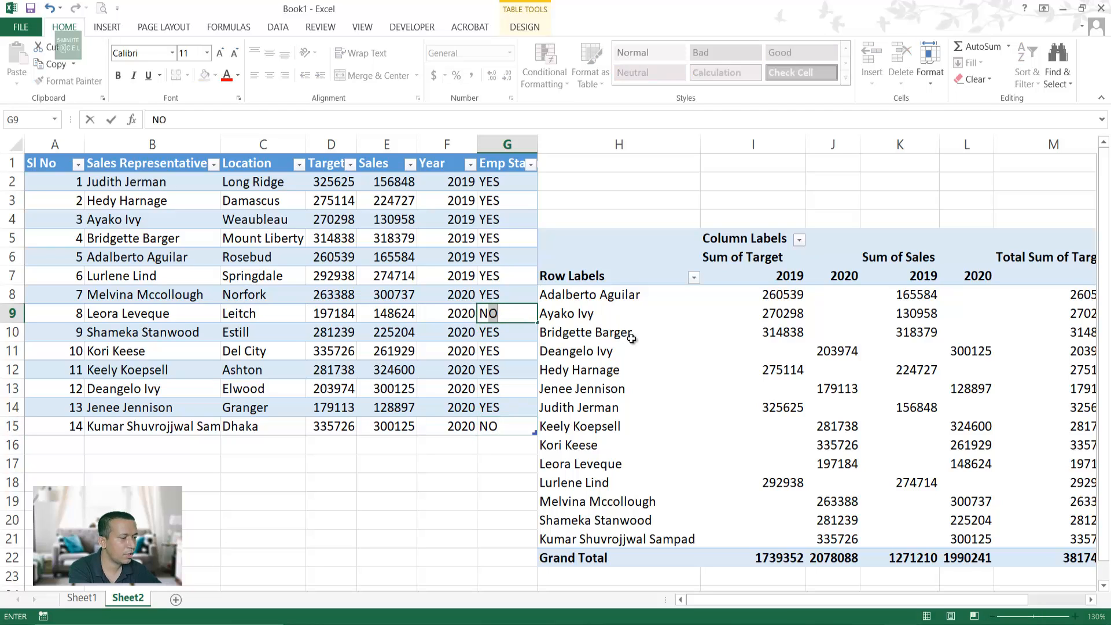
{"action": "left_click", "coordinate": [499, 242]}
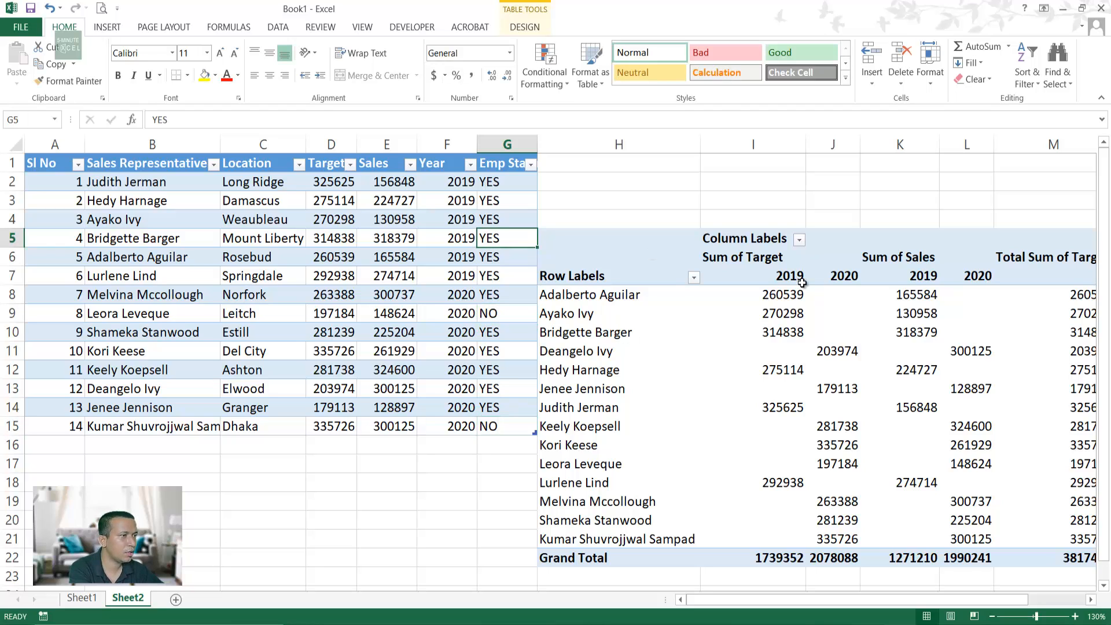
{"action": "type", "text": "NO"}
{"action": "key", "text": "Return"}
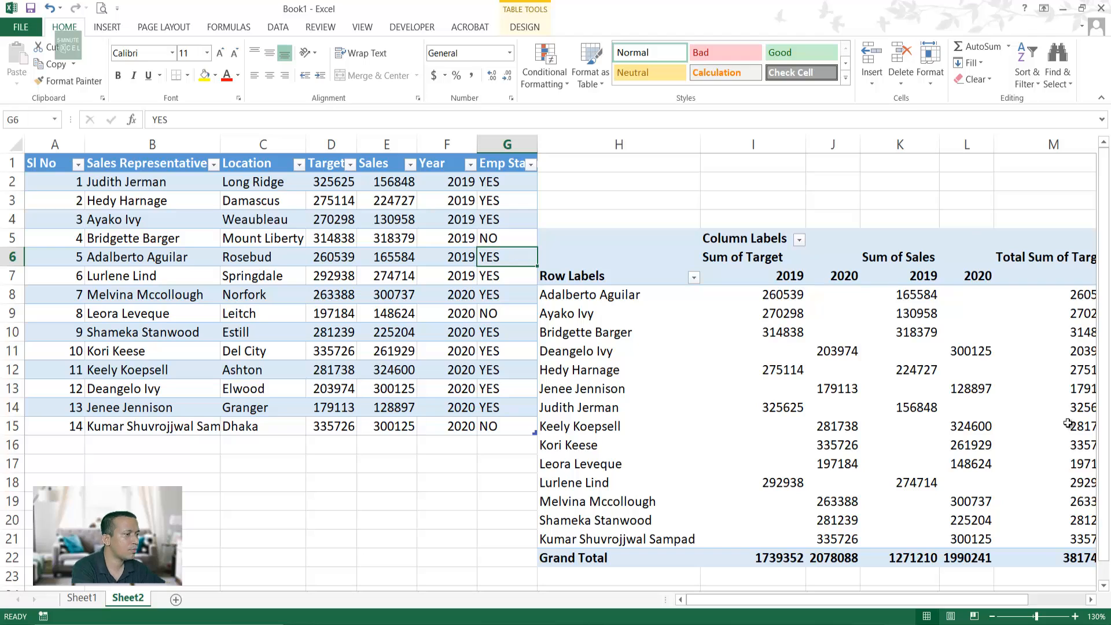
{"action": "left_click_drag", "start_coordinate": [967, 610], "coordinate": [987, 475]}
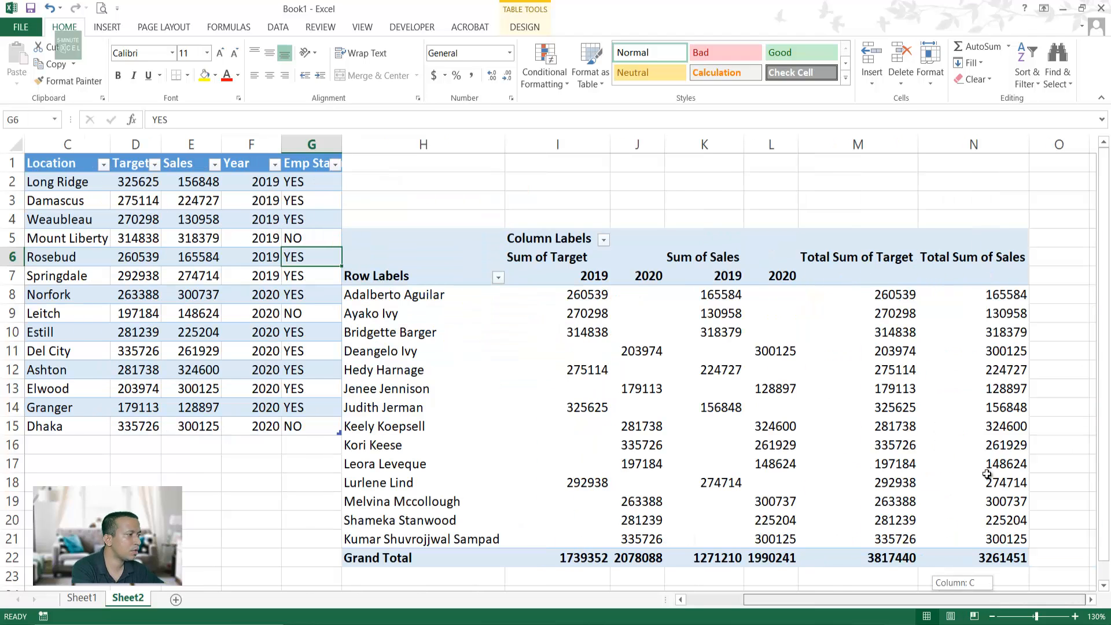
Step: Refresh the Sheet2 pivot so it picks up the Emp Status field
{"action": "right_click", "coordinate": [679, 391]}
{"action": "left_click", "coordinate": [734, 460]}
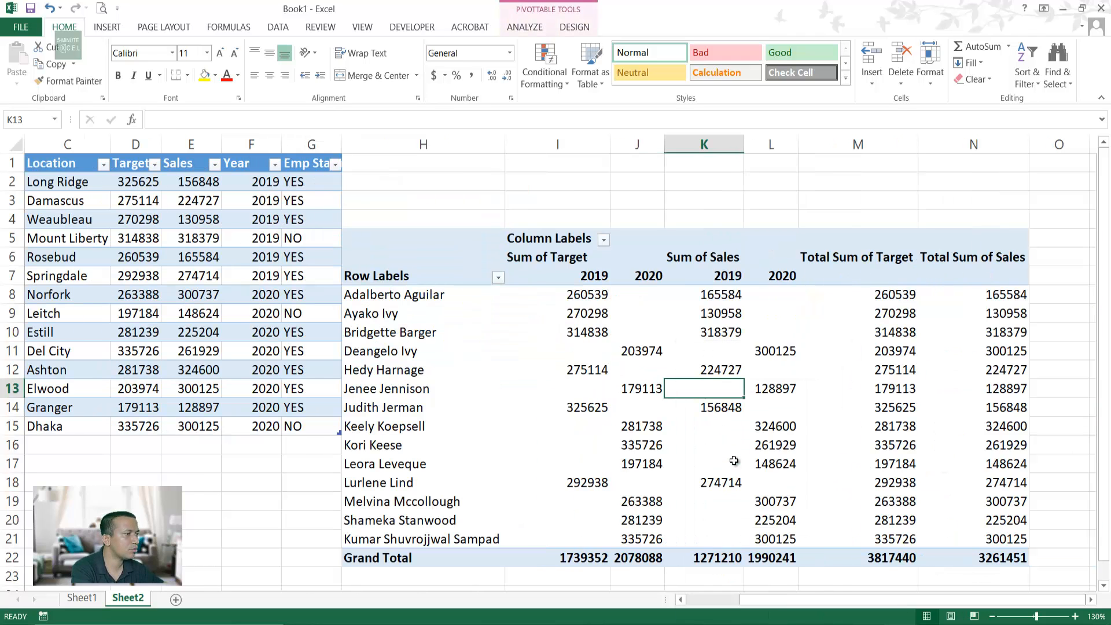
{"action": "left_click", "coordinate": [519, 342]}
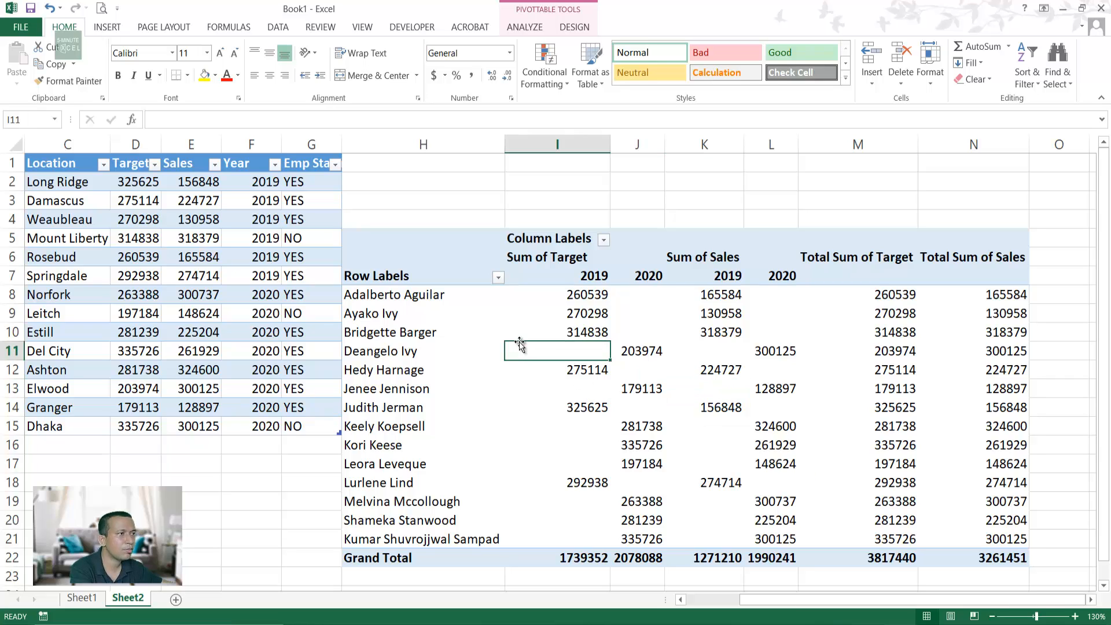
{"action": "left_click", "coordinate": [738, 395]}
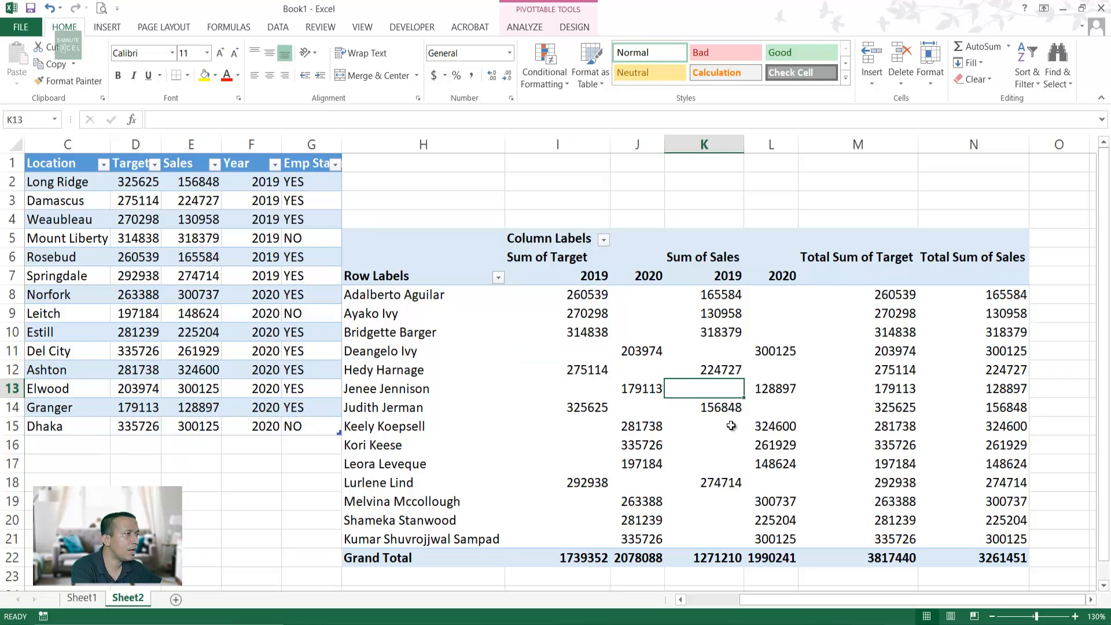
{"action": "left_click", "coordinate": [536, 384]}
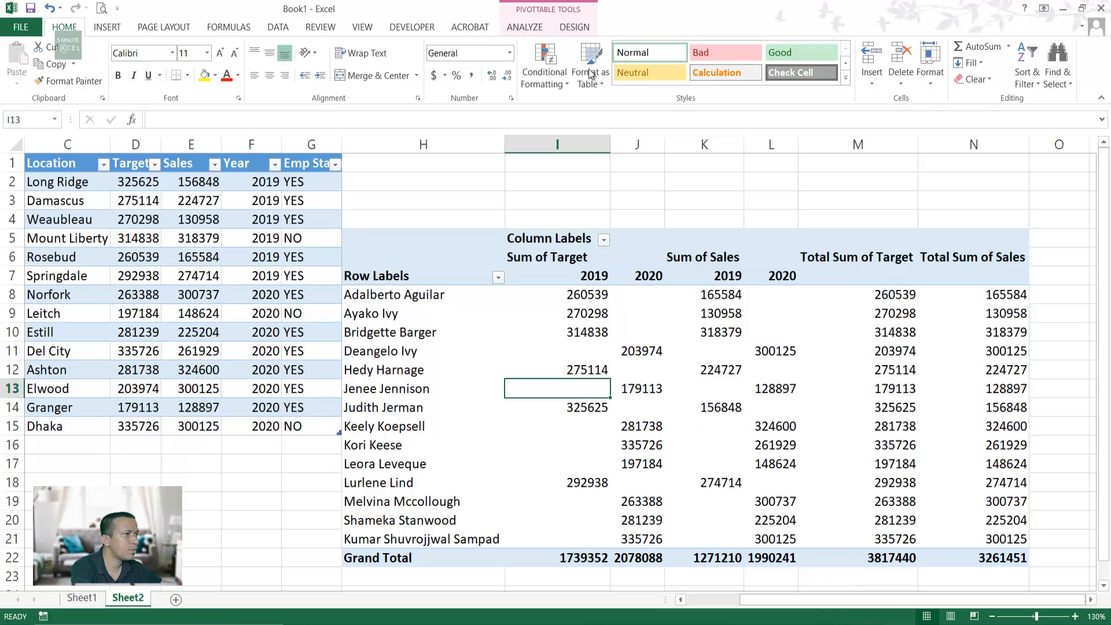
Step: Add Emp Status to the pivot rows above Sales Representative to group by NO and YES
{"action": "left_click", "coordinate": [573, 27]}
{"action": "left_click", "coordinate": [533, 27]}
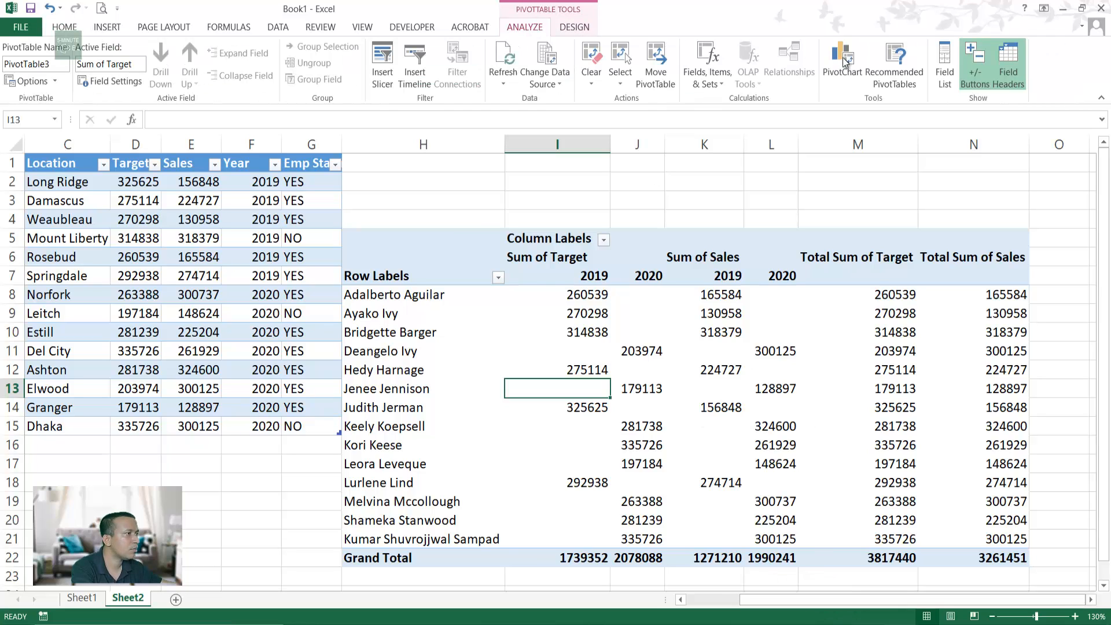
{"action": "left_click", "coordinate": [944, 70]}
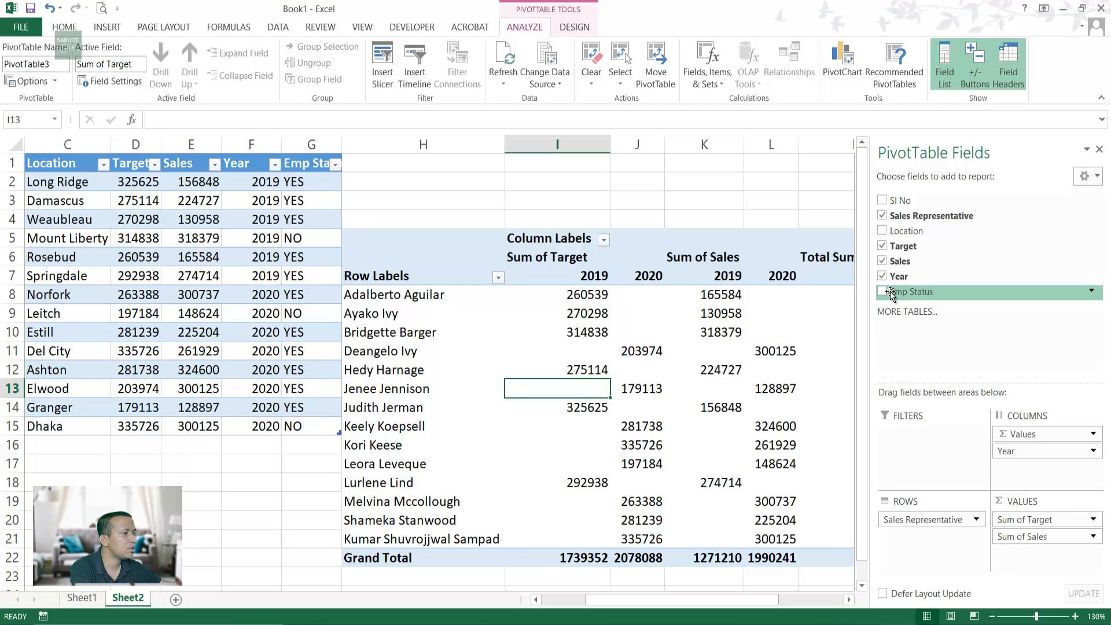
{"action": "left_click_drag", "start_coordinate": [890, 291], "coordinate": [906, 515]}
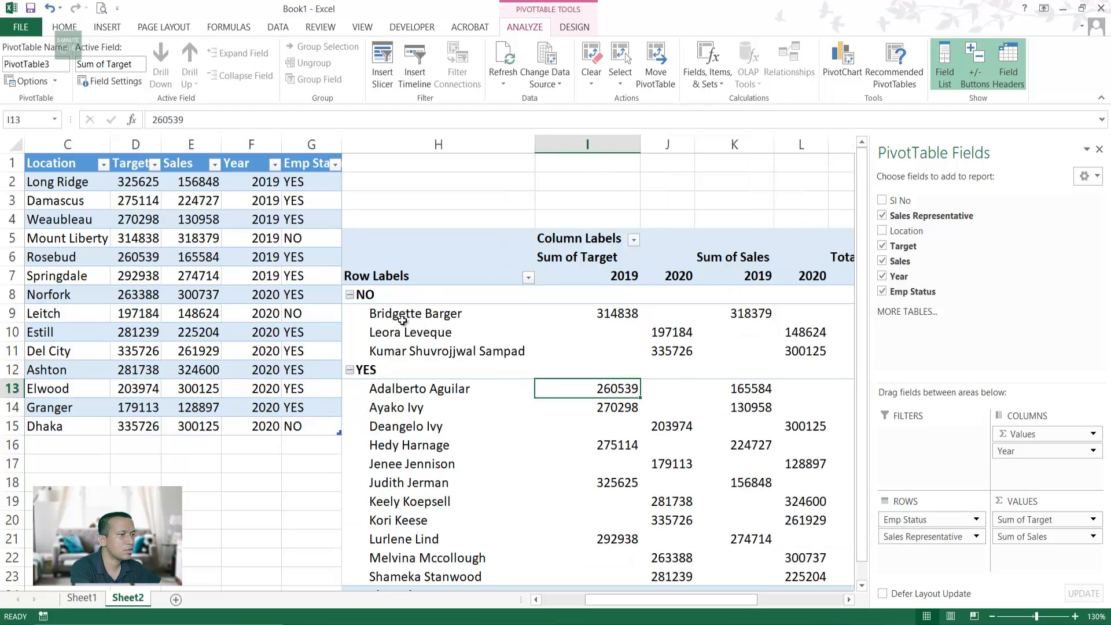